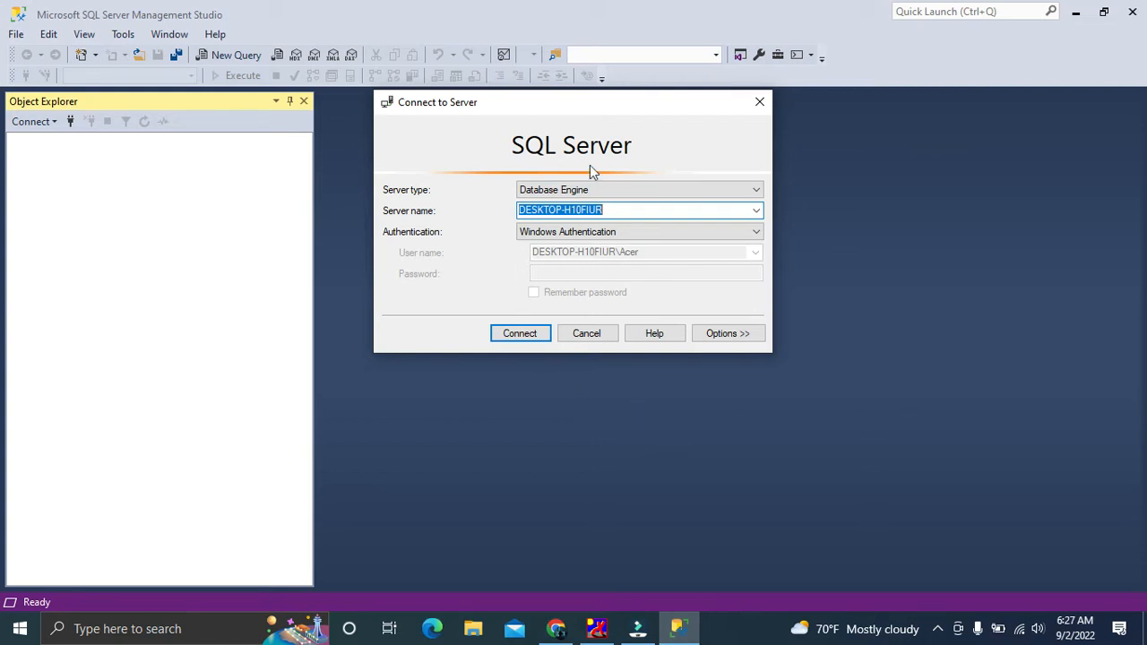
# Connect to the DESKTOP-H10FIUR database engine and expand the Demo_Backup database down to its Demo_Table table
pyautogui.click(522, 341)
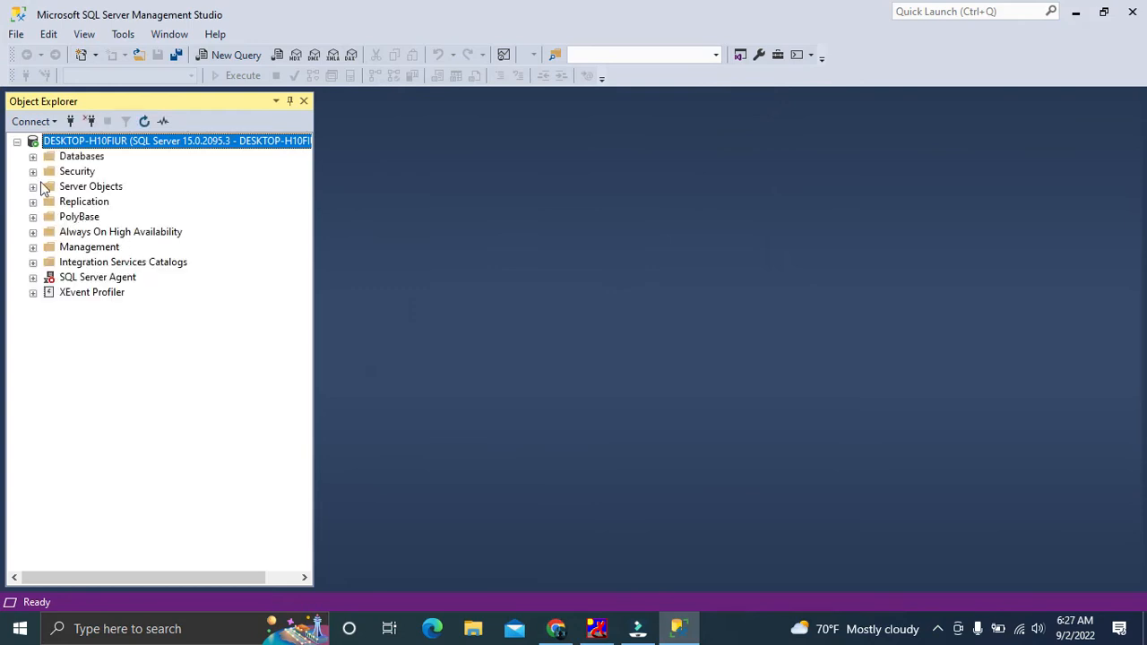
pyautogui.click(34, 157)
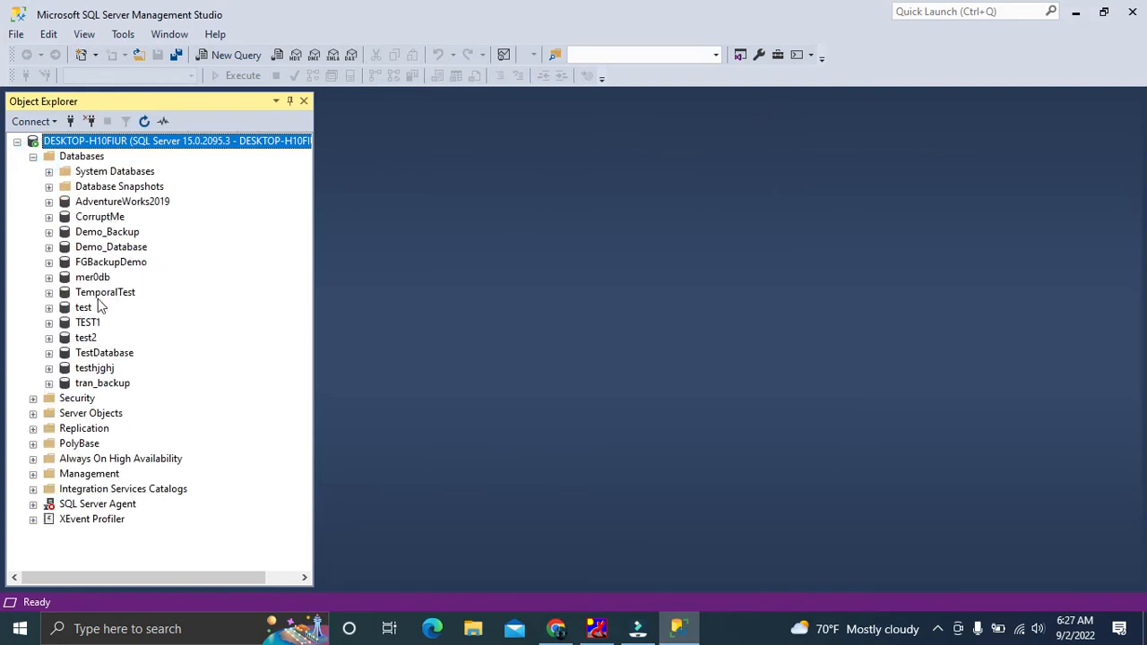
pyautogui.click(105, 234)
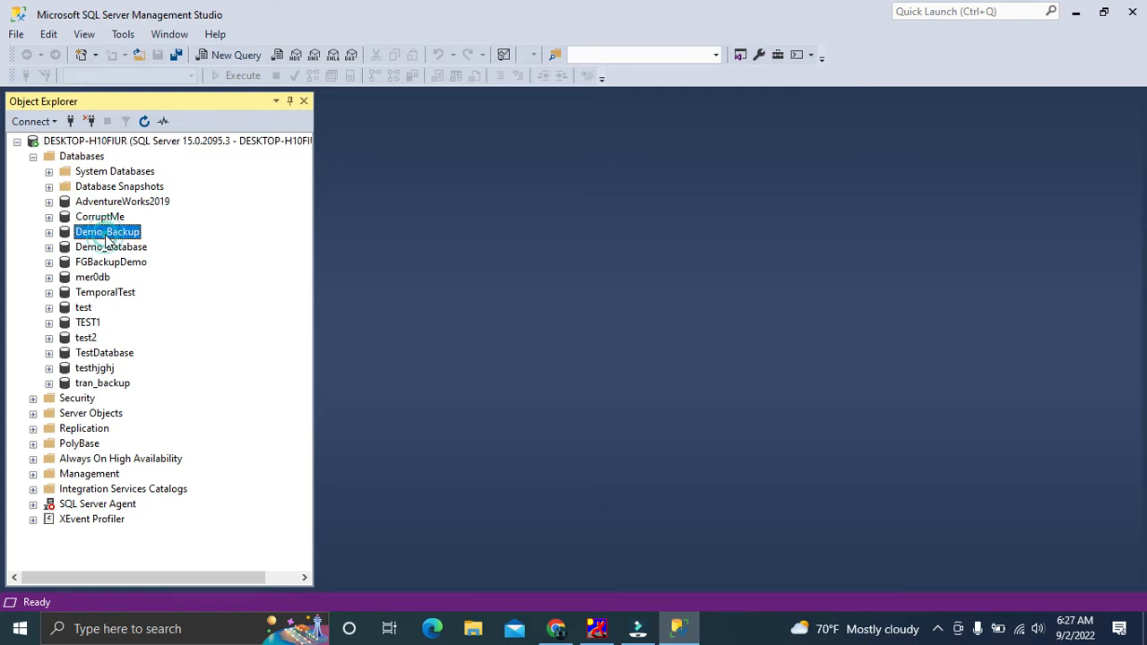
pyautogui.click(48, 232)
pyautogui.click(64, 262)
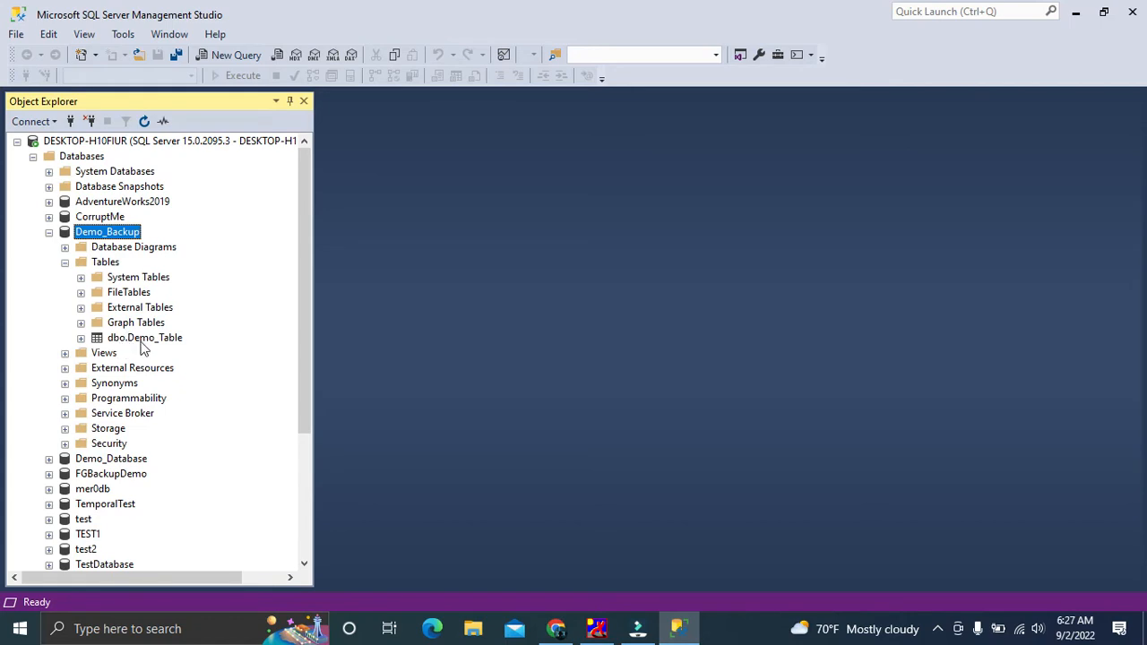
pyautogui.click(142, 341)
# Open a new query on the Demo_Backup database and run "select * from Demo_Table;"
pyautogui.click(112, 232)
pyautogui.rightClick(114, 234)
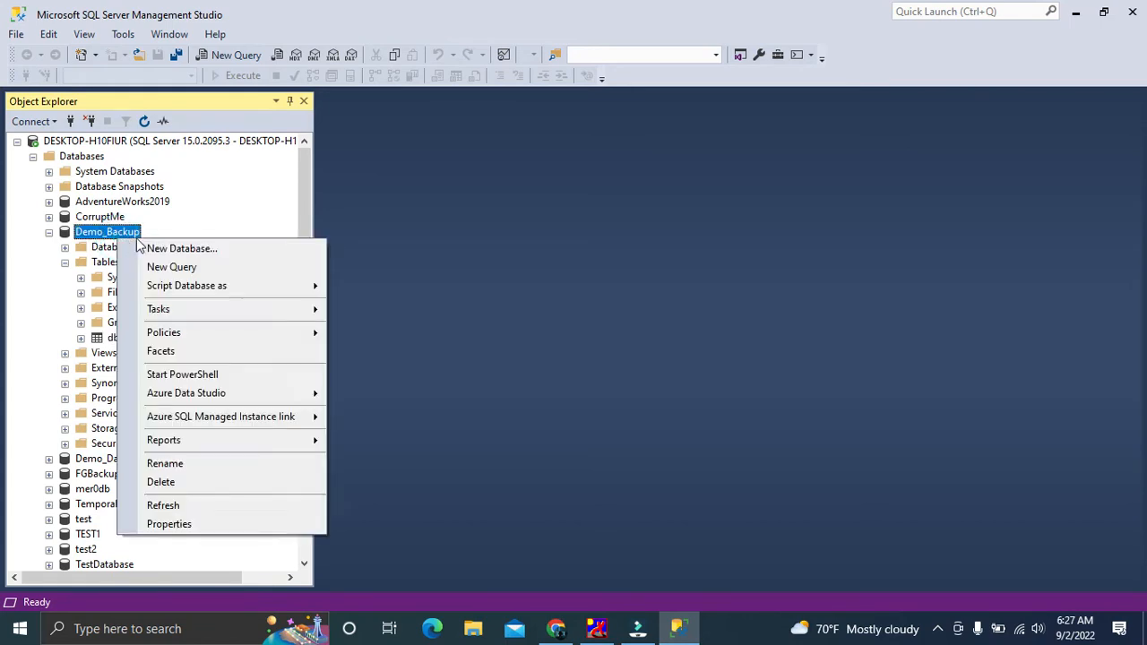
pyautogui.click(172, 265)
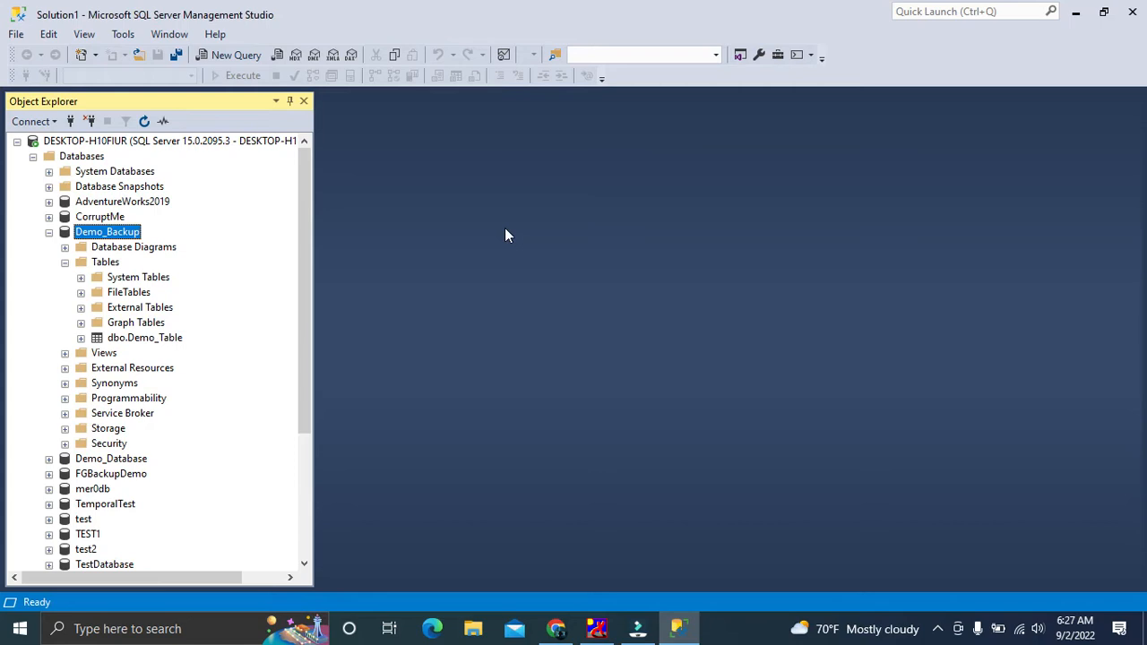
pyautogui.write('select *')
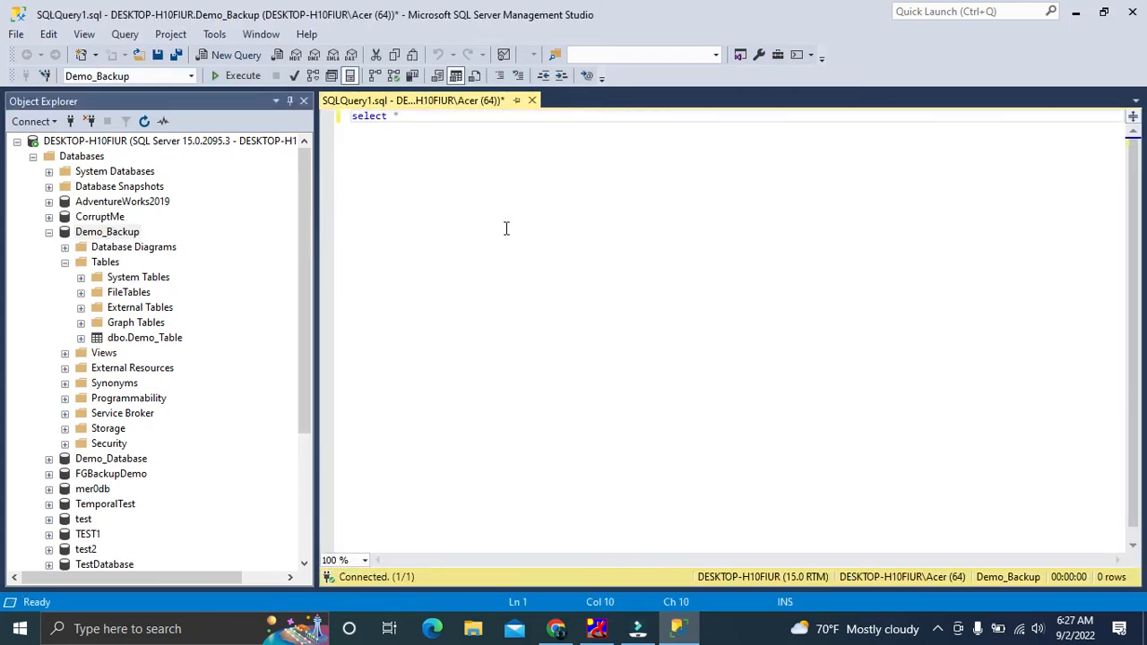
pyautogui.write(' from Demo')
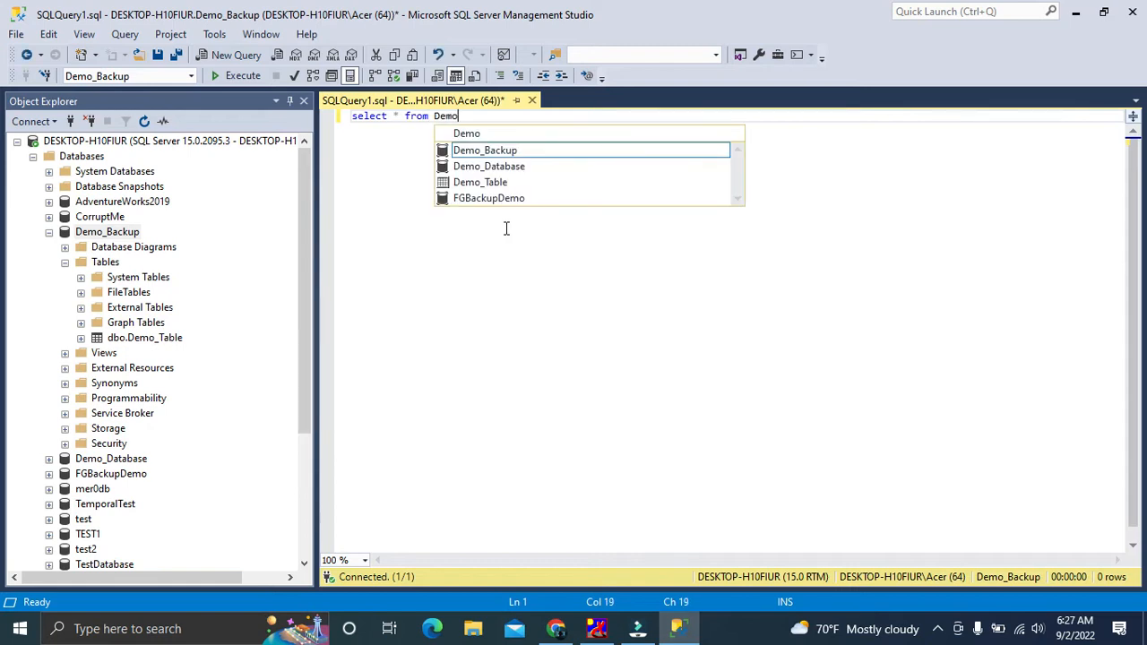
pyautogui.write('_')
pyautogui.press('Down')
pyautogui.press('Down')
pyautogui.press('Tab')
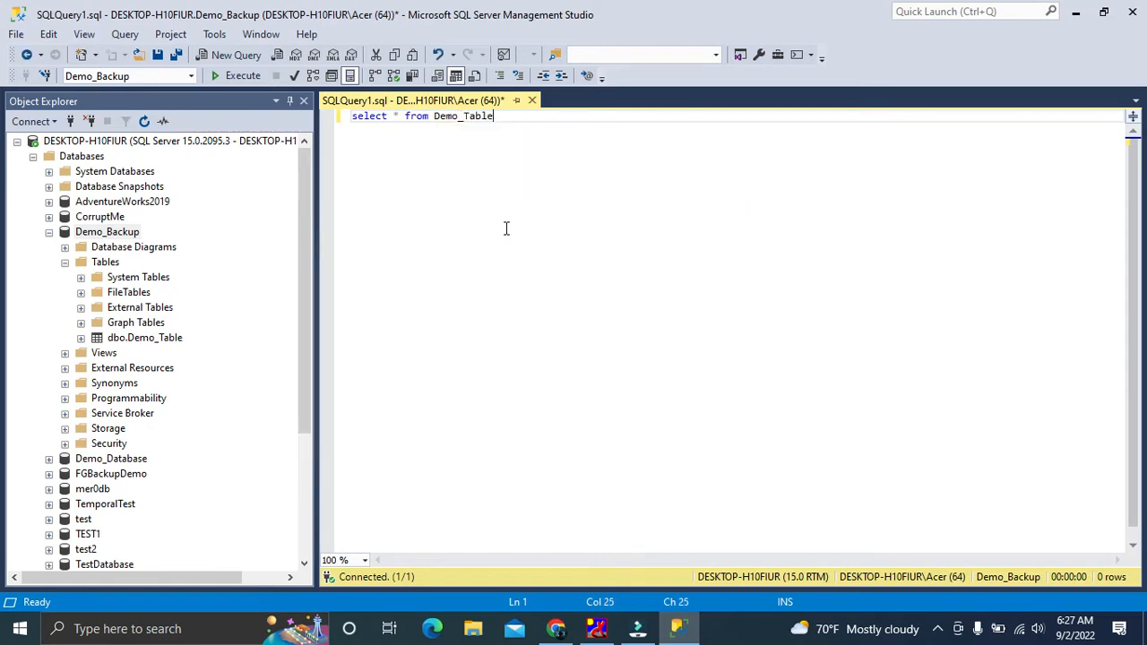
pyautogui.press('F5')
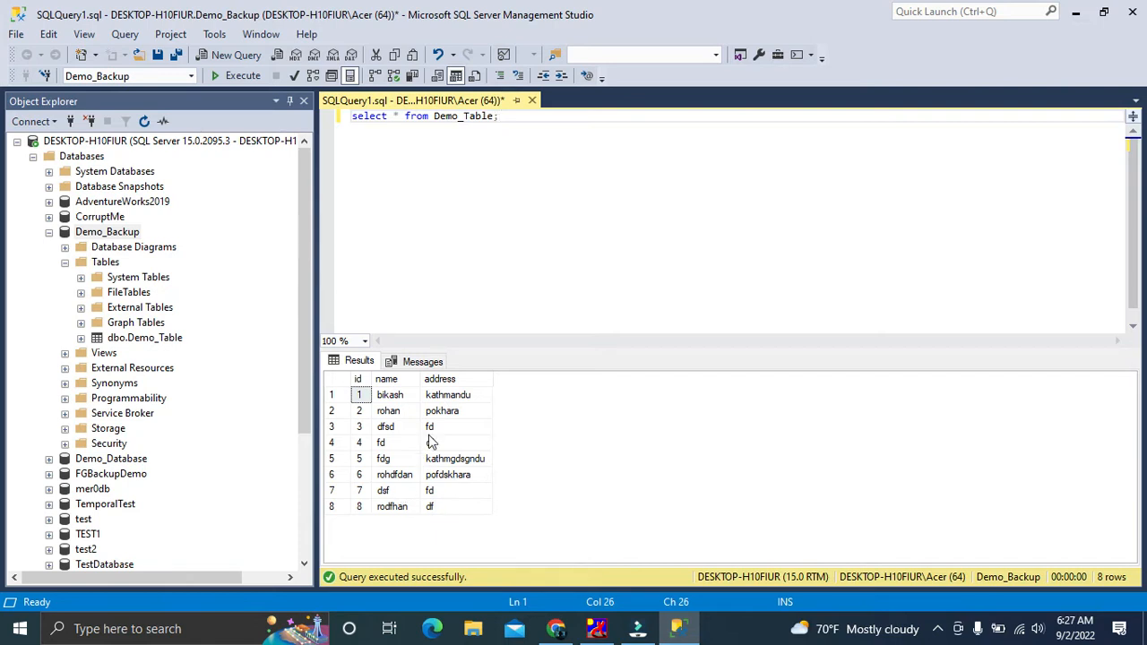
pyautogui.doubleClick(464, 116)
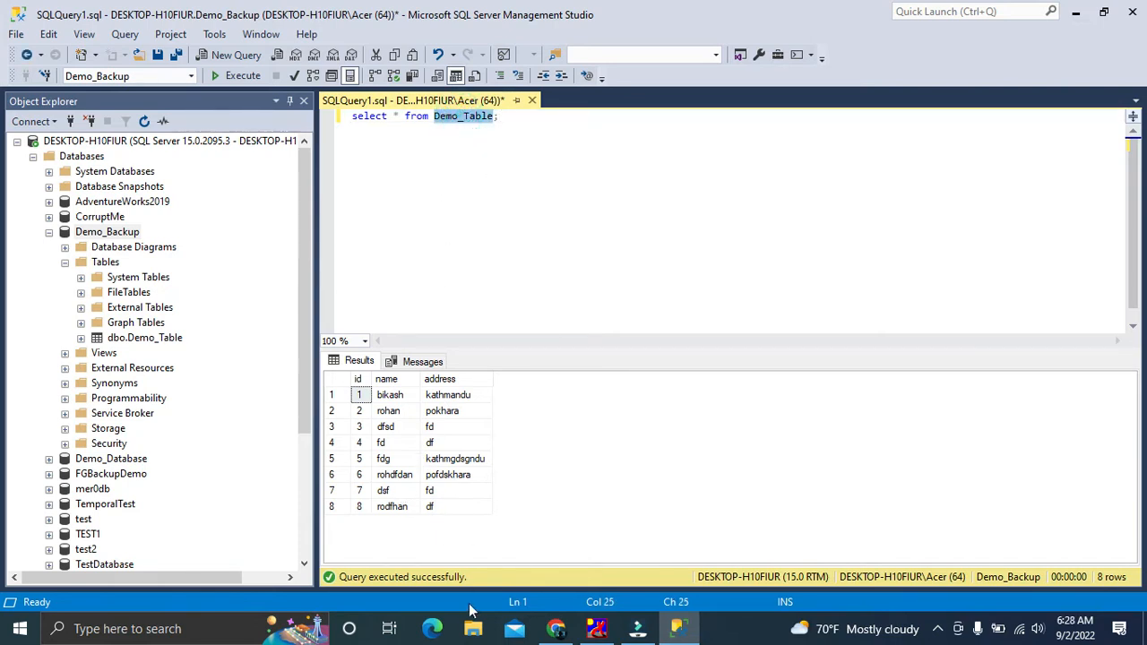
pyautogui.click(424, 213)
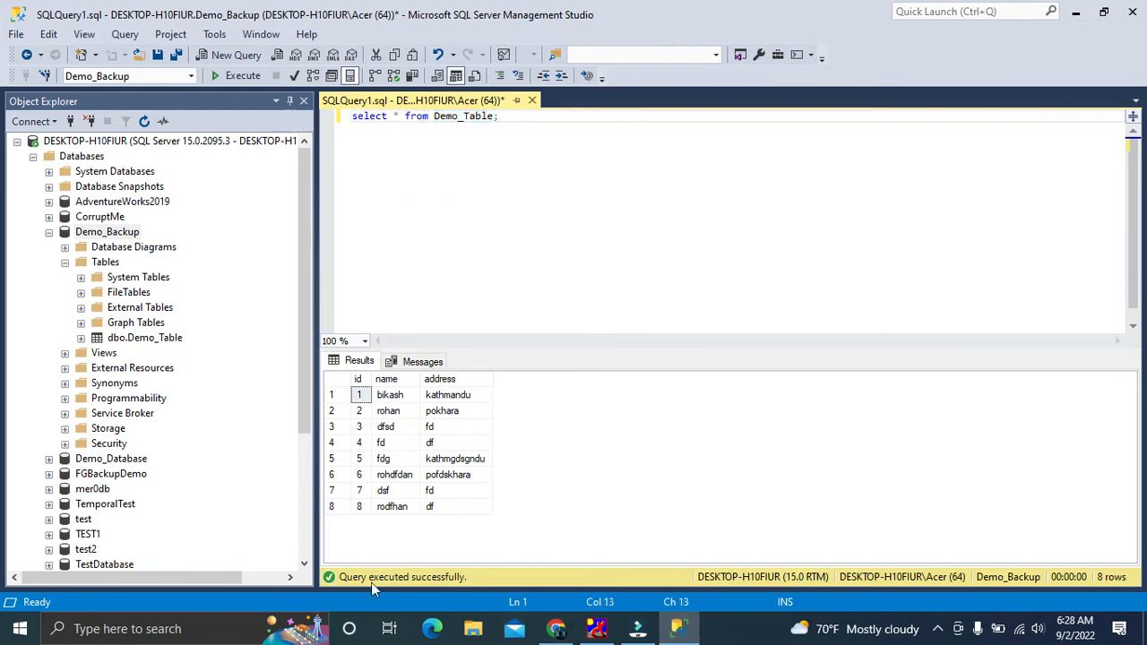
# Switch to File Explorer and examine the backup files in the backupfile folder on drive E, then minimize the window
pyautogui.click(475, 629)
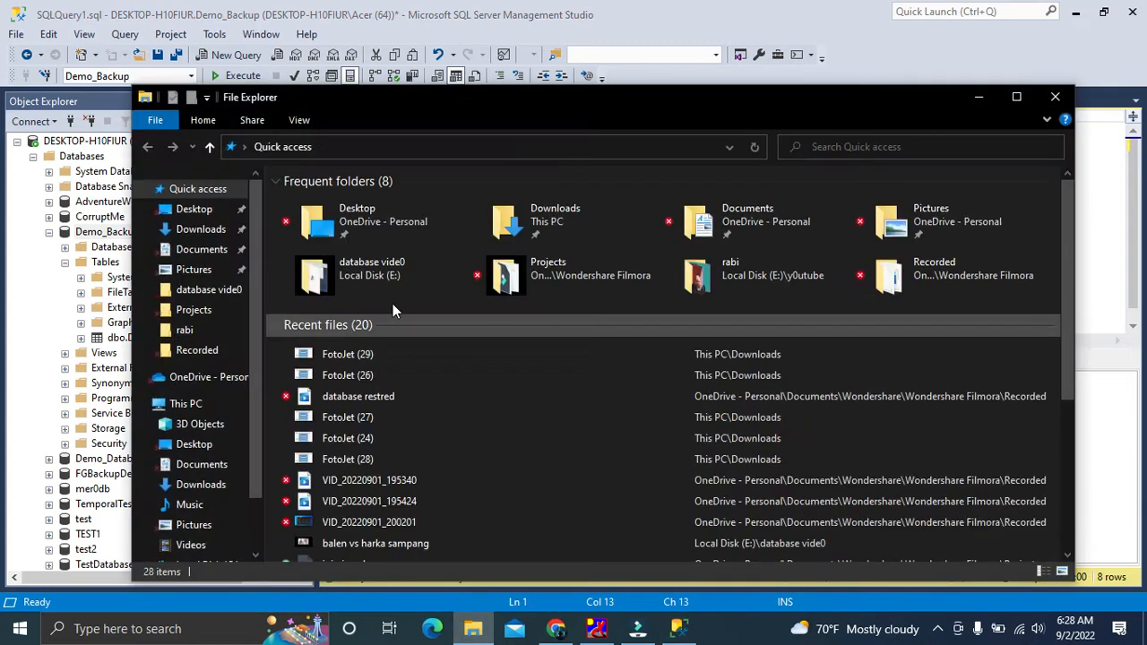
pyautogui.click(209, 409)
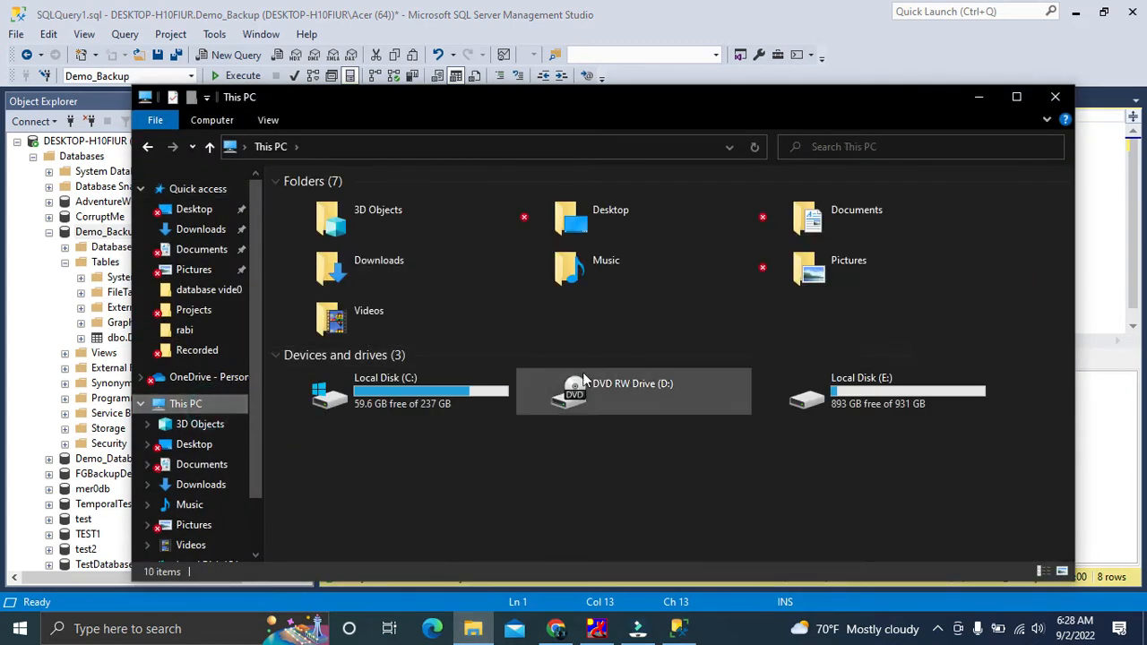
pyautogui.doubleClick(830, 377)
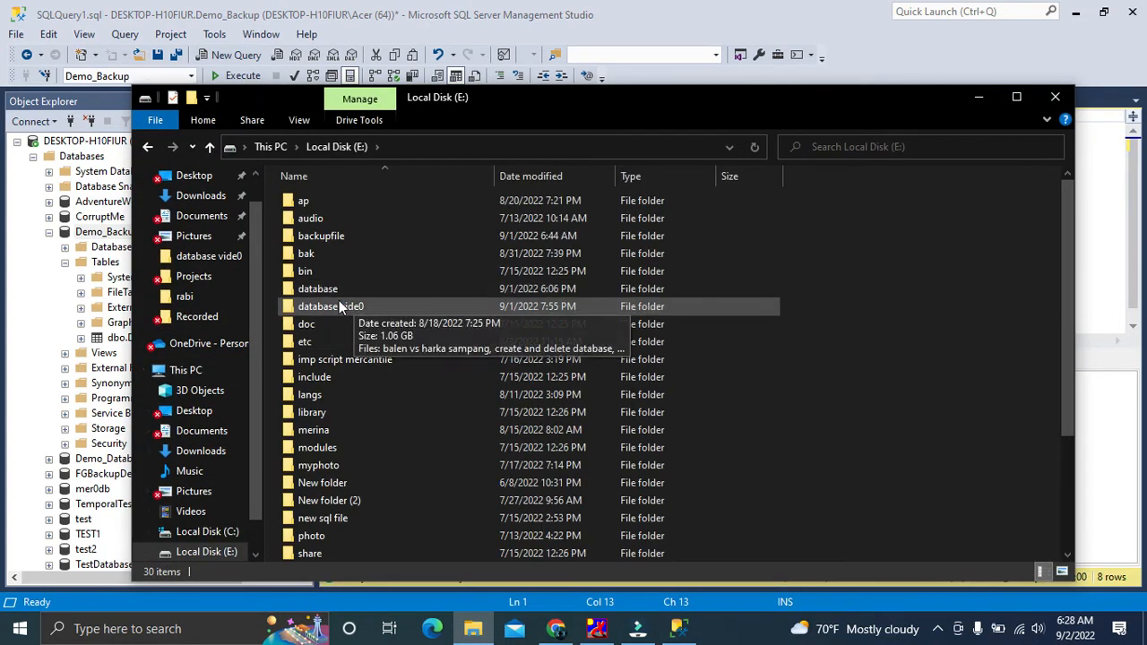
pyautogui.doubleClick(329, 235)
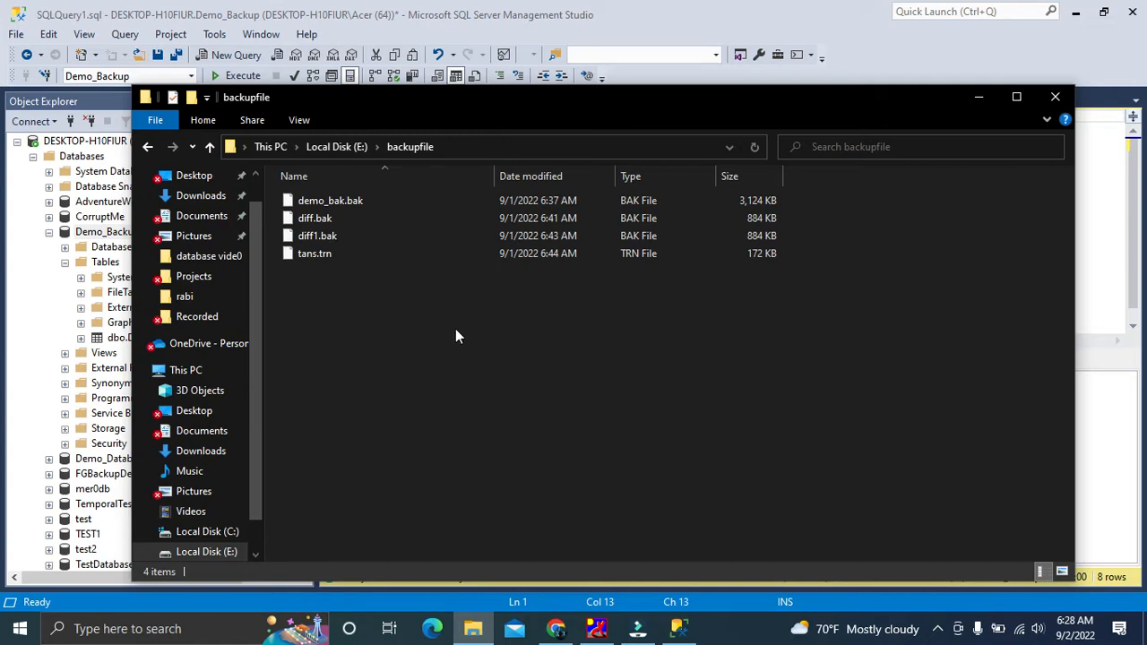
pyautogui.click(980, 98)
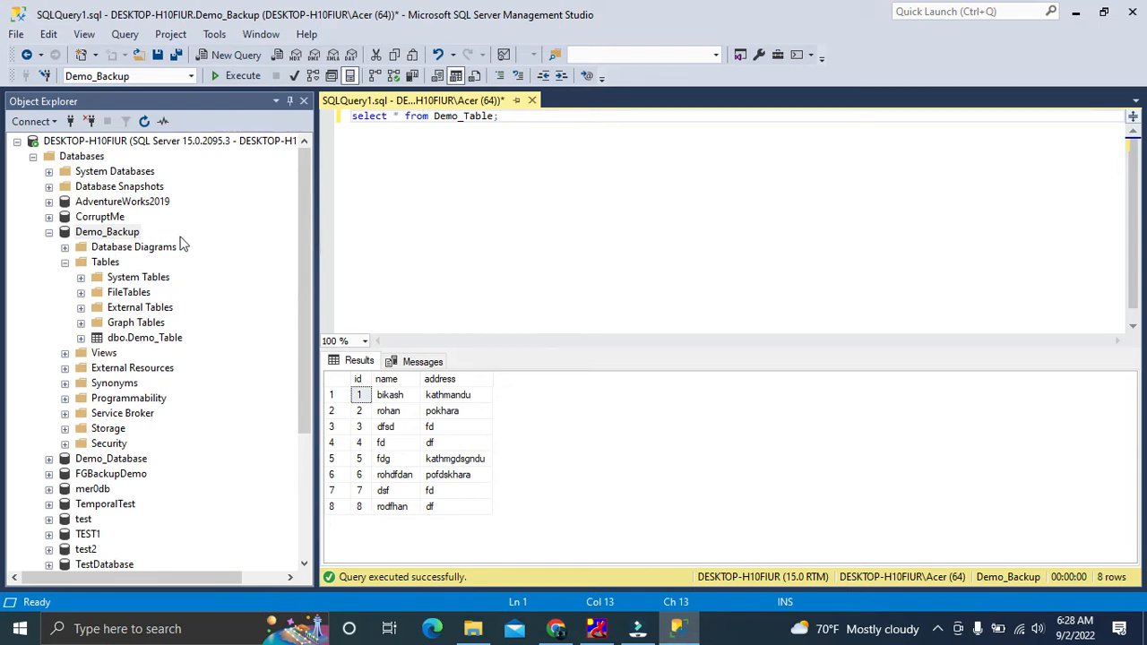
# Delete the Demo_Backup database with its backup and restore history, closing existing connections
pyautogui.click(103, 235)
pyautogui.click(103, 235)
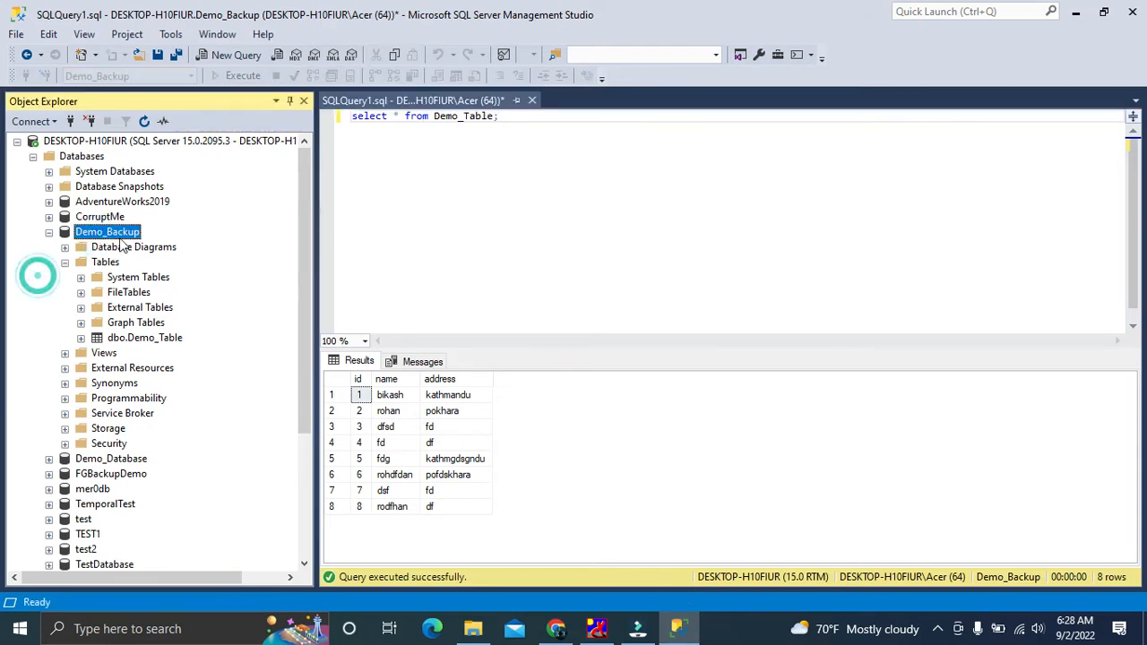
pyautogui.click(48, 233)
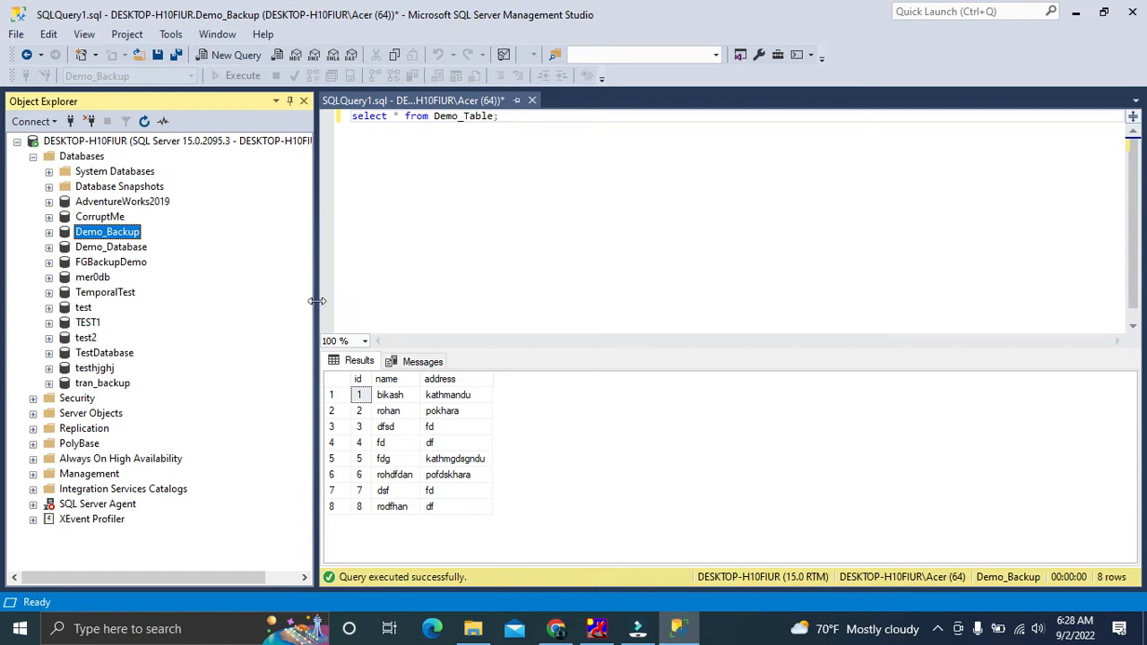
pyautogui.click(386, 227)
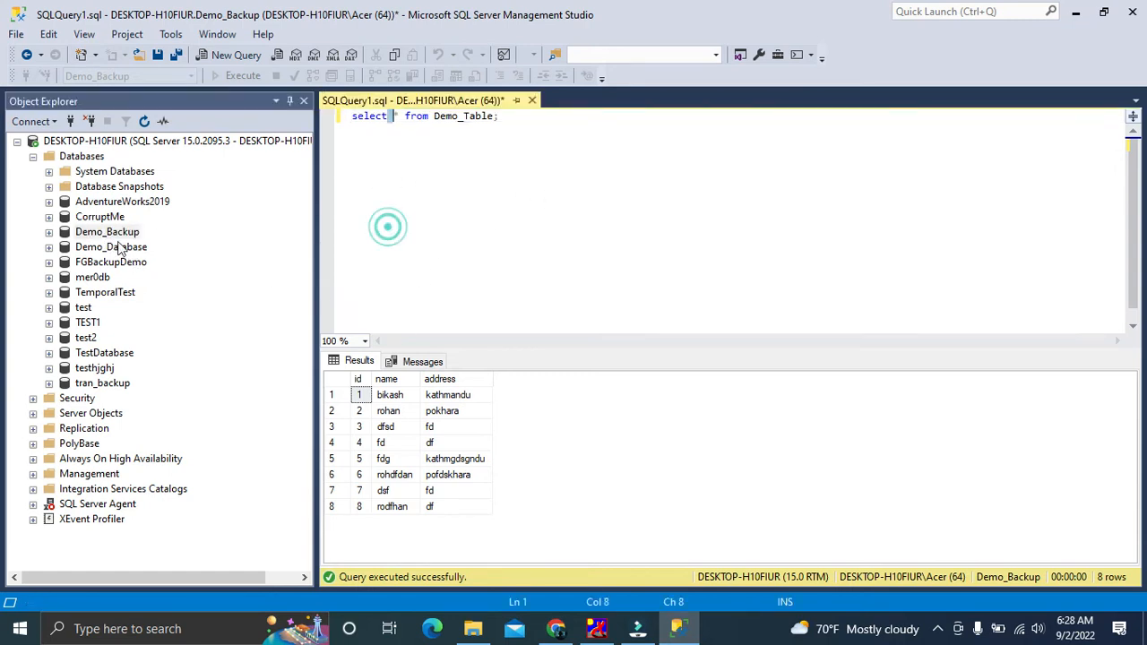
pyautogui.rightClick(103, 233)
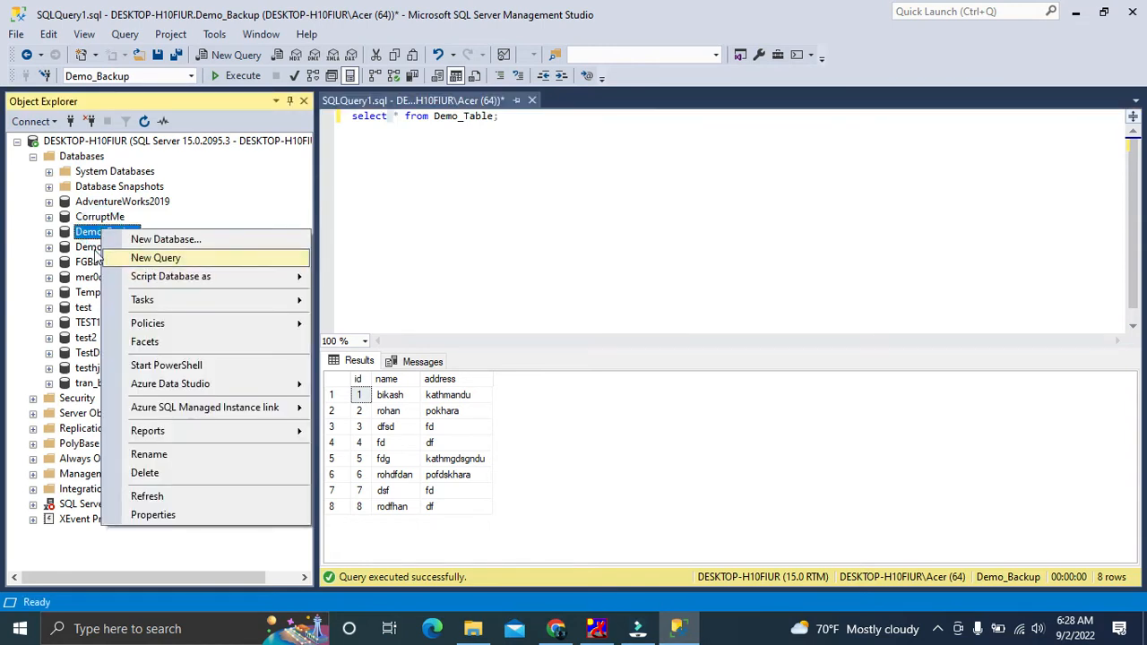
pyautogui.click(175, 472)
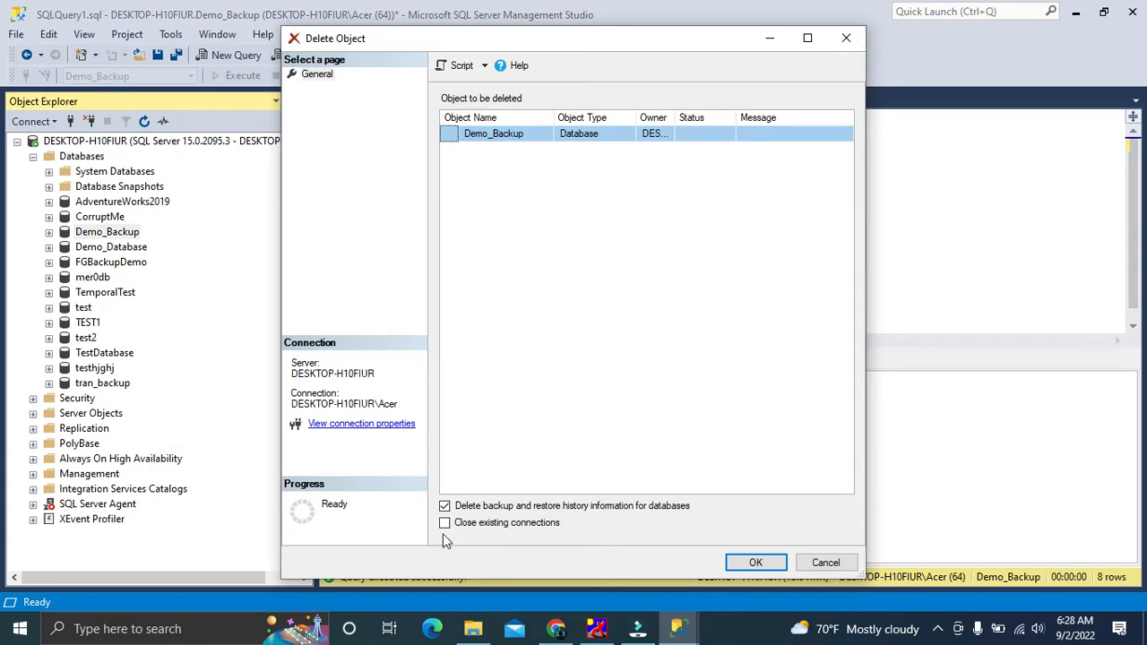
pyautogui.click(444, 523)
pyautogui.click(728, 564)
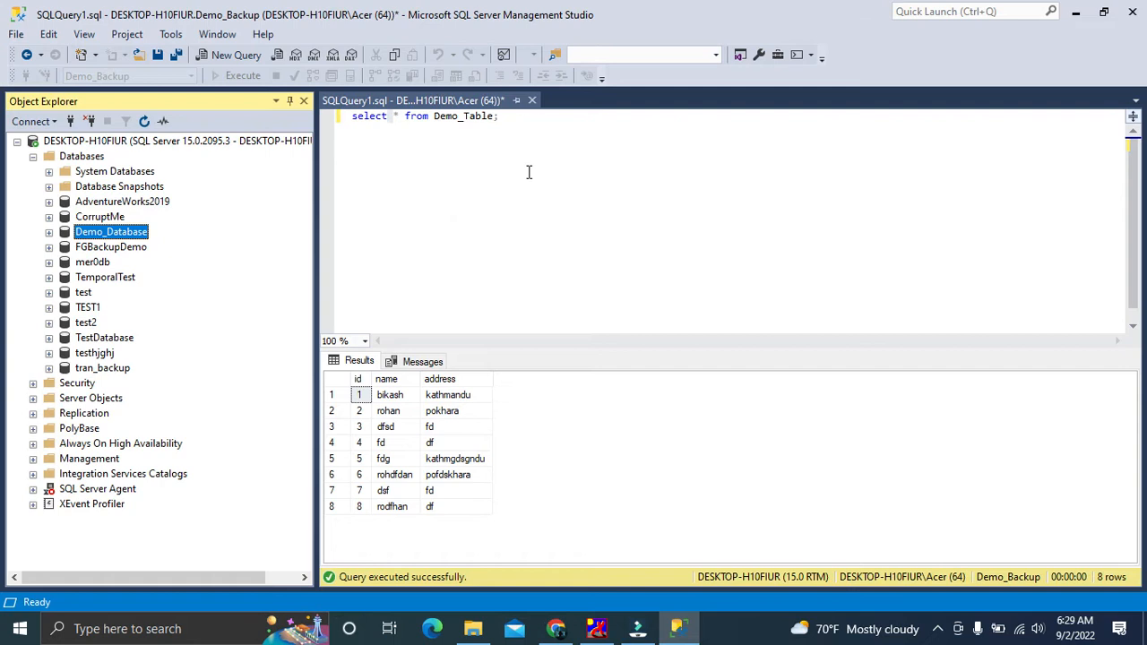
# Try to rerun the Demo_Table select query against the deleted database and dismiss the message
pyautogui.moveTo(501, 130); pyautogui.dragTo(329, 122)
pyautogui.press('F5')
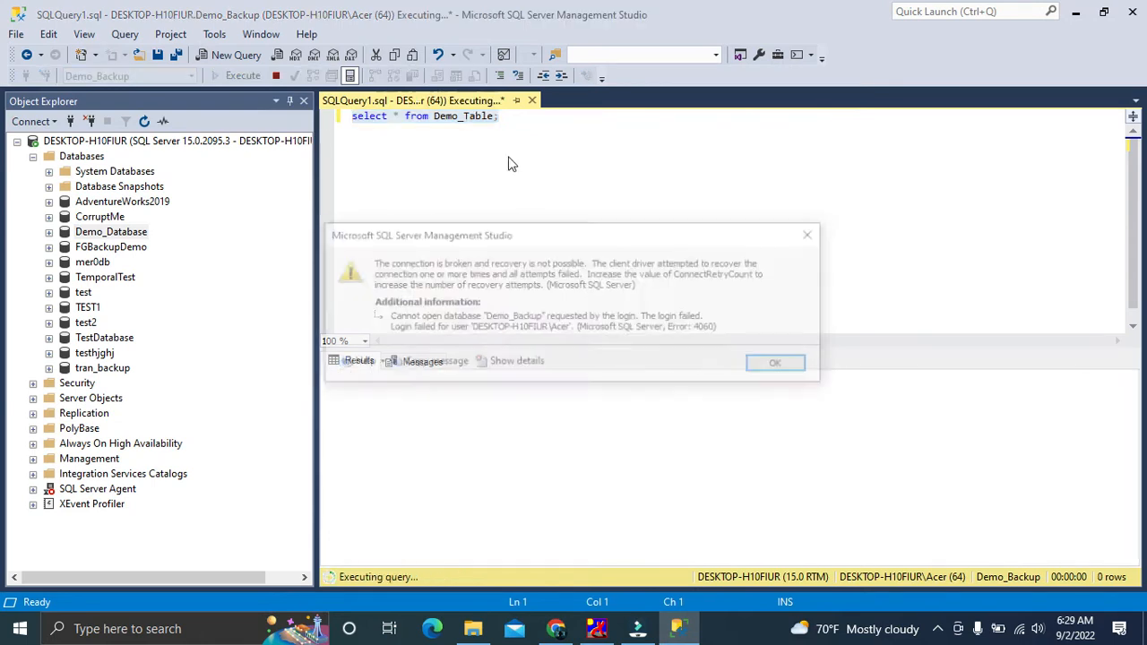
pyautogui.click(813, 235)
pyautogui.click(561, 192)
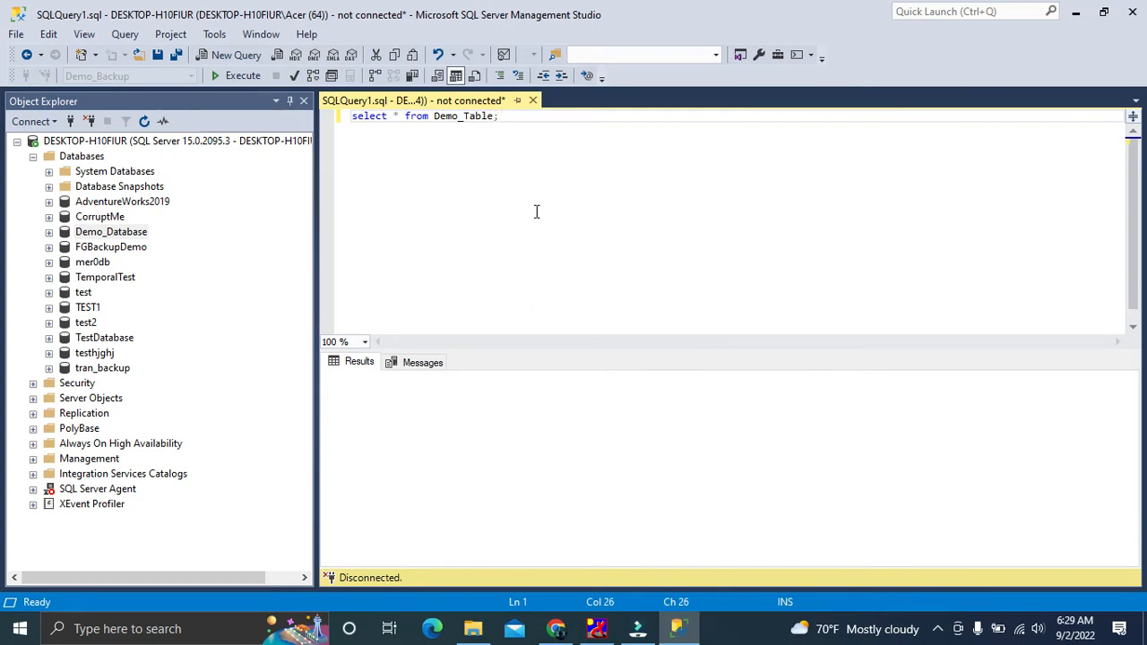
# Recheck the backup folder in File Explorer and start a database restore in SQL Server Management Studio with Device as the source
pyautogui.click(473, 628)
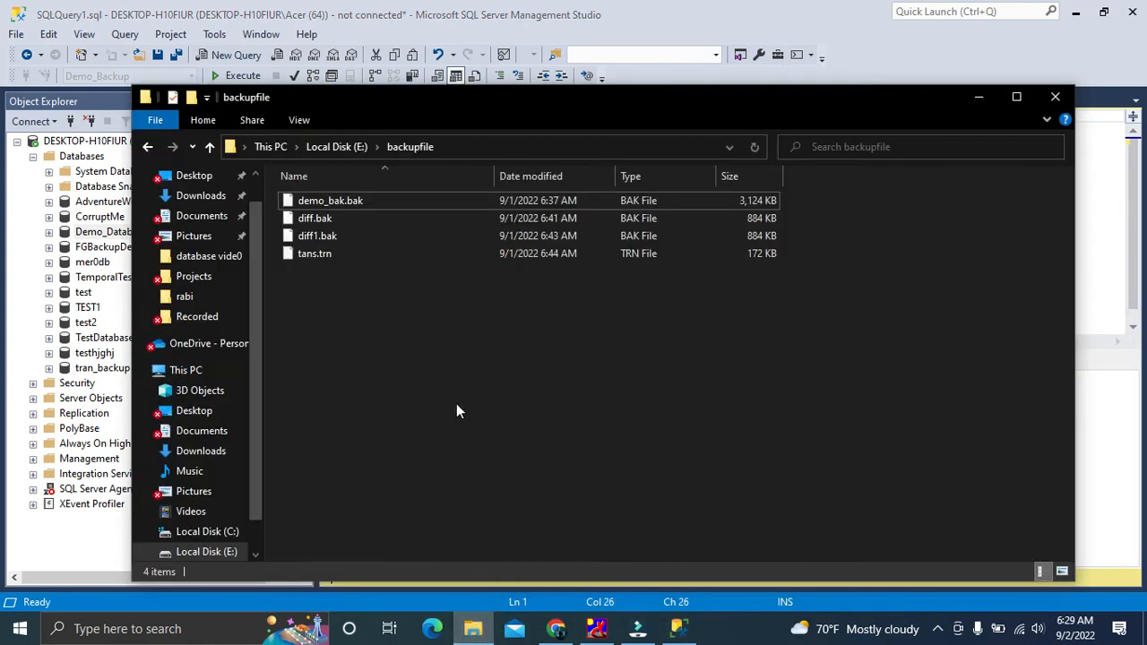
pyautogui.click(979, 96)
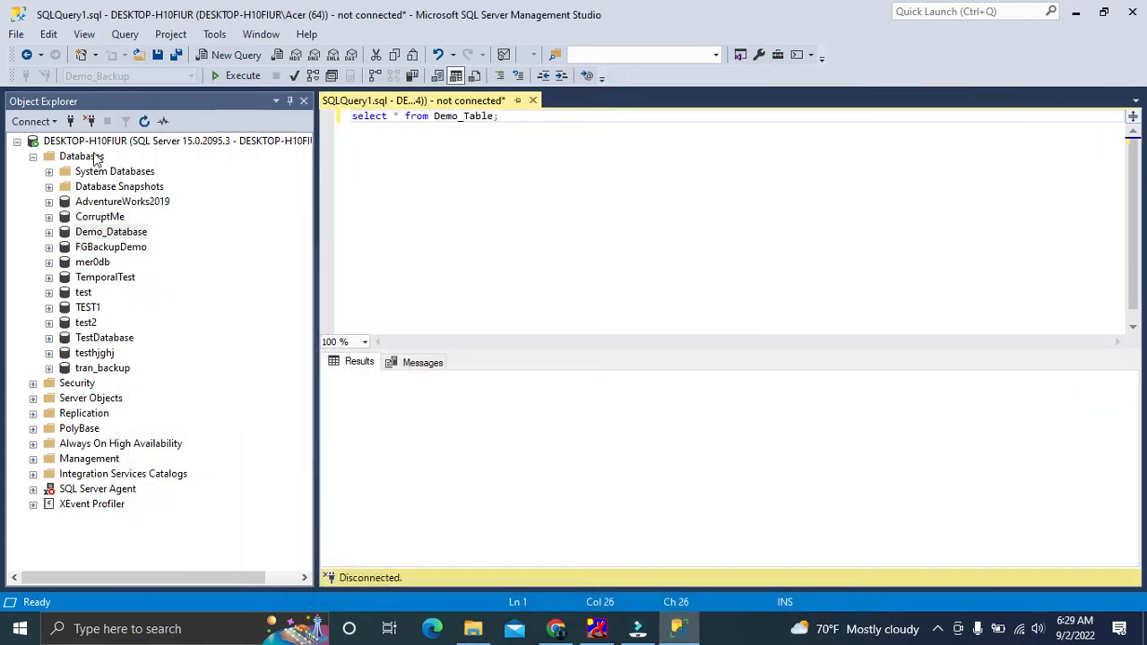
pyautogui.click(95, 157)
pyautogui.rightClick(95, 157)
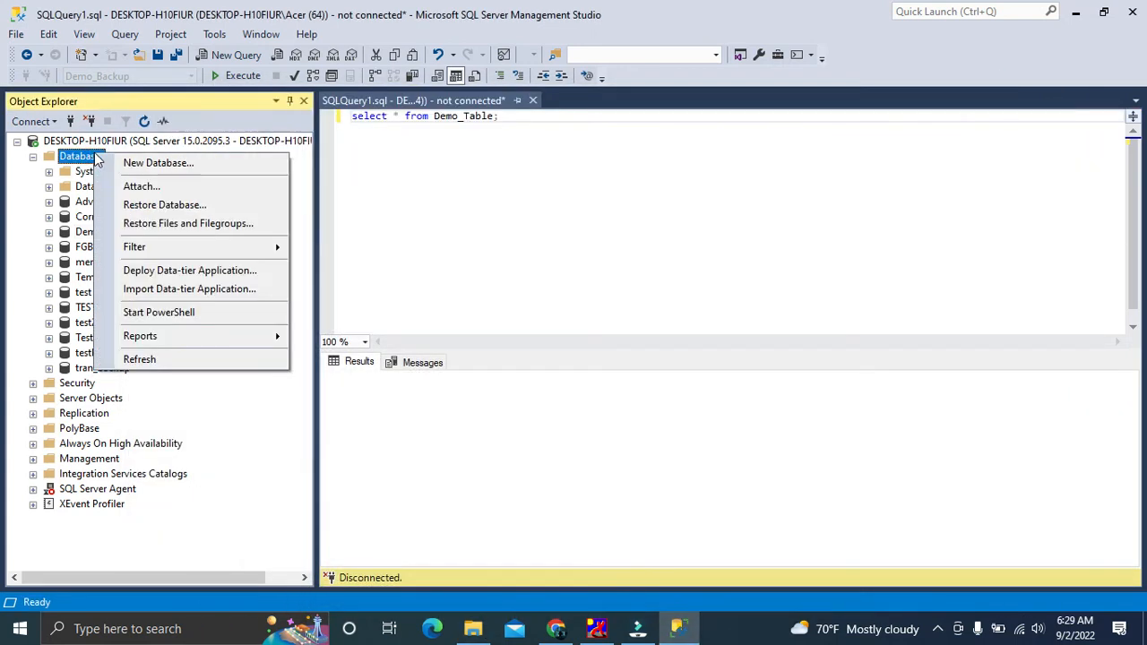
pyautogui.click(164, 203)
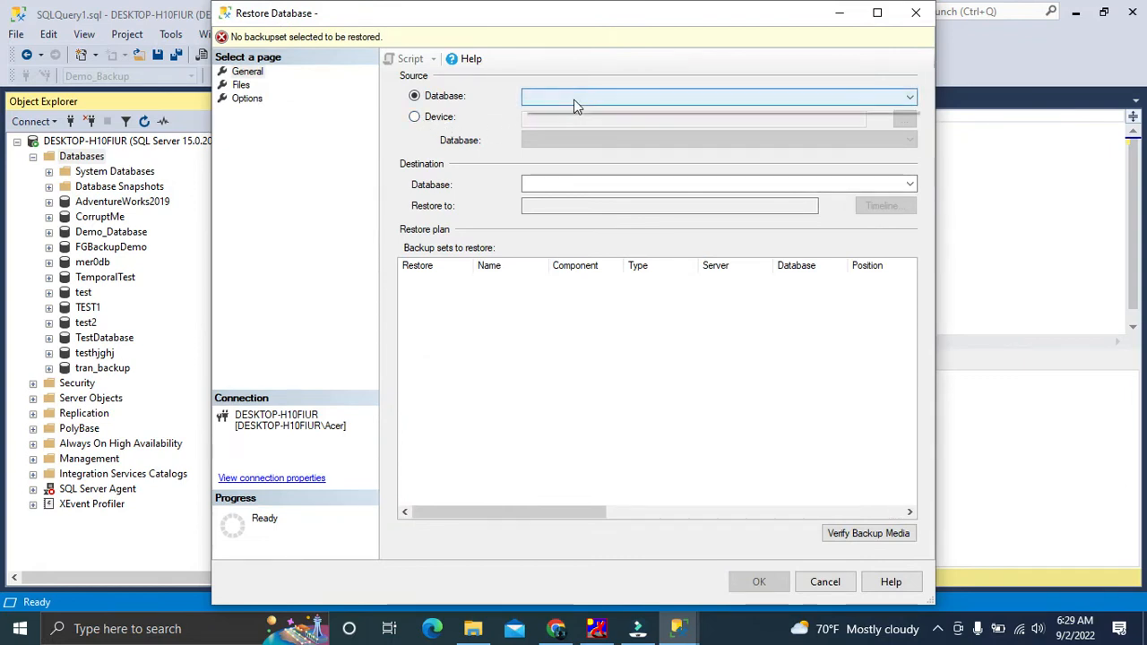
pyautogui.click(574, 98)
pyautogui.click(555, 92)
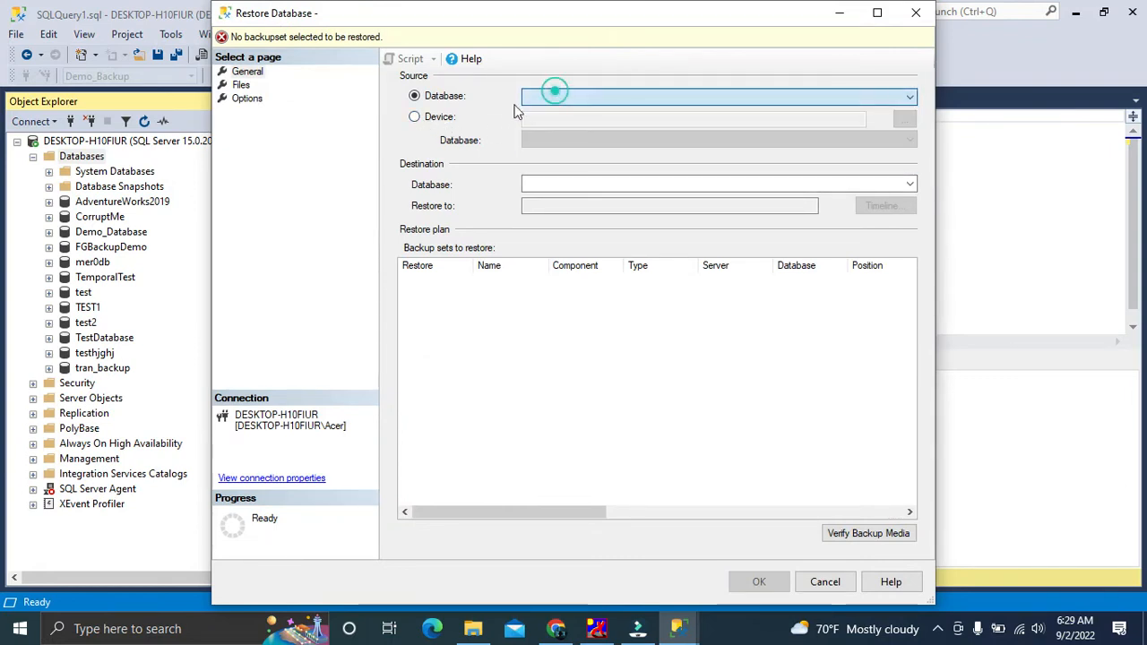
pyautogui.click(418, 117)
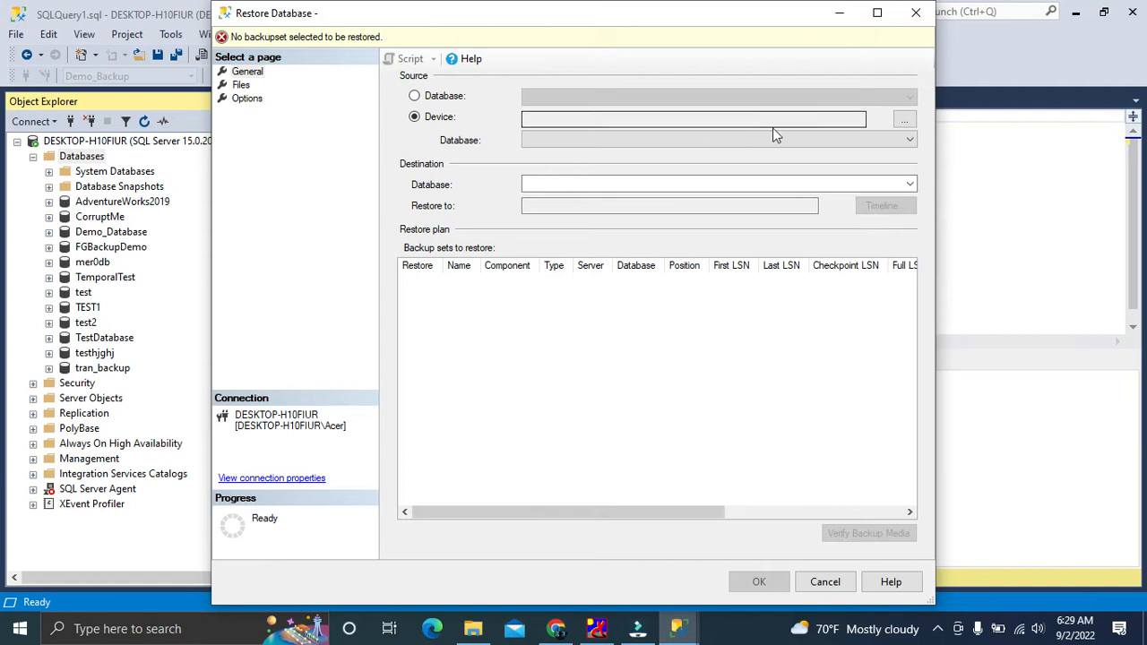
# Add demo_bak.bak from the backupfile folder on drive E as the backup device for the restore
pyautogui.click(905, 120)
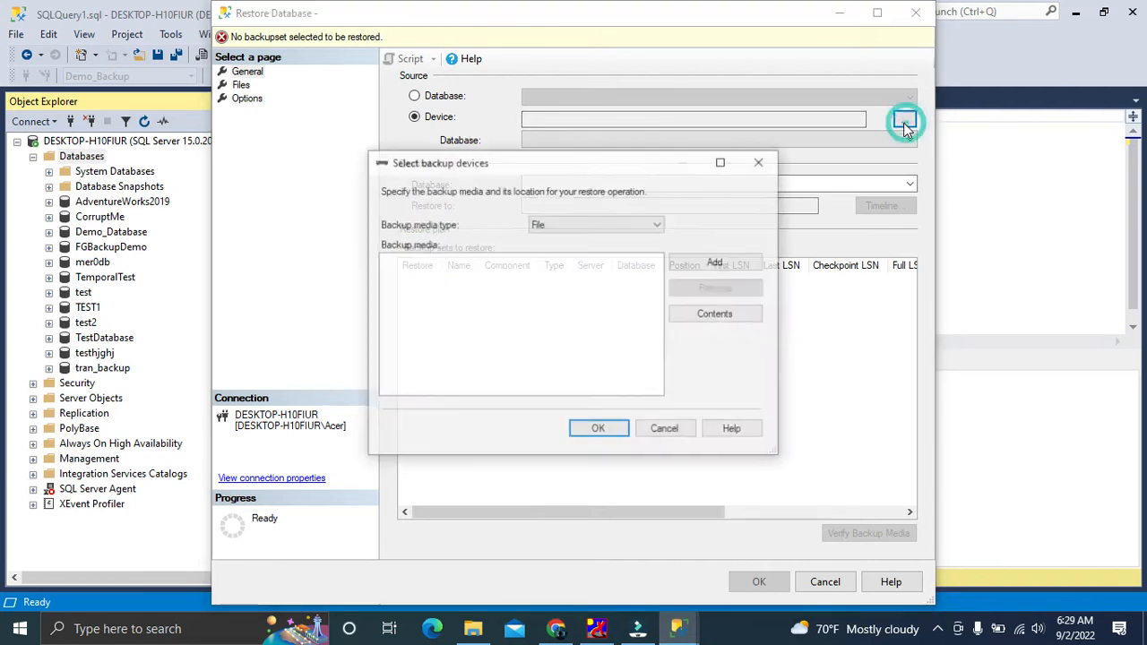
pyautogui.click(709, 261)
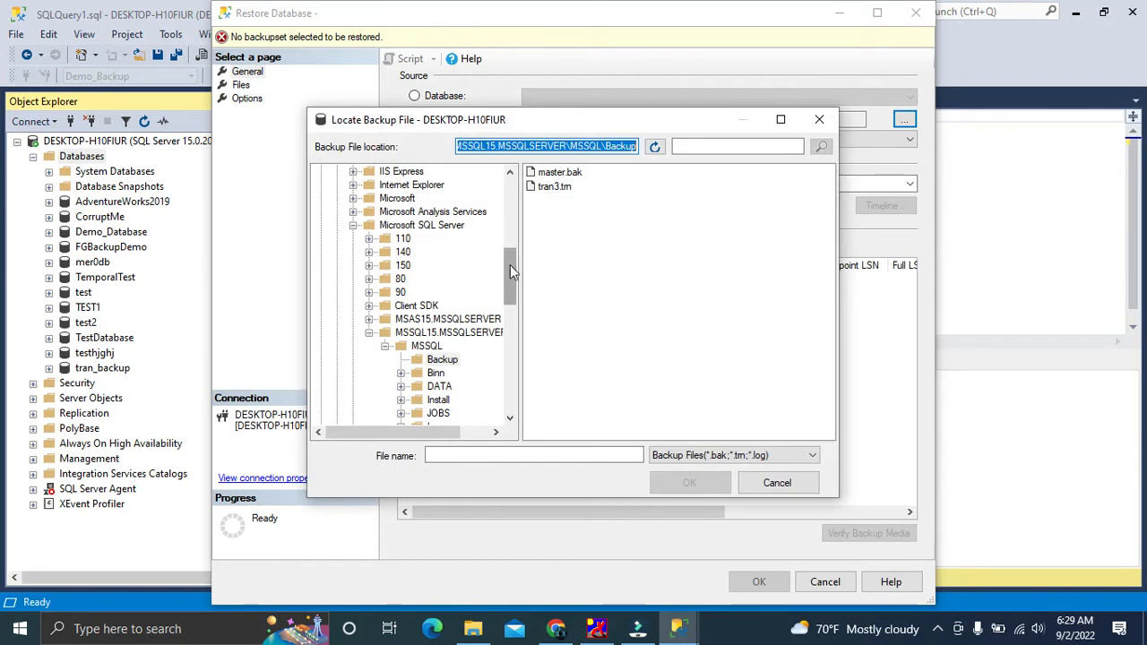
pyautogui.moveTo(507, 265); pyautogui.dragTo(507, 370)
pyautogui.click(325, 418)
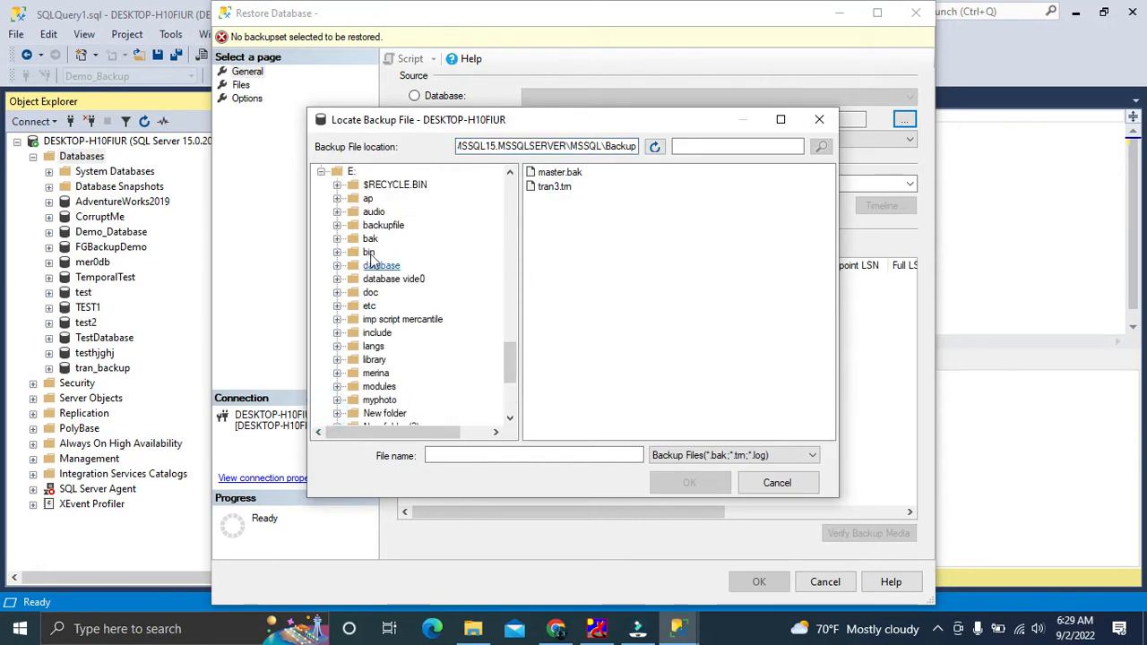
pyautogui.click(381, 225)
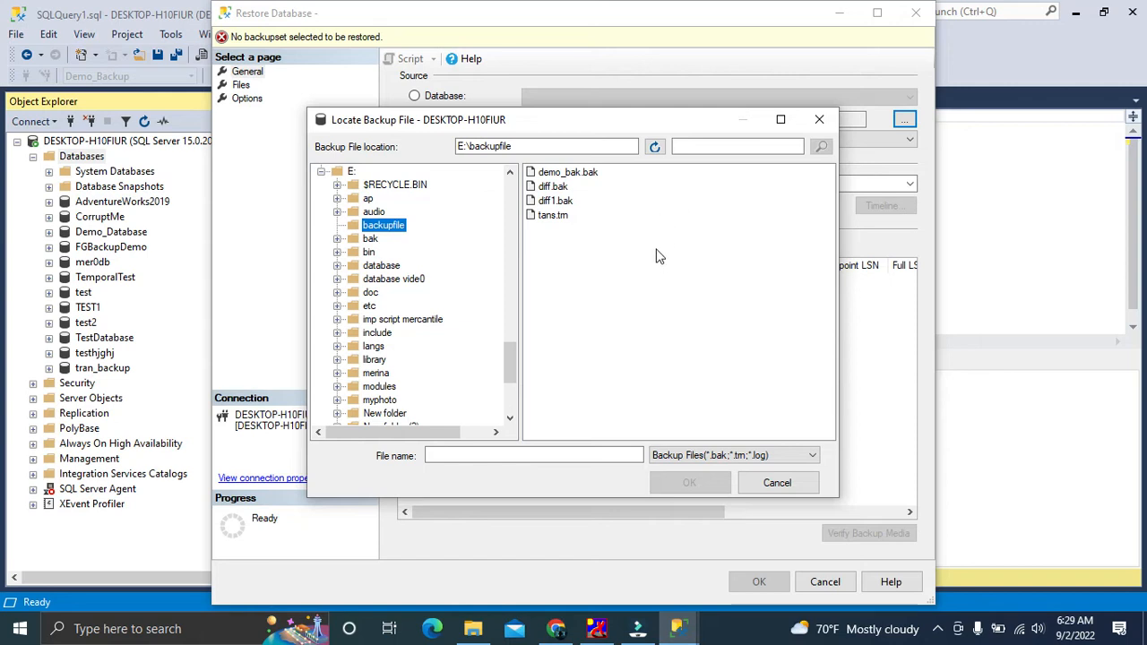
pyautogui.click(578, 174)
pyautogui.click(687, 483)
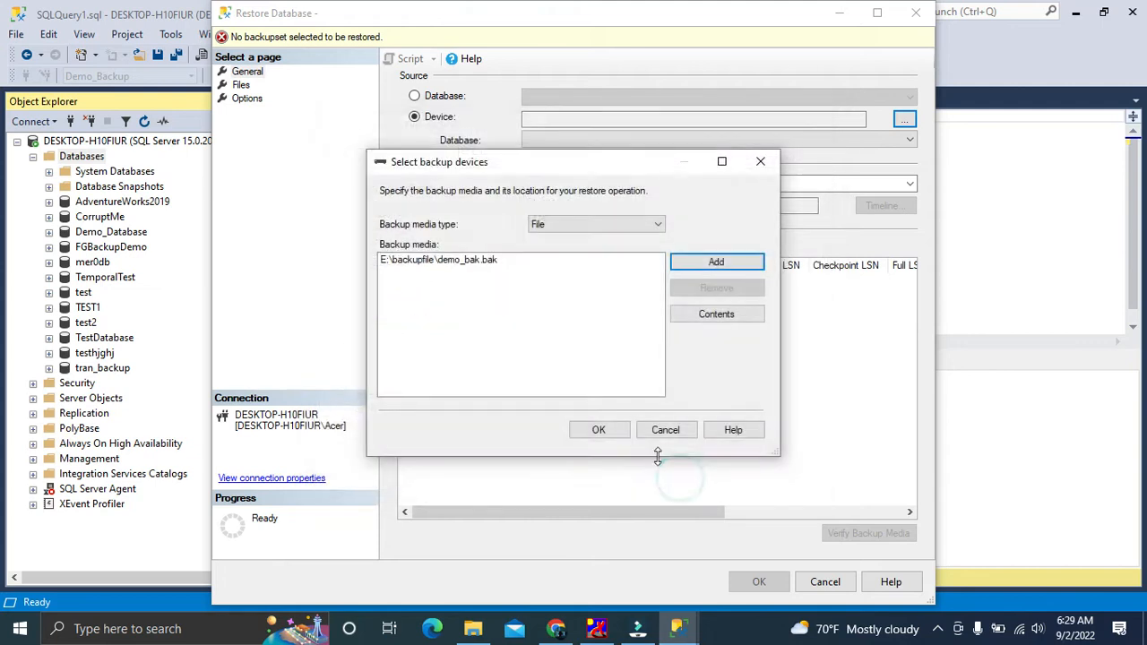
pyautogui.click(492, 262)
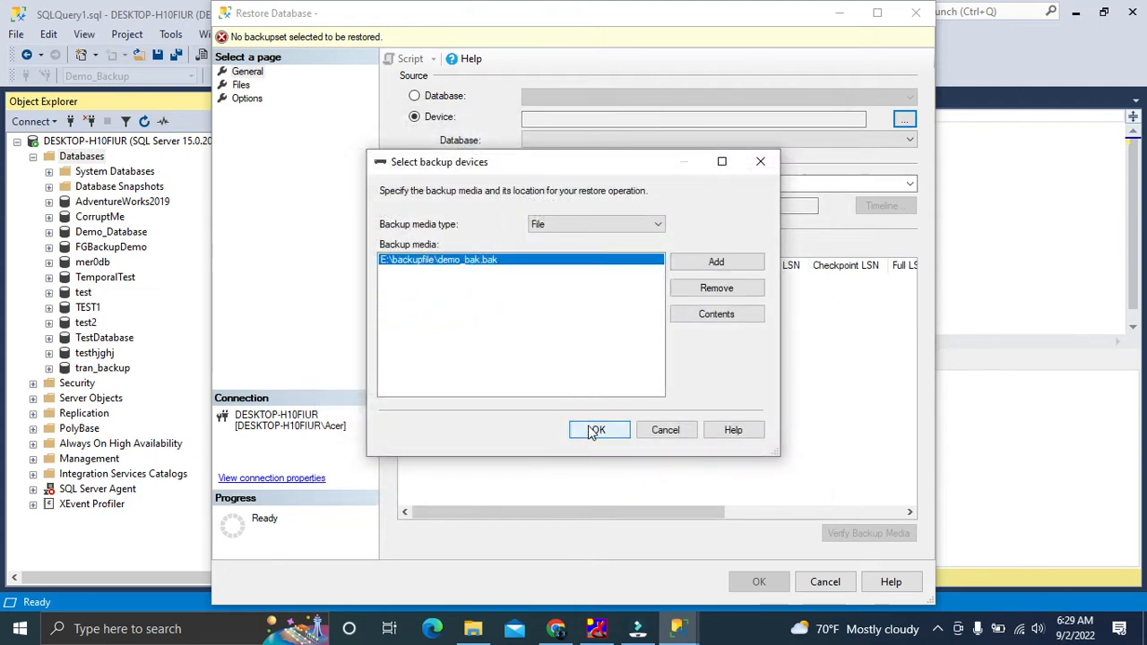
pyautogui.click(597, 430)
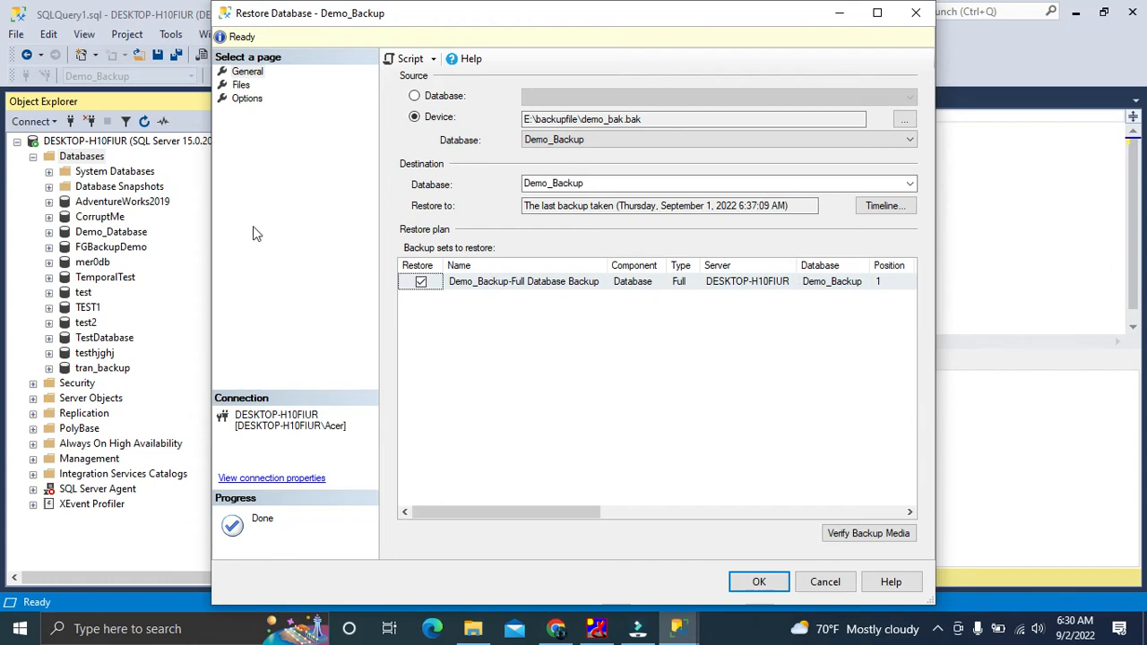
# Check the restore's database file locations, turning Relocate all files to folder on and back off
pyautogui.click(242, 85)
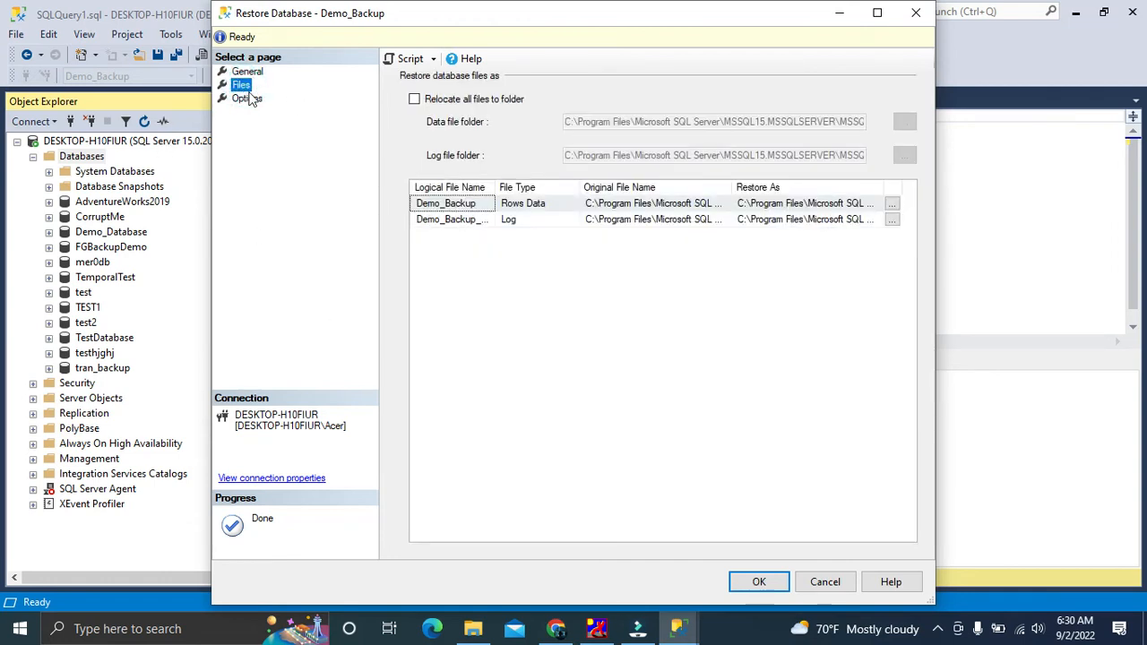
pyautogui.click(415, 99)
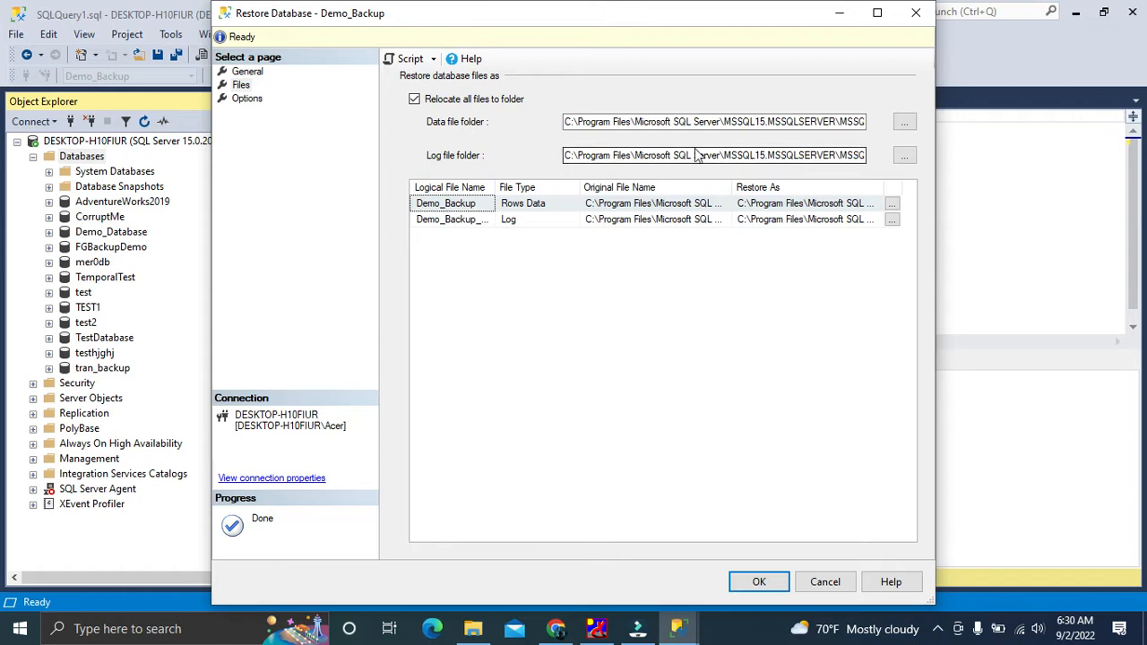
pyautogui.click(414, 99)
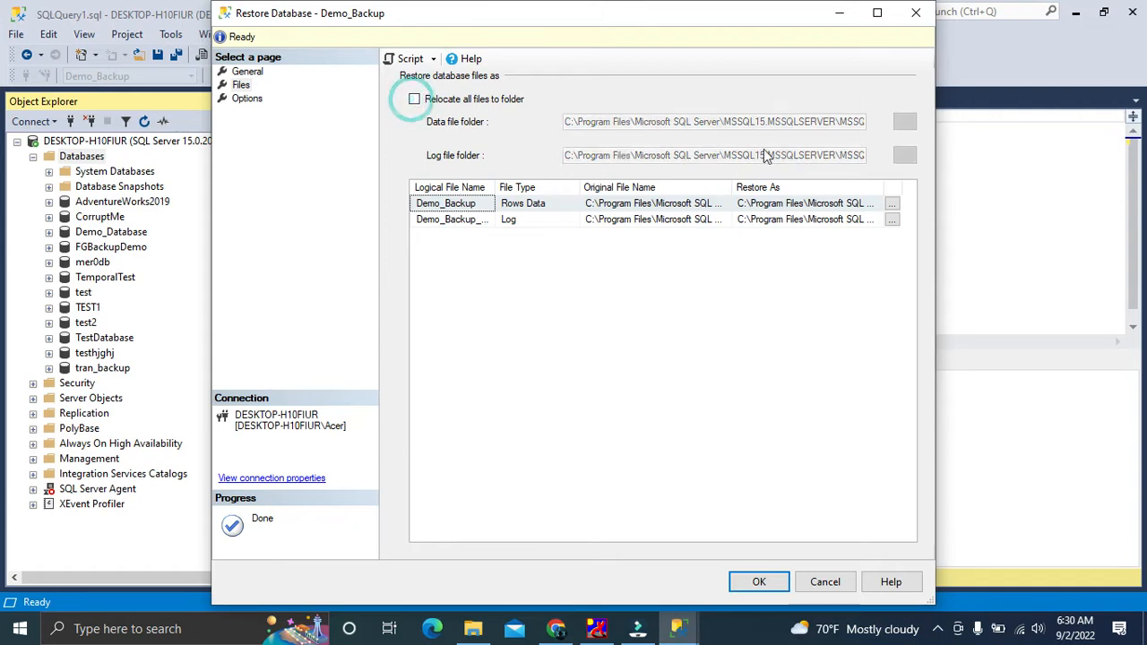
# Examine the restore's recovery state choices and compare them with the backup files in File Explorer
pyautogui.click(250, 98)
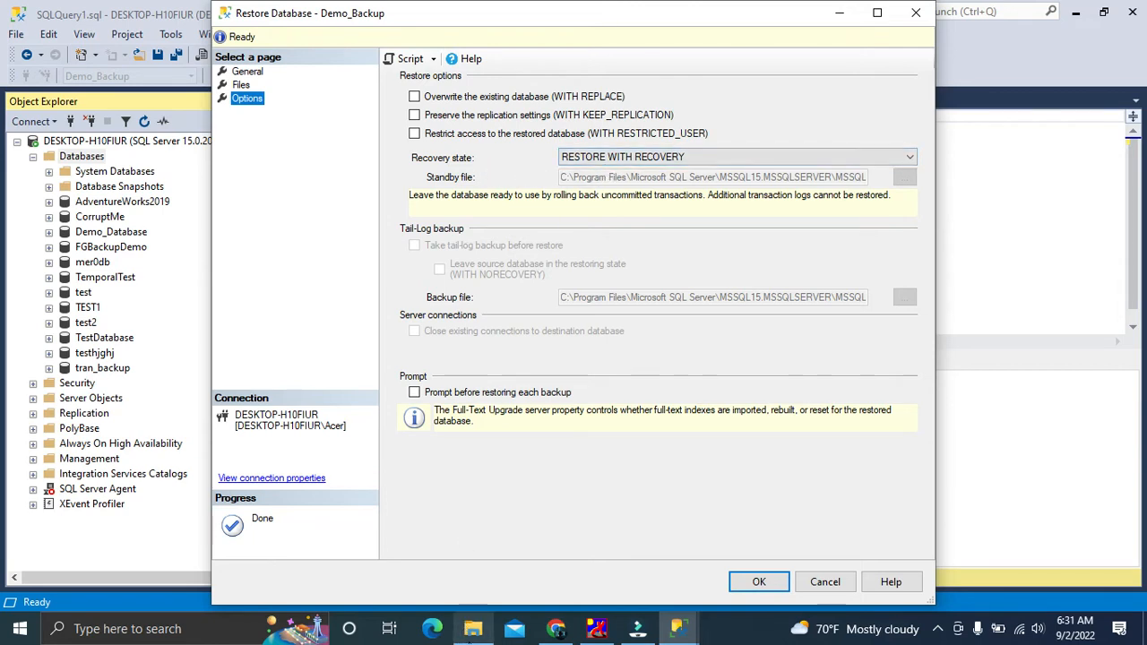
pyautogui.click(470, 628)
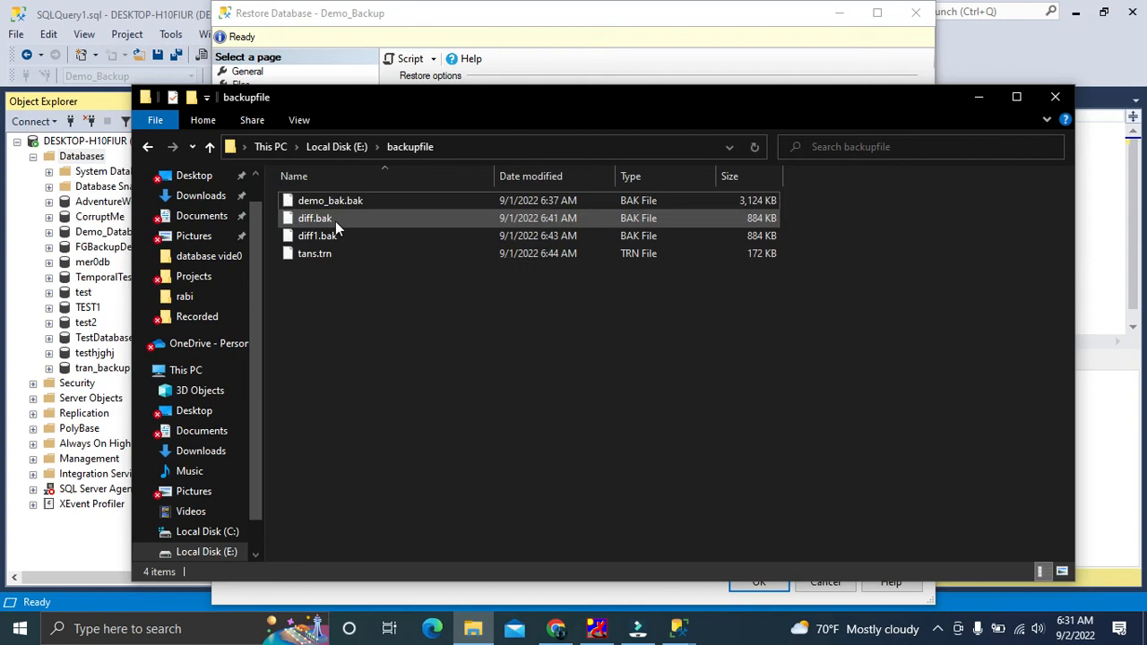
pyautogui.click(978, 99)
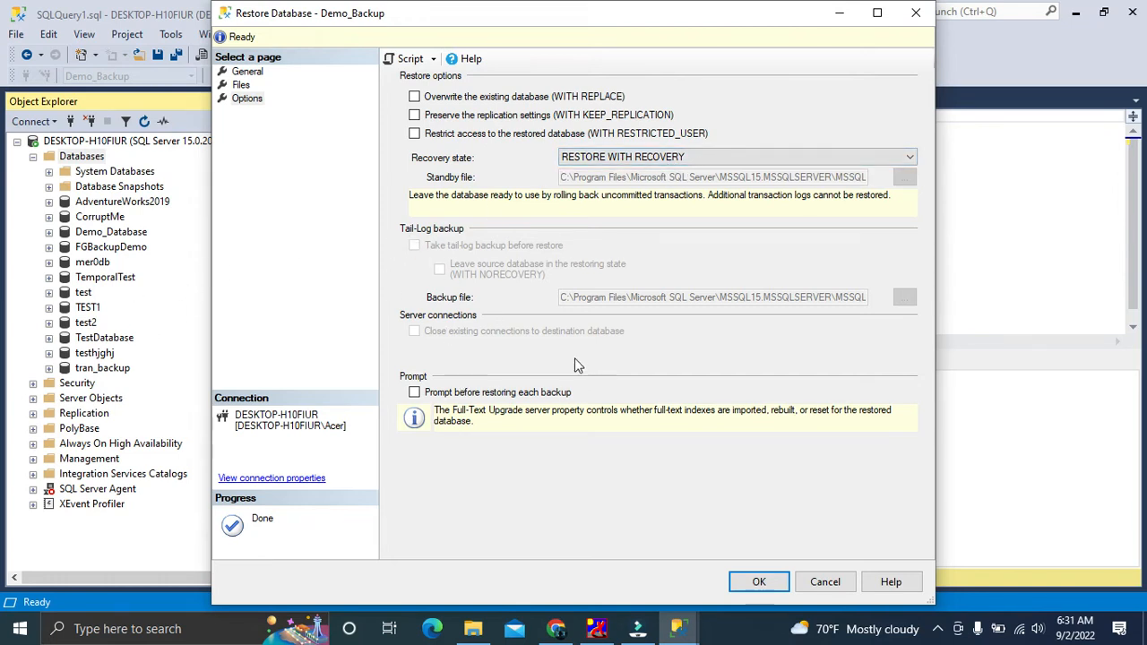
pyautogui.click(609, 161)
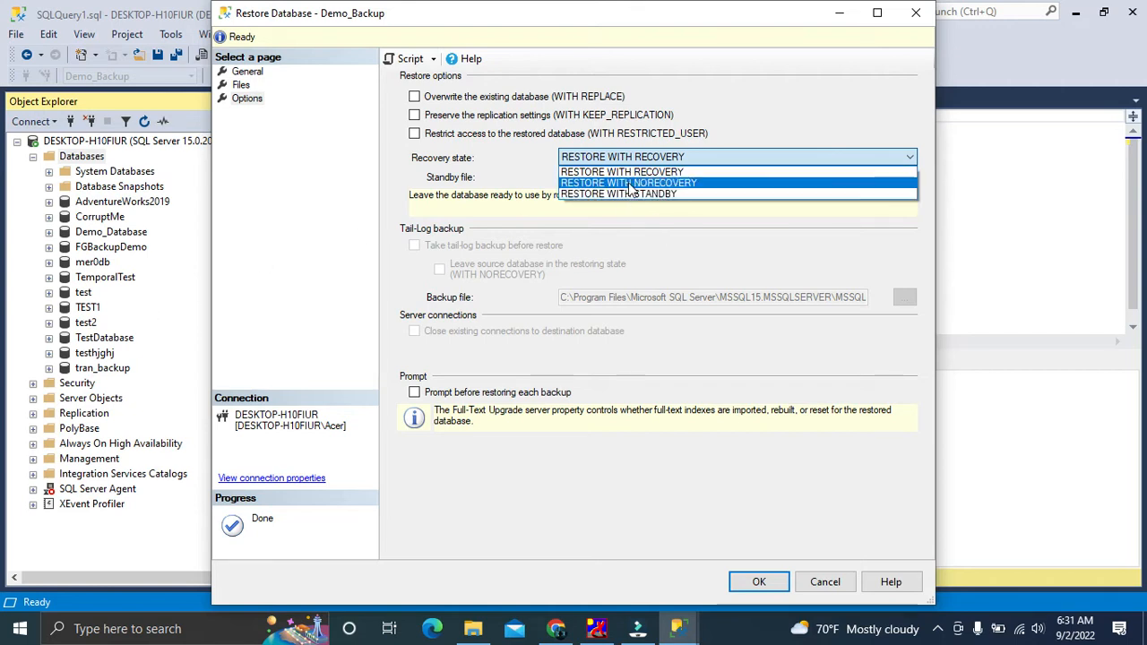
pyautogui.click(473, 628)
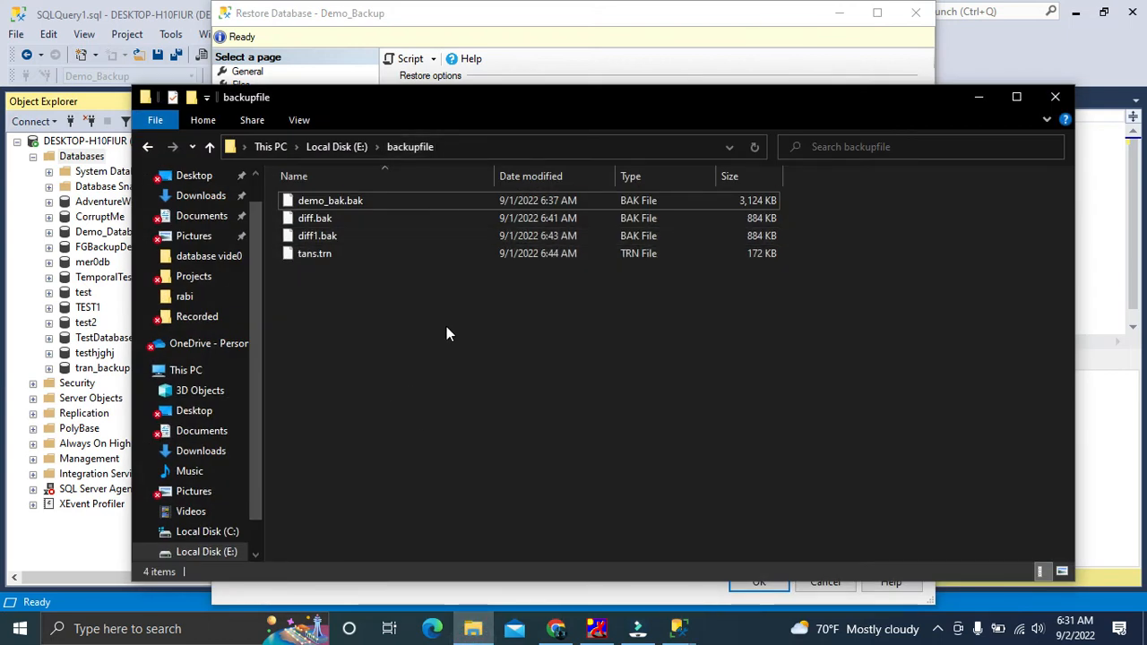
pyautogui.click(981, 97)
# Set the recovery state to RESTORE WITH NORECOVERY and run the full restore of Demo_Backup
pyautogui.click(622, 157)
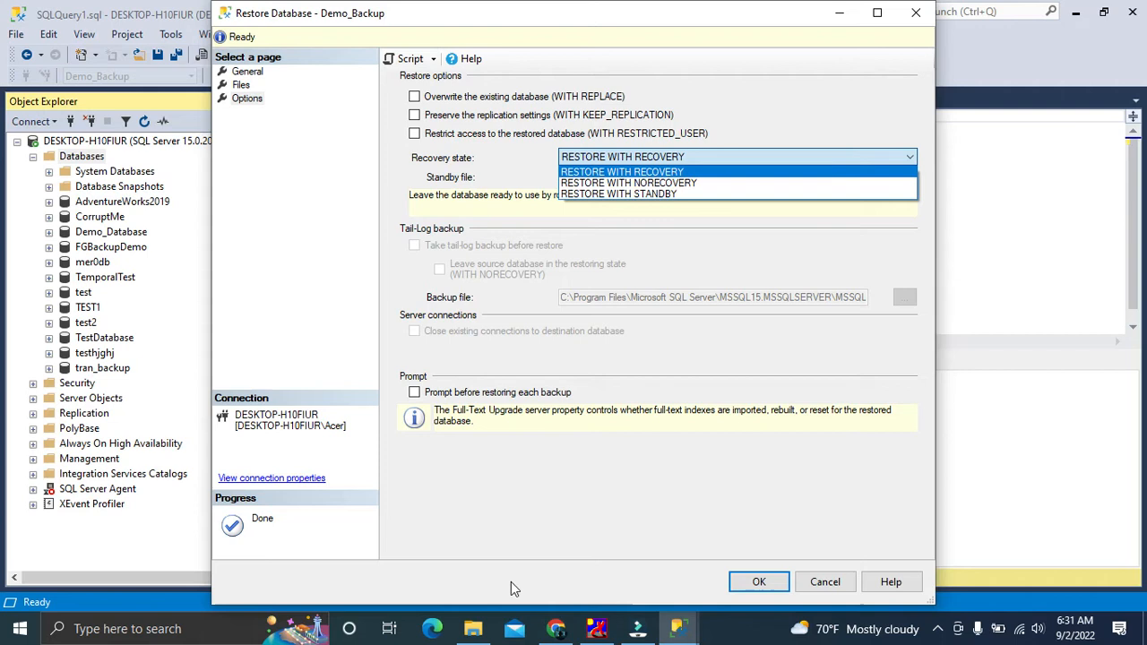
pyautogui.click(598, 183)
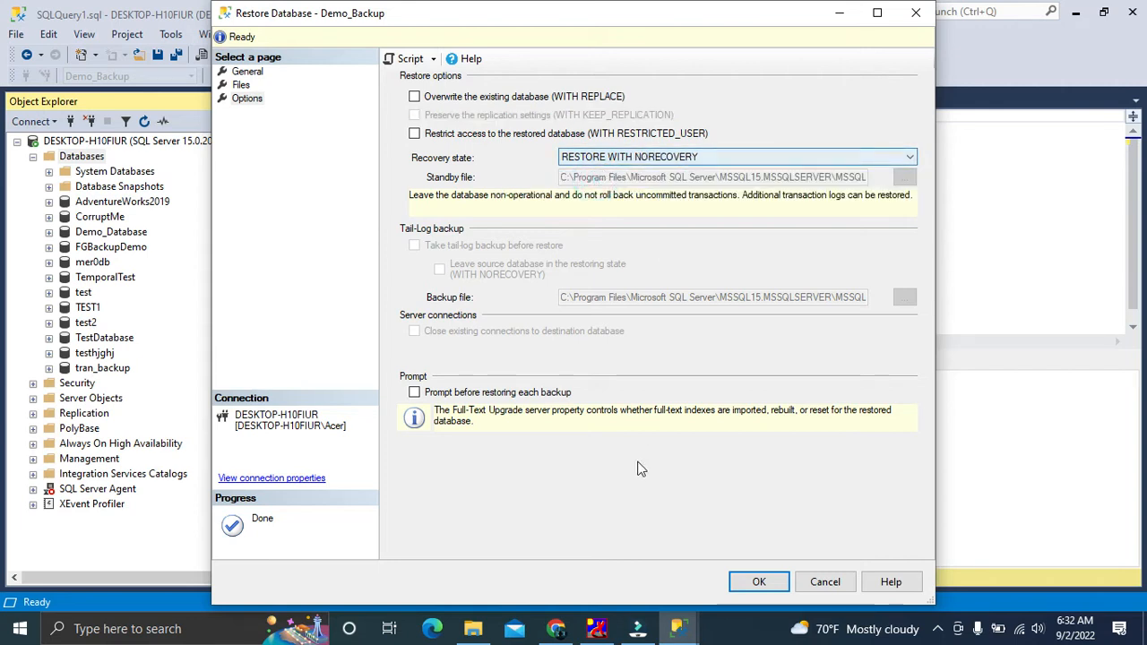
pyautogui.click(761, 580)
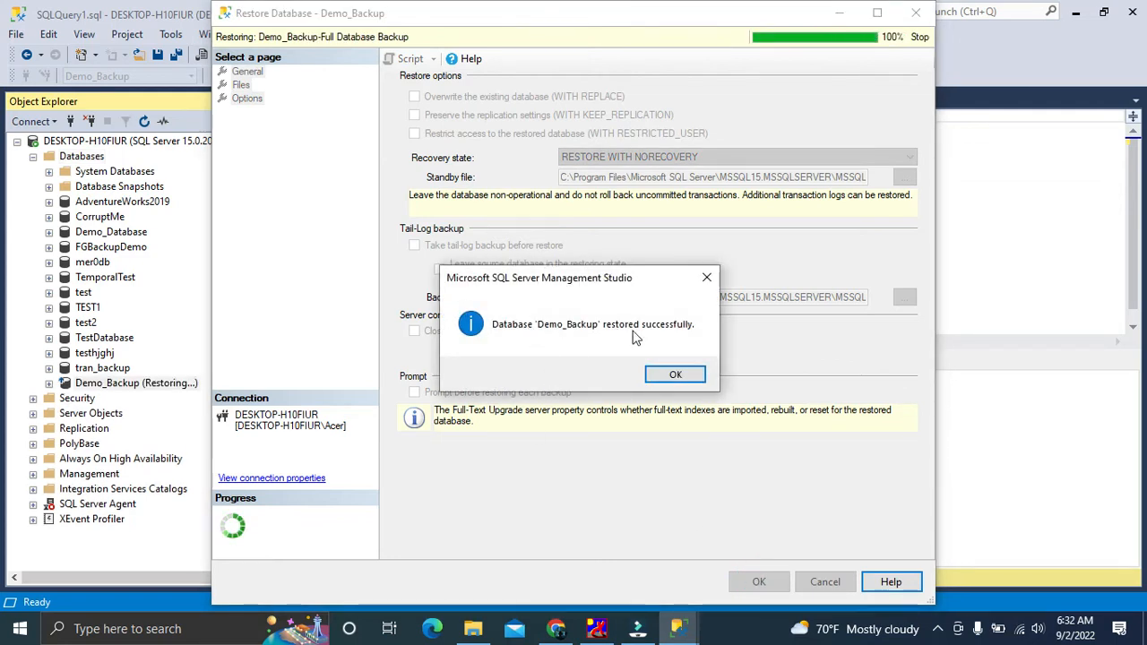
pyautogui.click(675, 376)
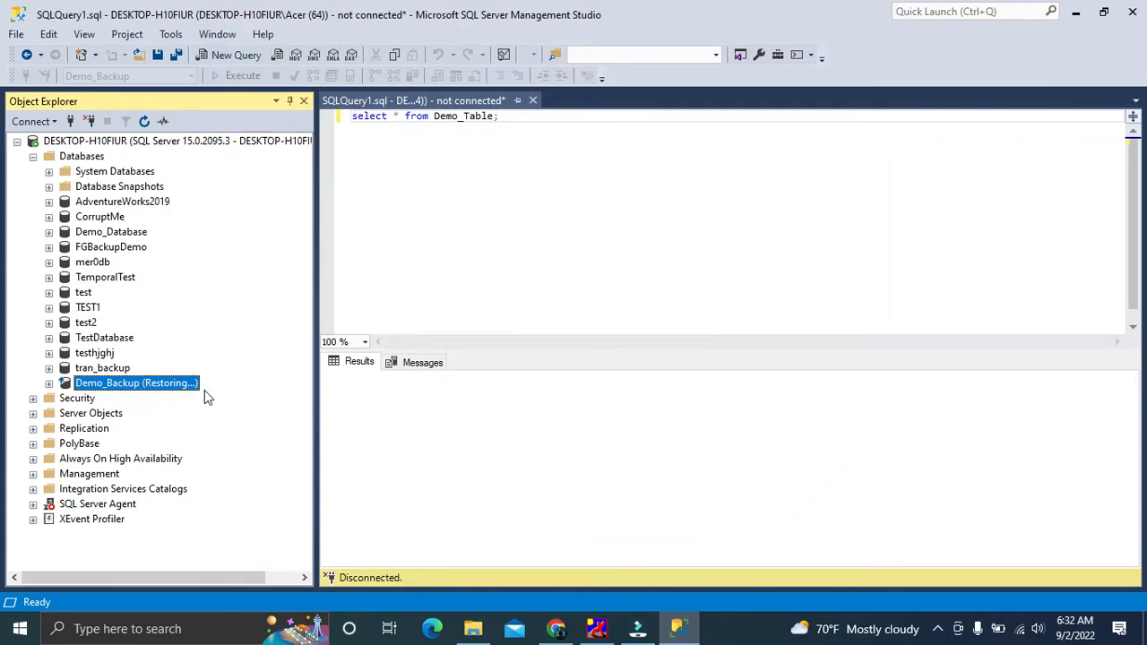
# Try to open the Demo_Backup database, dismiss the message, and recheck the backup files in File Explorer
pyautogui.doubleClick(136, 385)
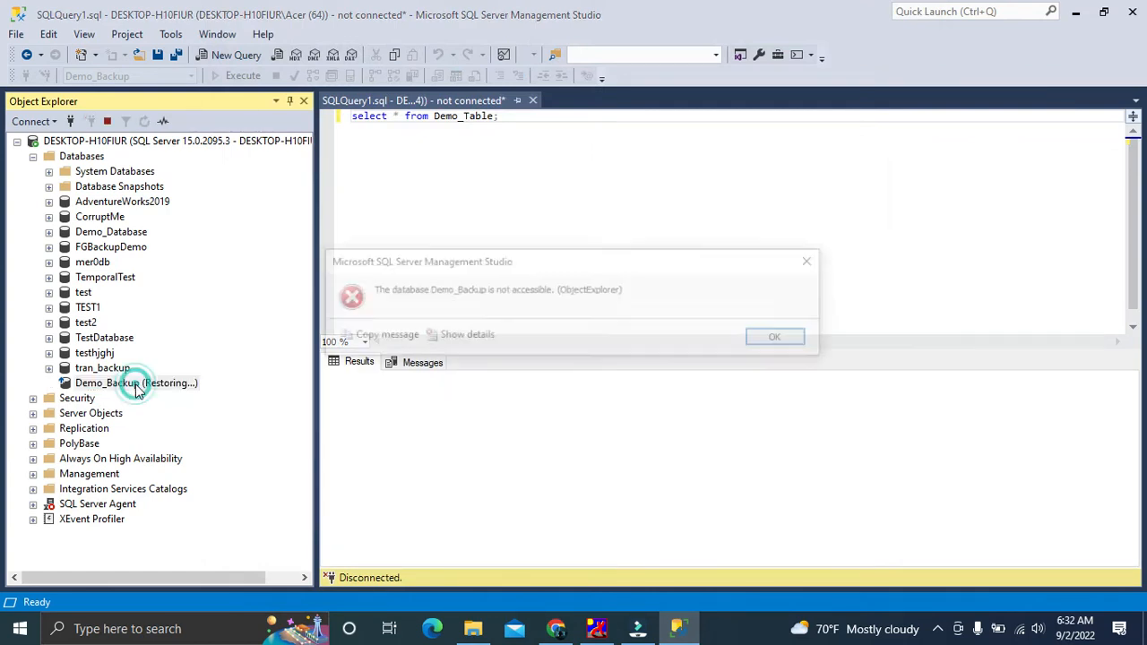
pyautogui.click(774, 338)
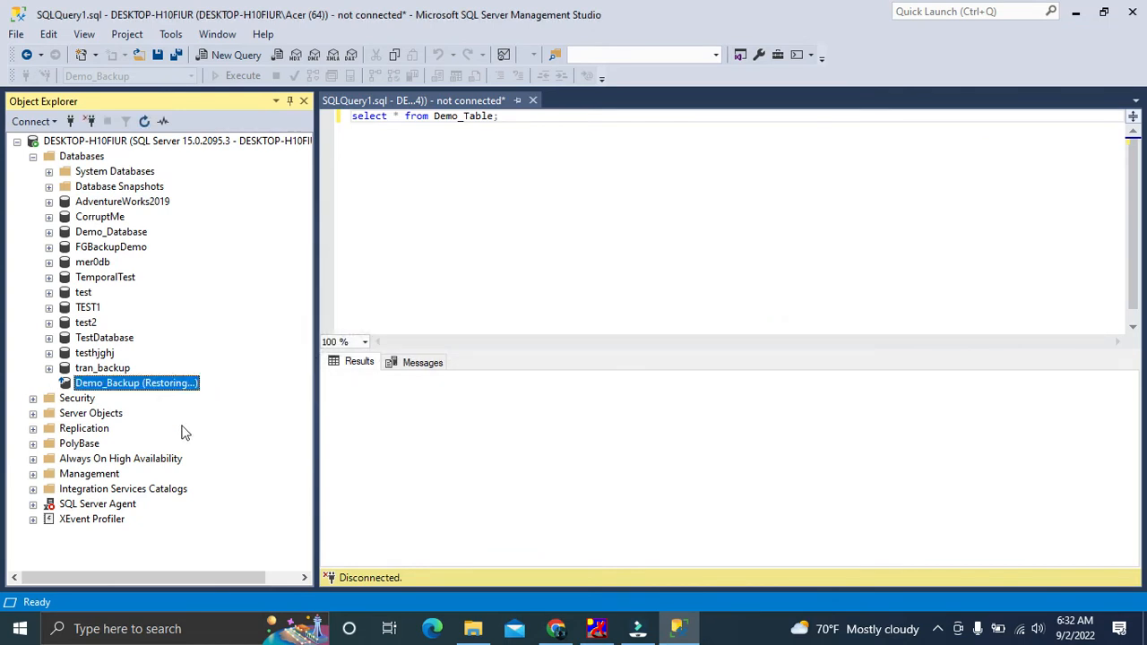
pyautogui.click(475, 629)
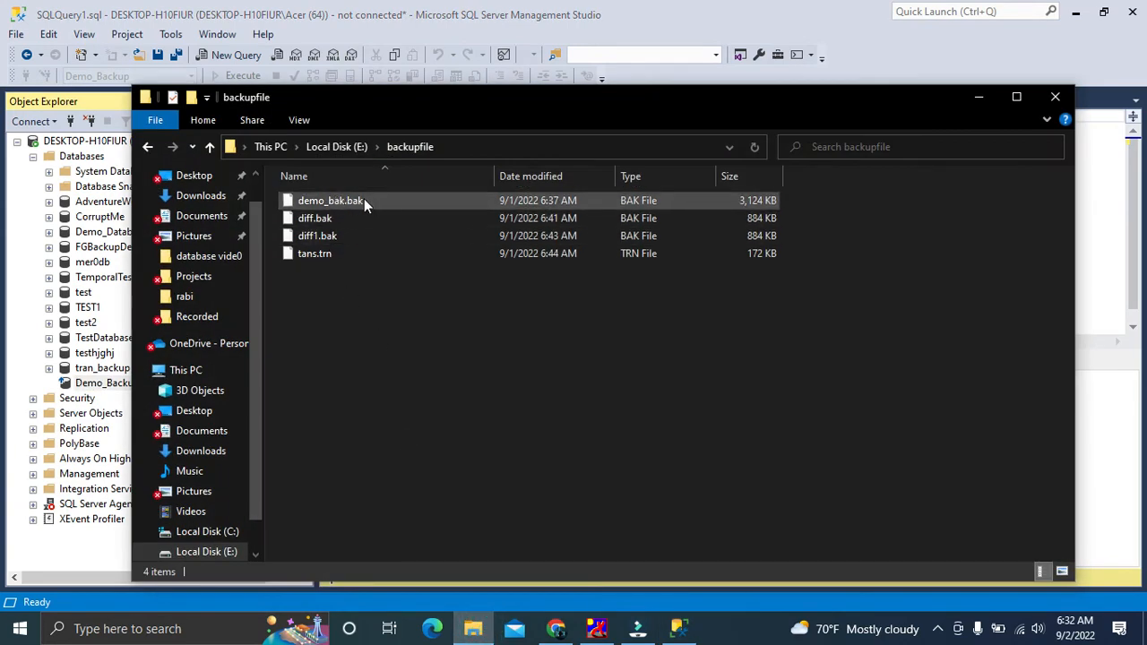
pyautogui.click(979, 96)
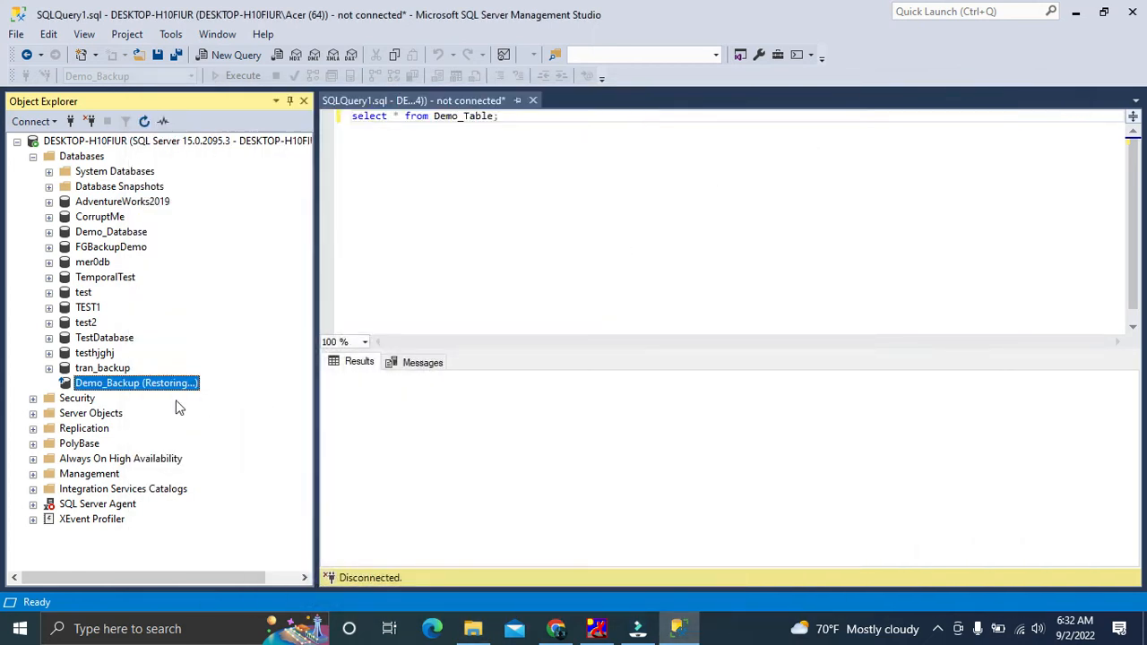
# Start another database restore for Demo_Backup with Device as the source
pyautogui.rightClick(123, 391)
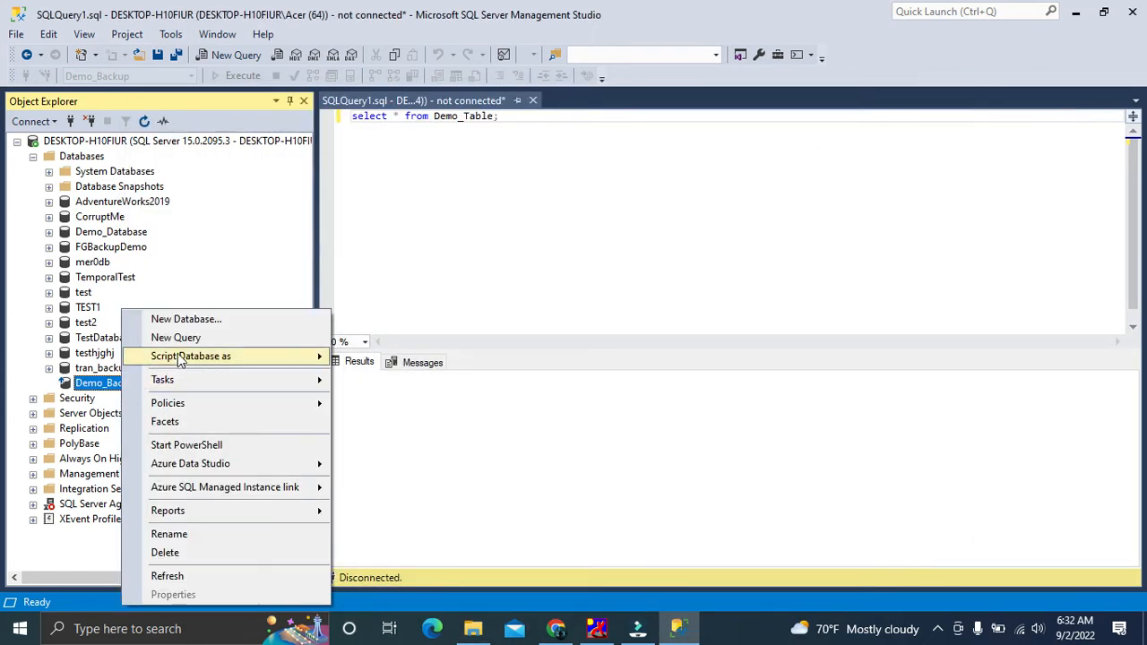
pyautogui.moveTo(179, 357)
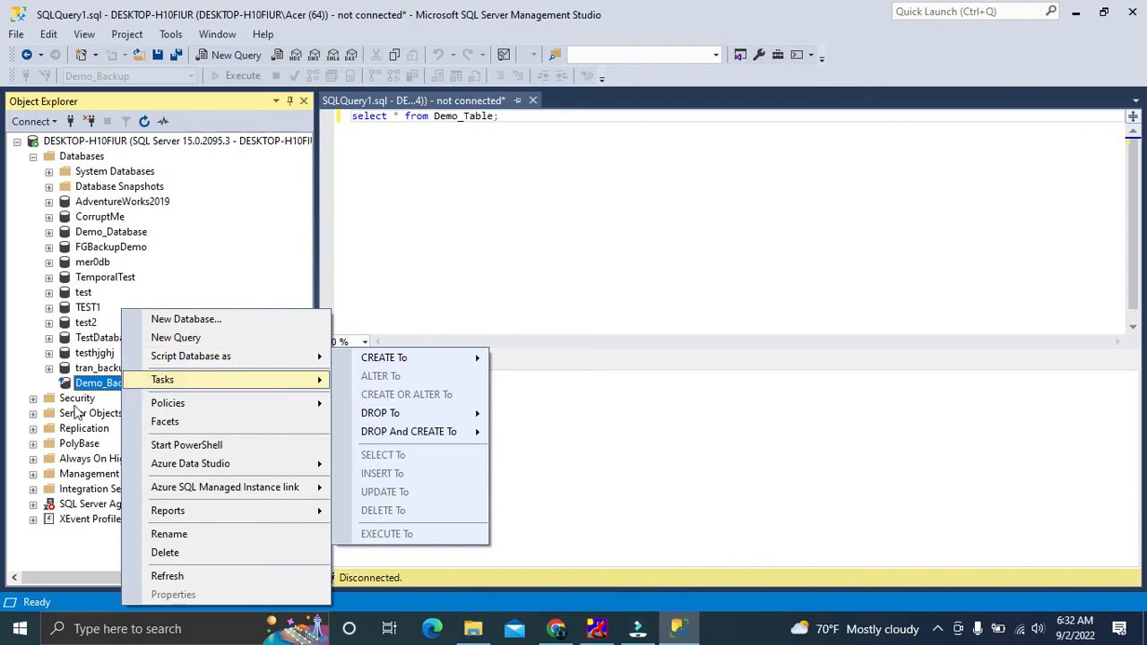
pyautogui.moveTo(162, 379)
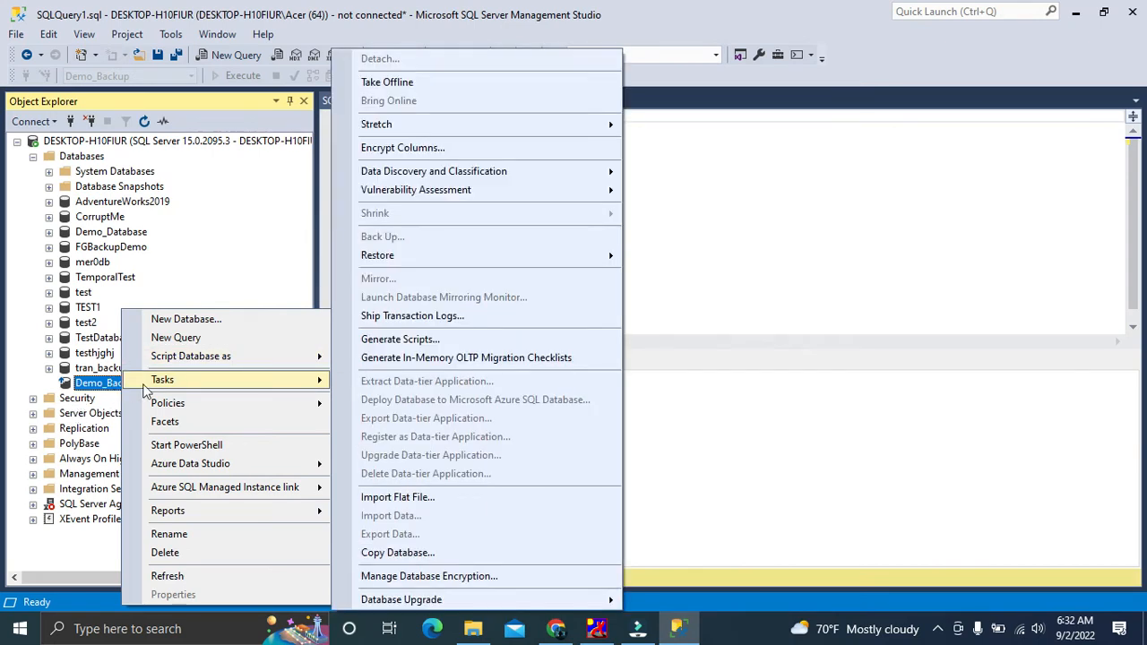
pyautogui.moveTo(407, 254)
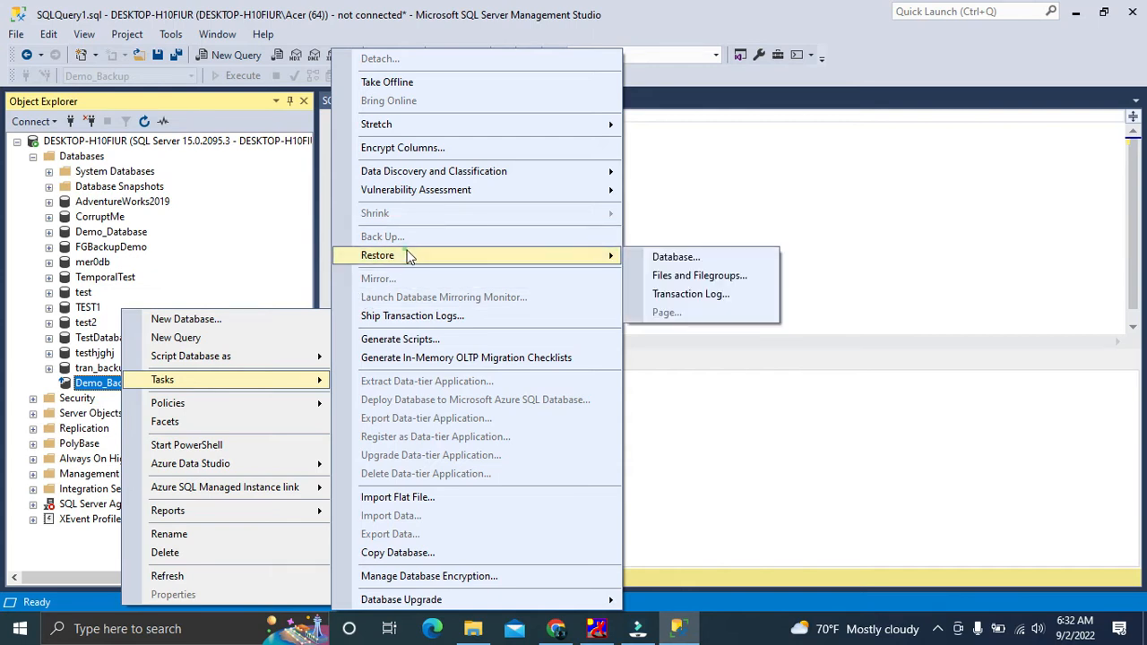
pyautogui.click(676, 258)
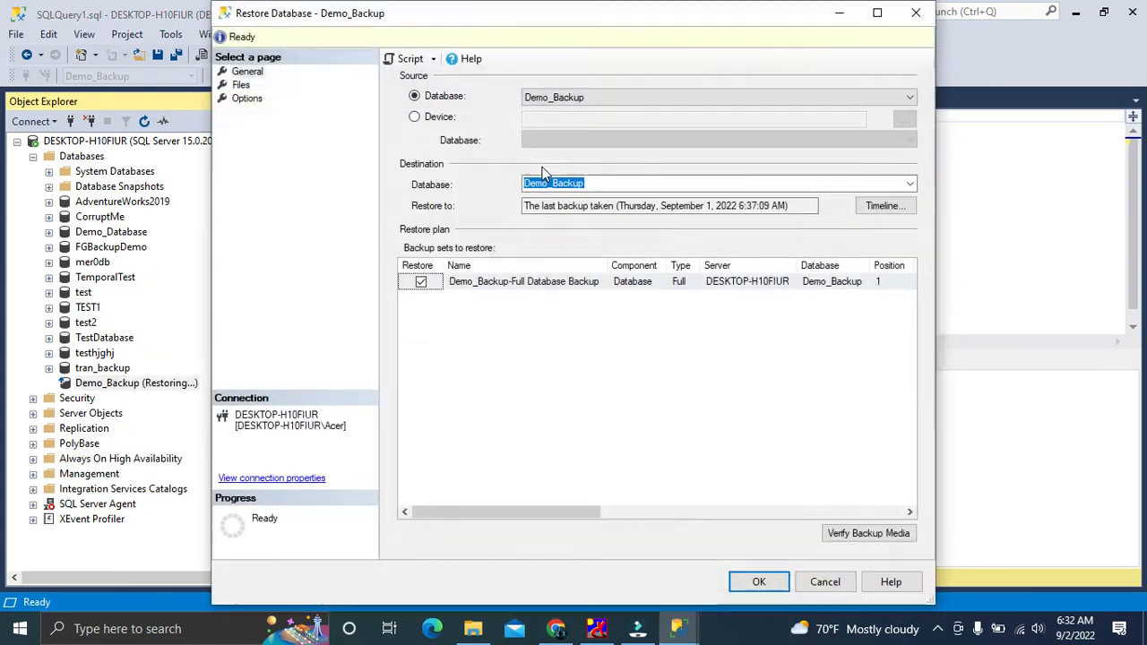
pyautogui.click(414, 116)
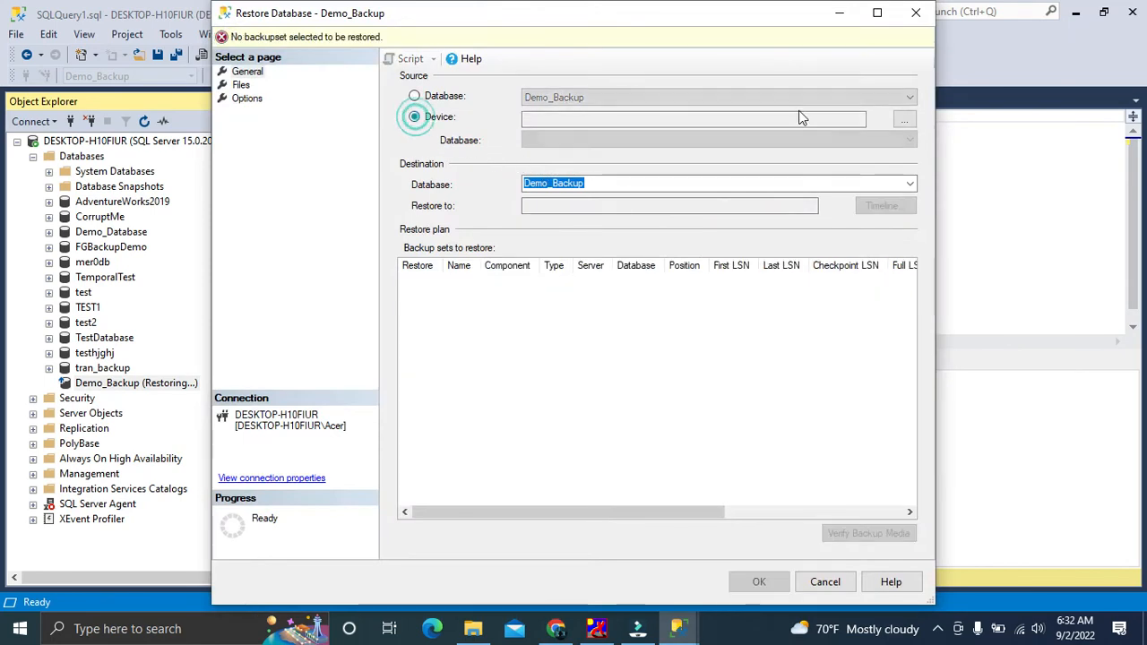
# Add the differential backup diff.bak from E:\backupfile as the restore's backup device
pyautogui.click(903, 119)
pyautogui.click(695, 261)
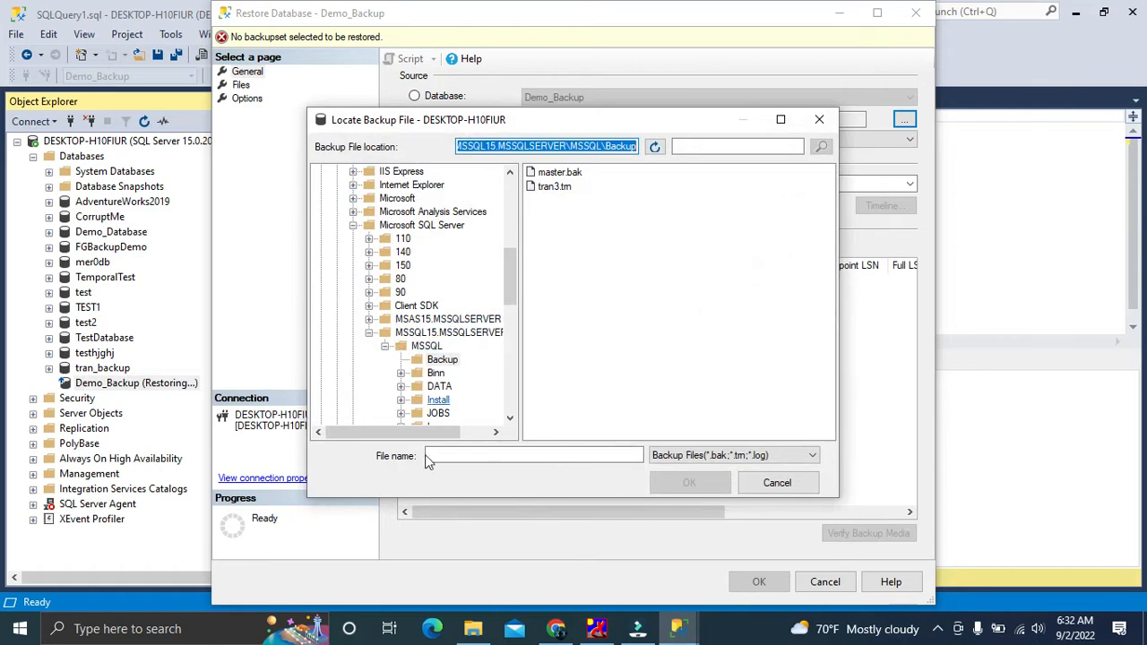
pyautogui.scroll(-12, 412, 349)
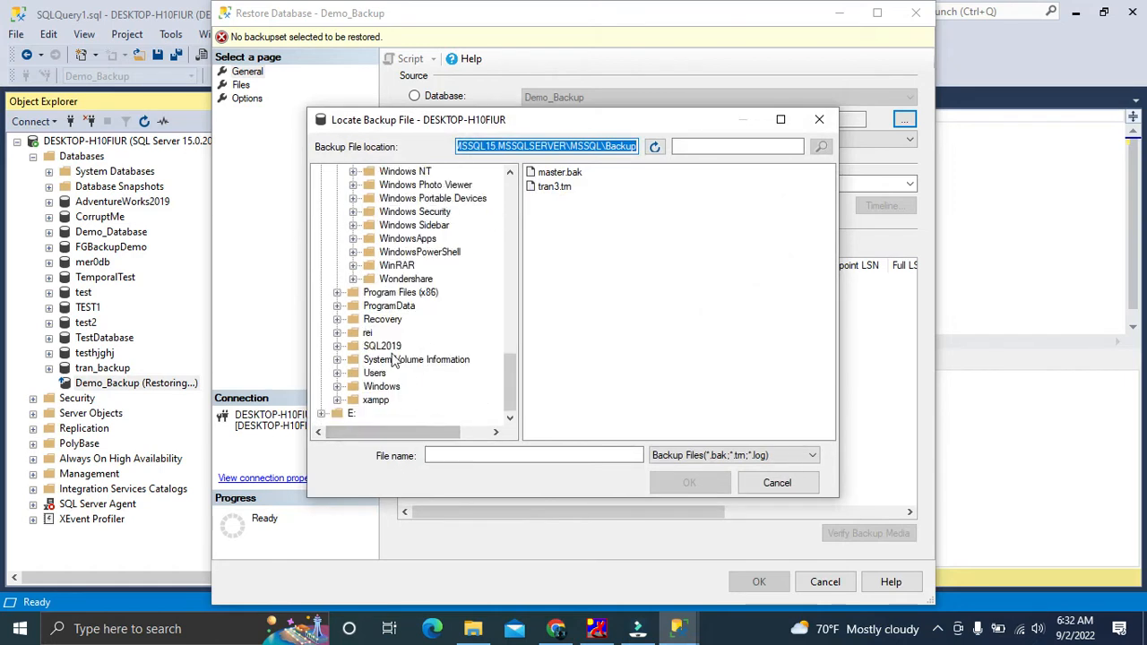
pyautogui.click(323, 413)
pyautogui.click(382, 226)
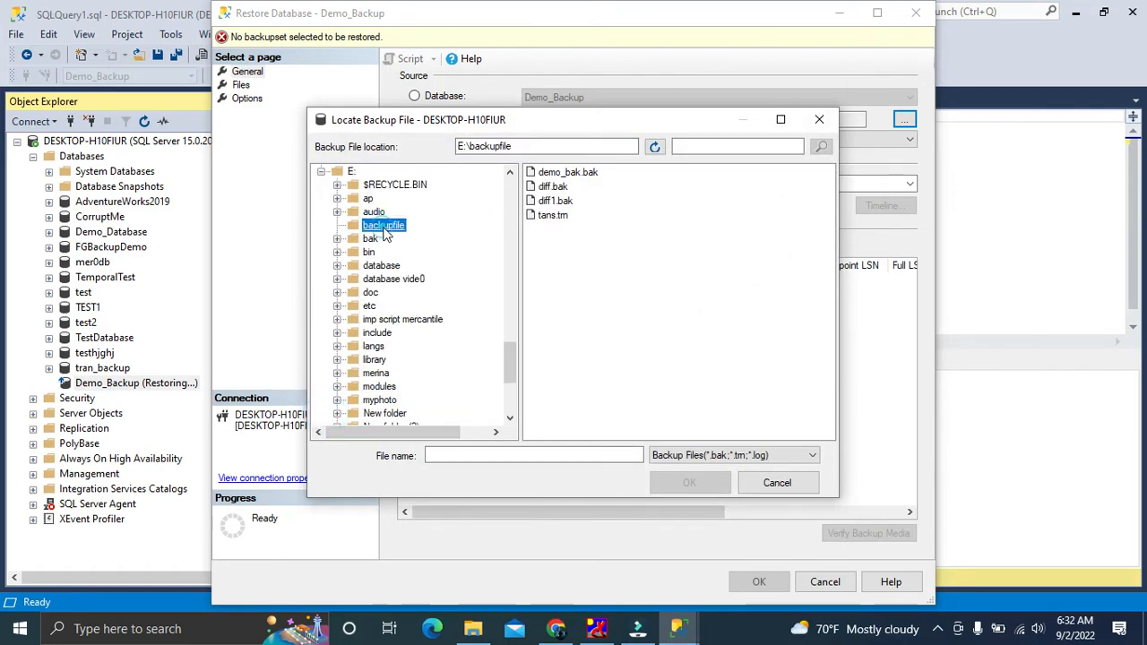
pyautogui.click(556, 187)
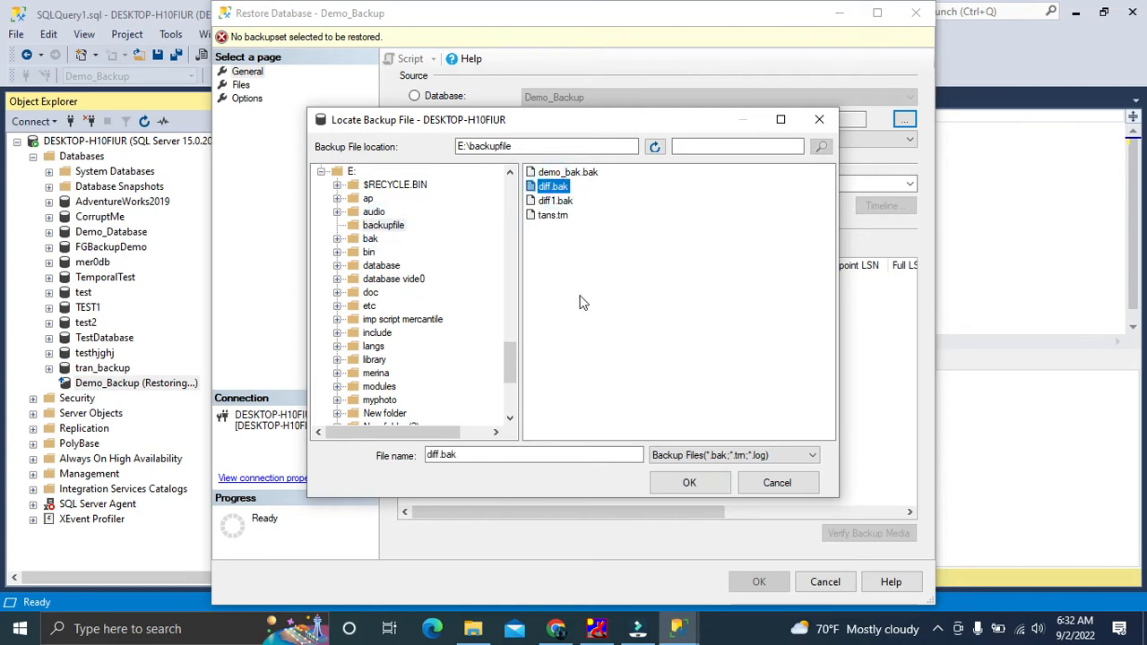
pyautogui.click(678, 488)
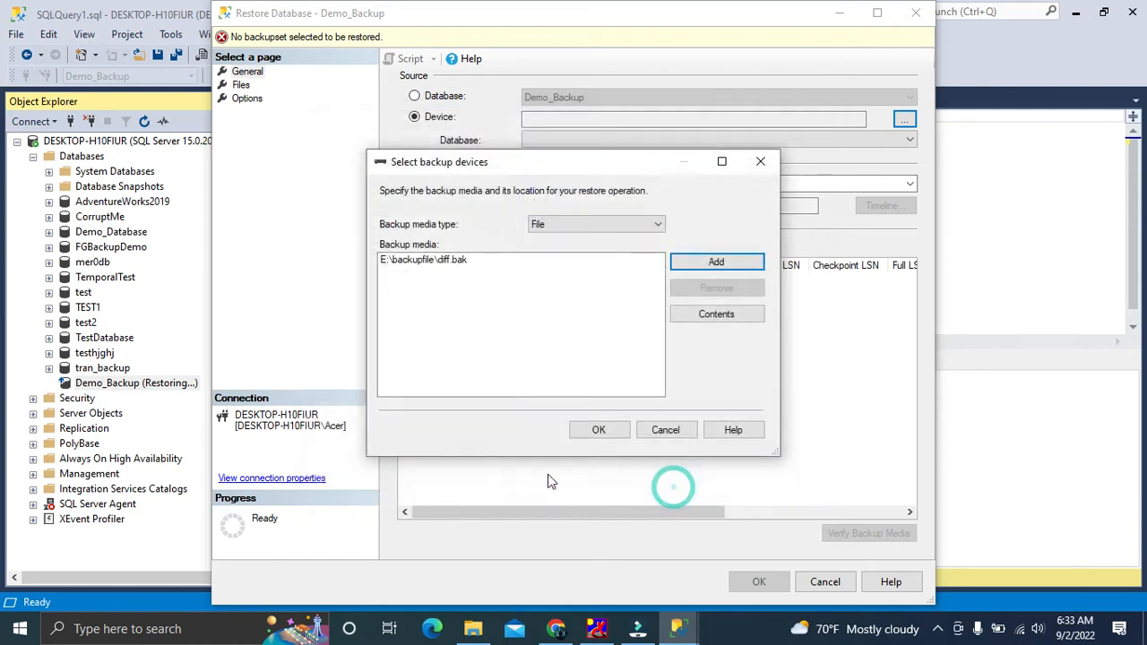
pyautogui.click(604, 430)
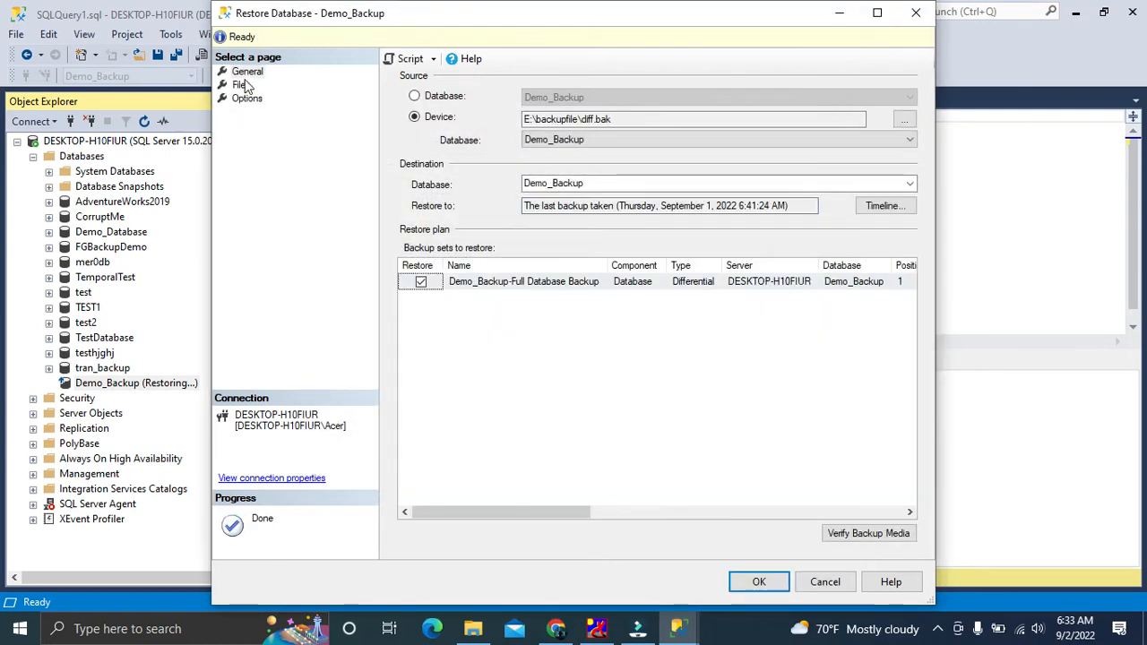
# Set the recovery state to RESTORE WITH NORECOVERY and run the differential restore of Demo_Backup from diff.bak
pyautogui.click(241, 84)
pyautogui.click(247, 97)
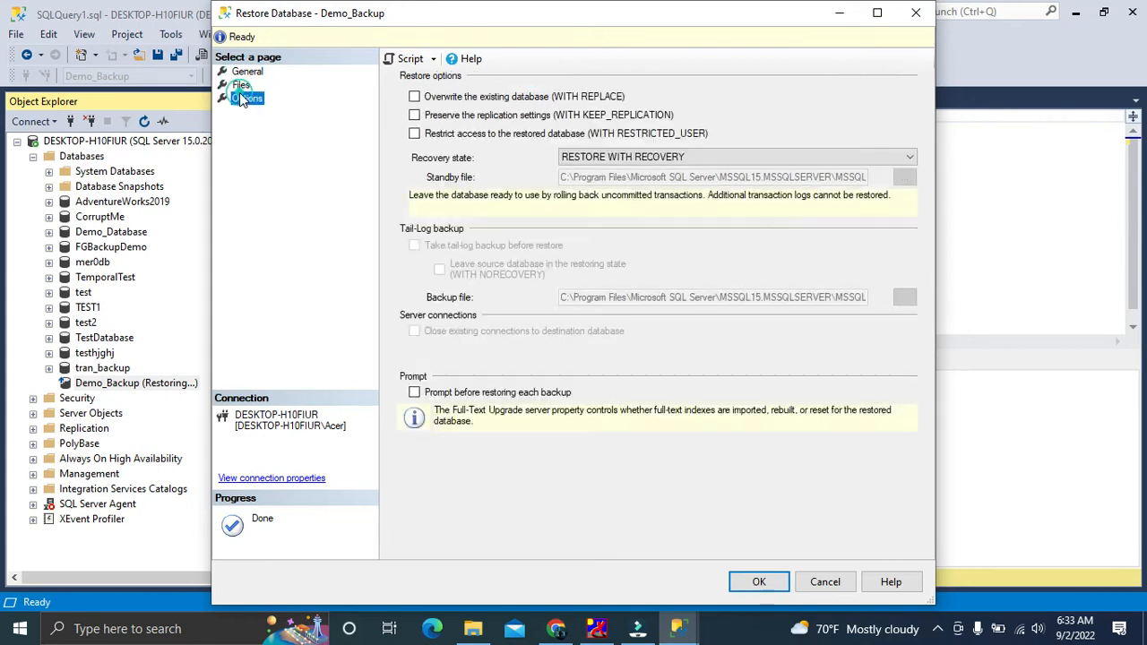
pyautogui.click(607, 156)
pyautogui.click(587, 184)
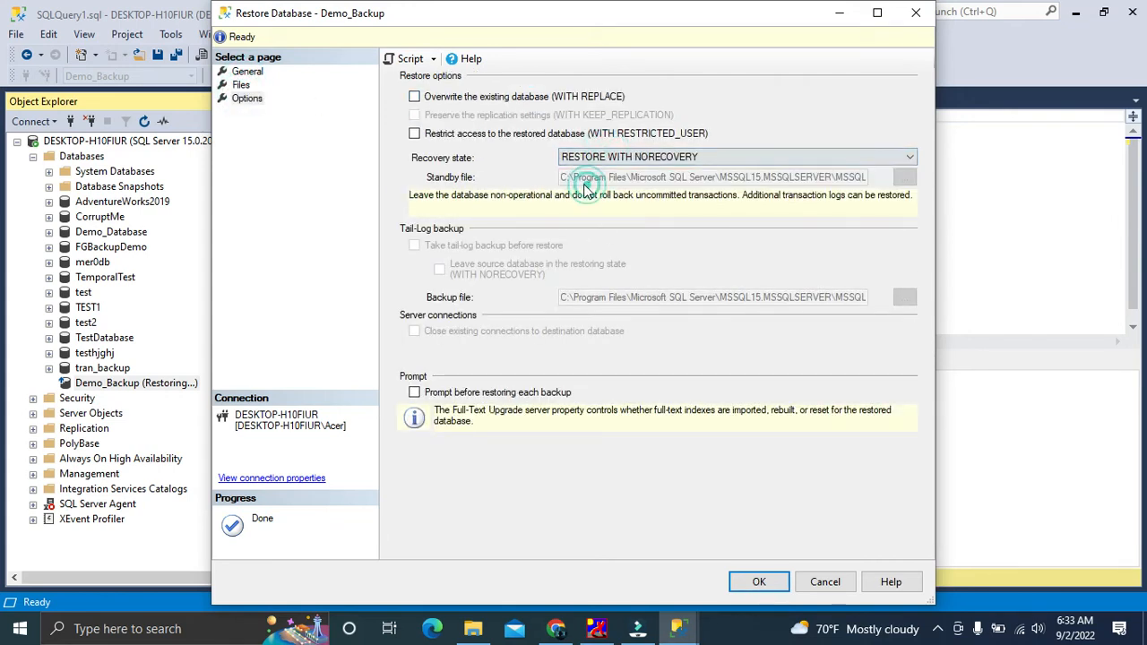
pyautogui.click(757, 582)
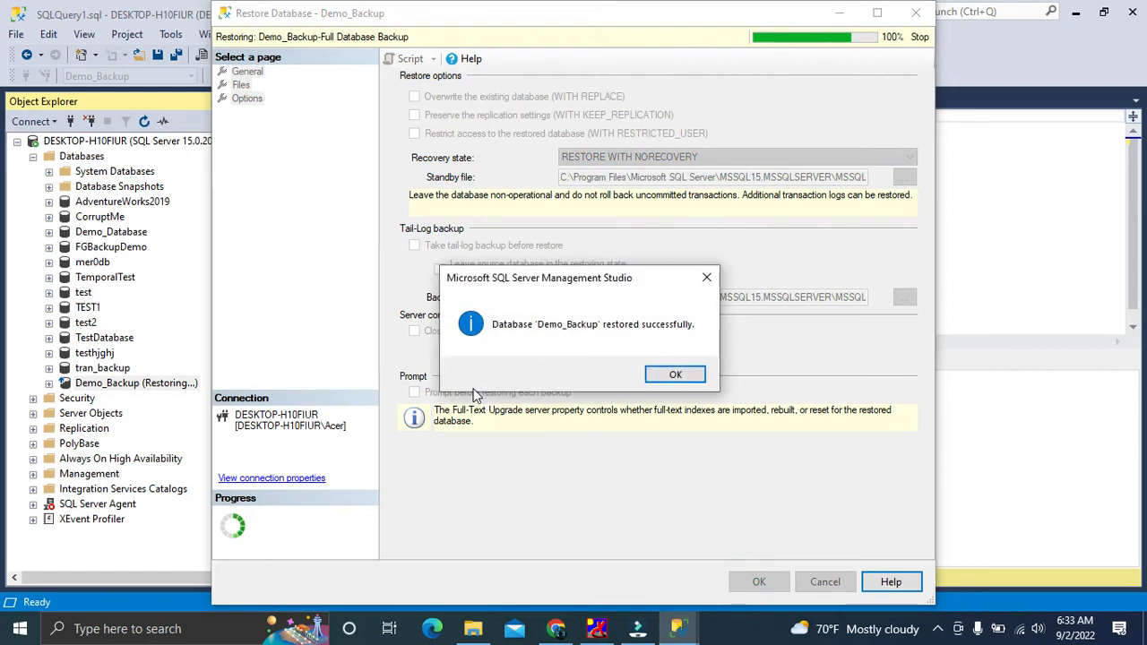
pyautogui.click(675, 374)
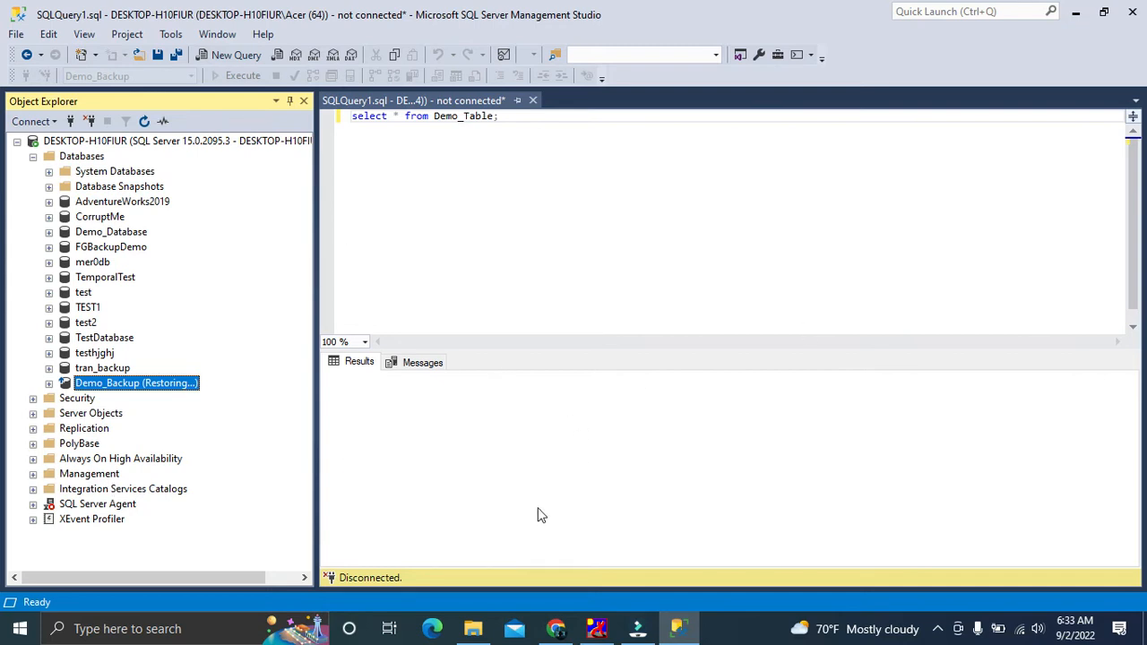
# Check the backup files in File Explorer, and start another database restore for Demo_Backup with Device as the source
pyautogui.click(473, 628)
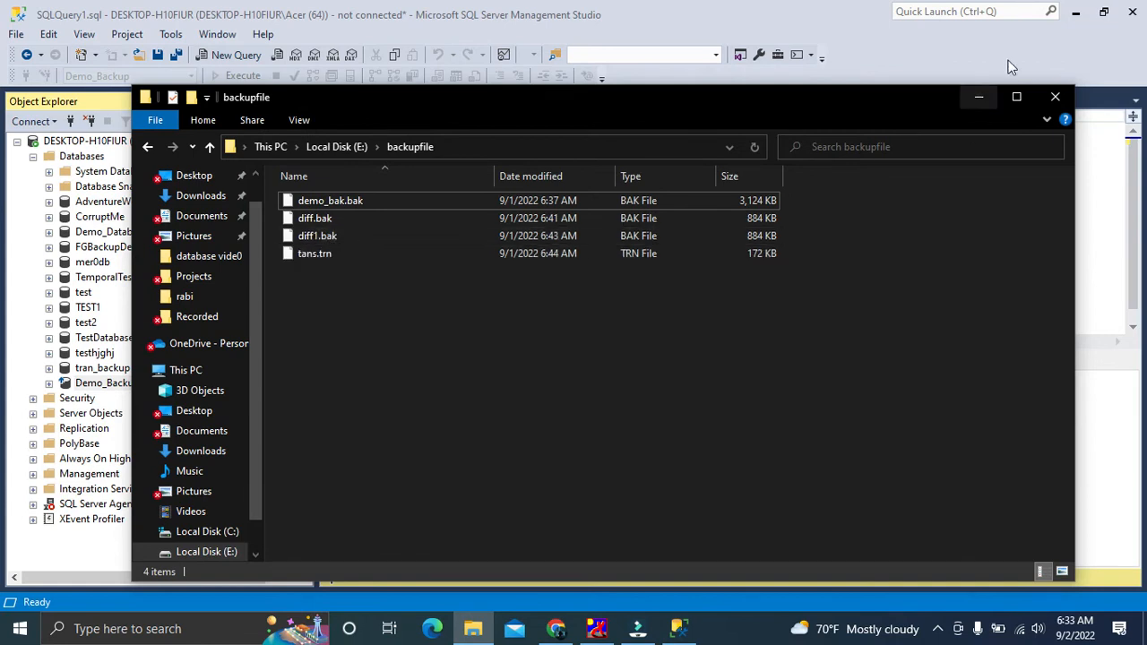
pyautogui.click(980, 98)
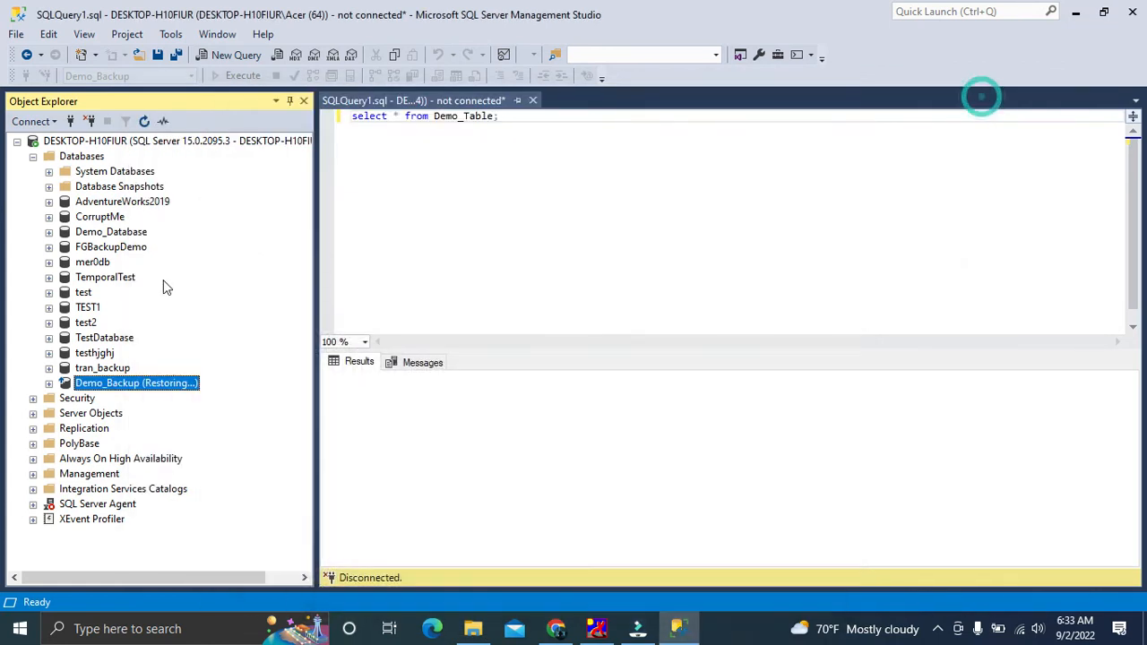
pyautogui.rightClick(154, 390)
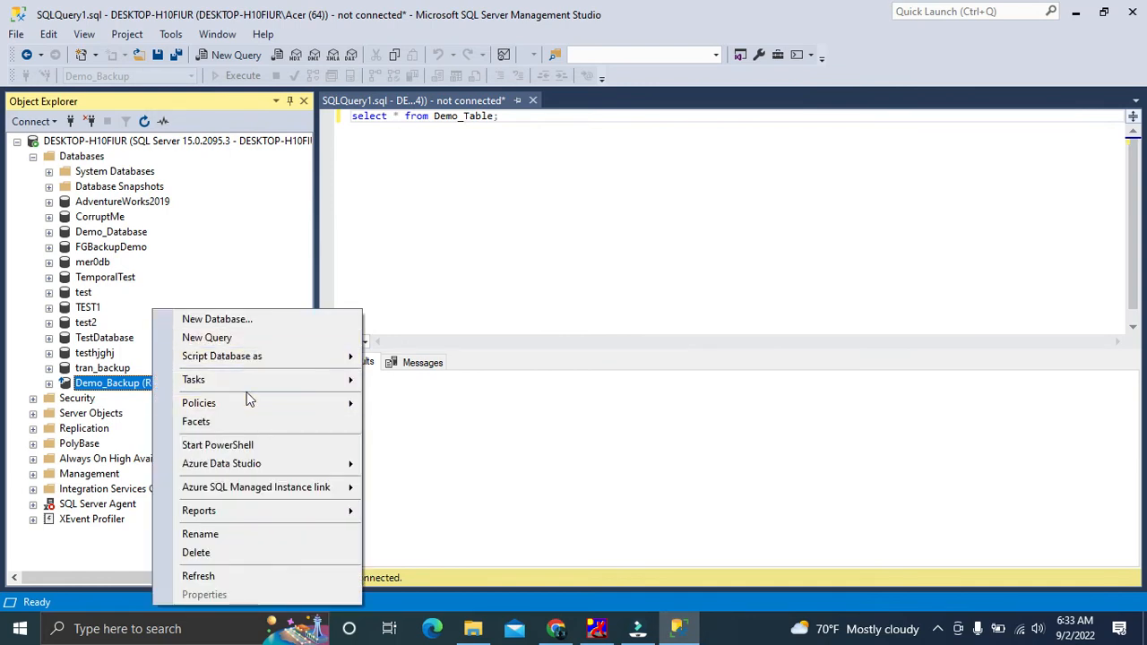
pyautogui.moveTo(240, 379)
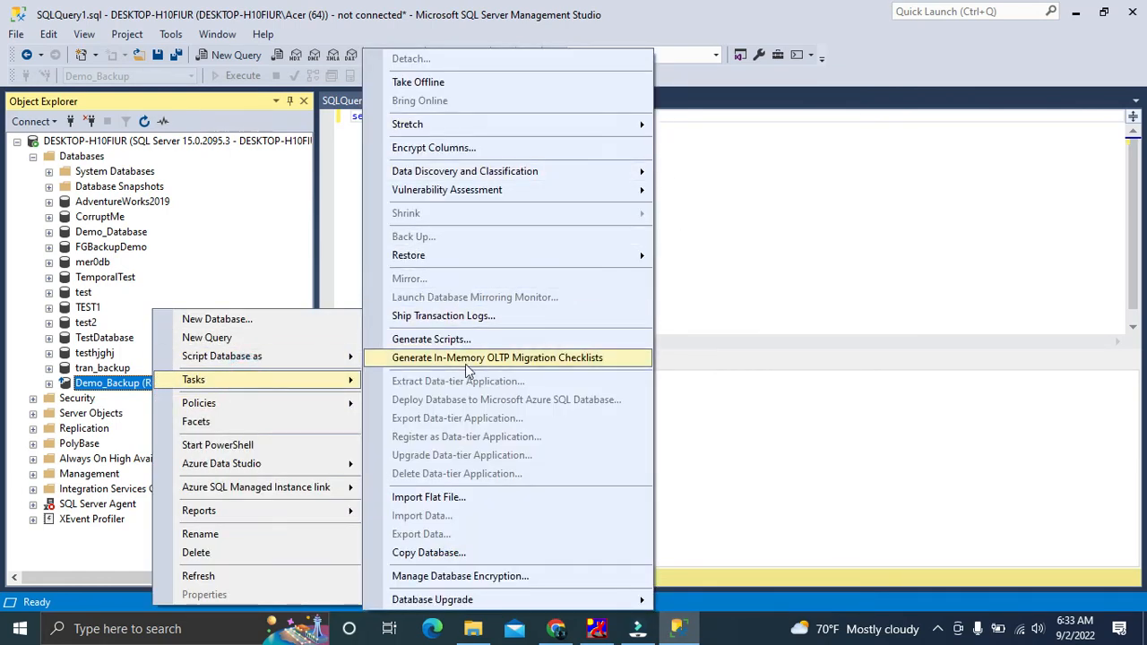
pyautogui.click(457, 258)
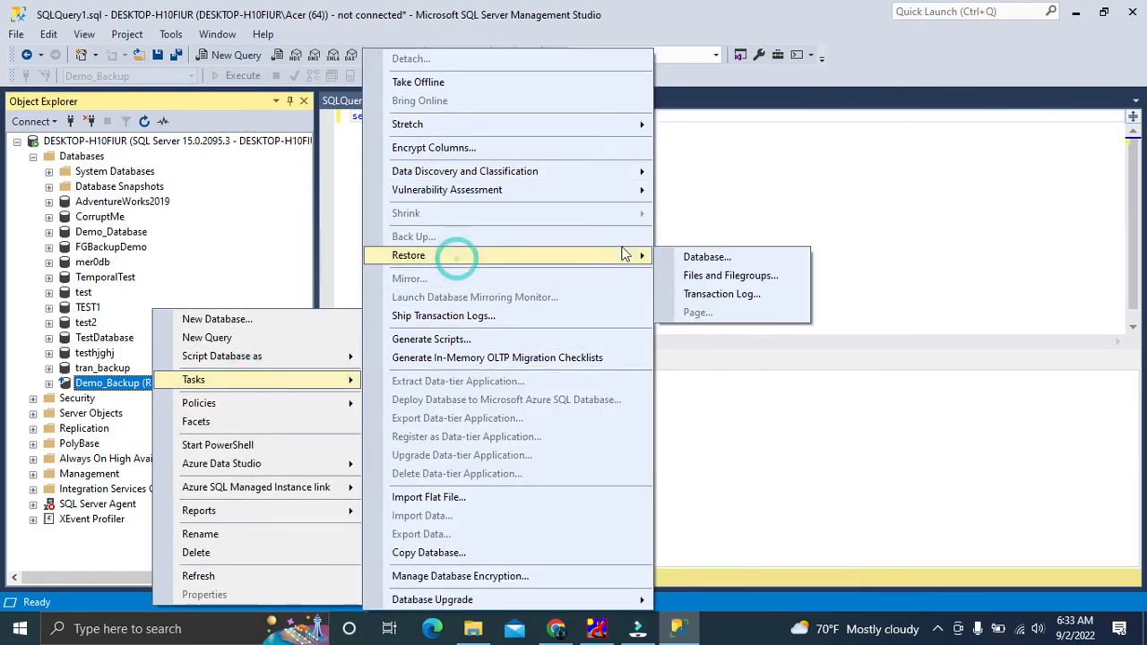
pyautogui.click(708, 257)
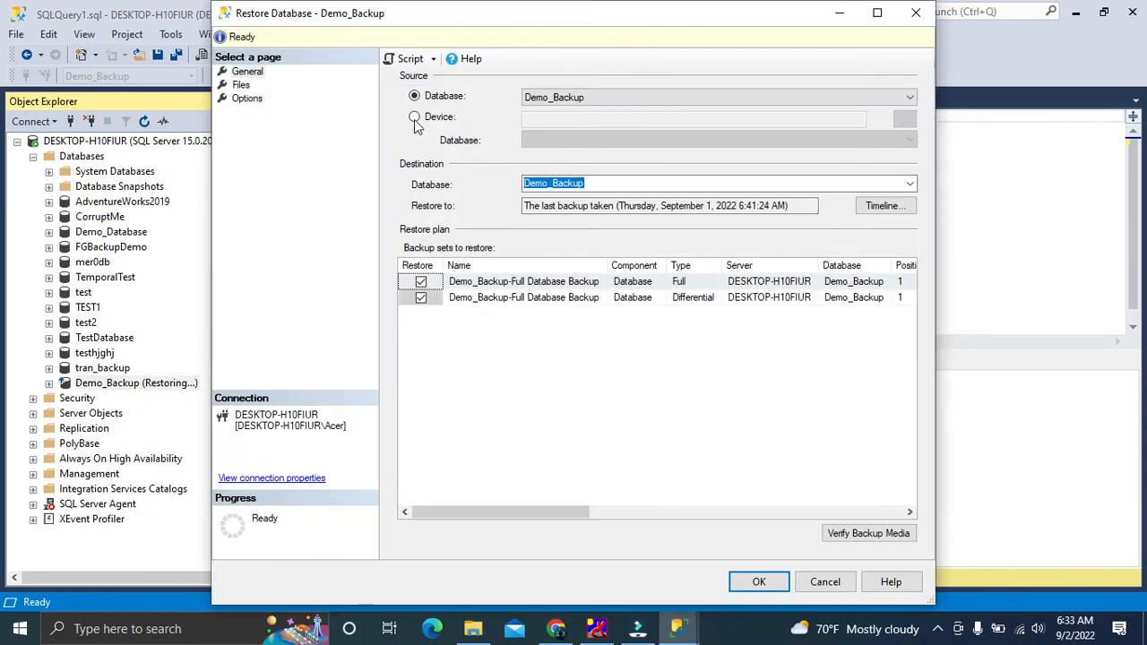
pyautogui.click(415, 118)
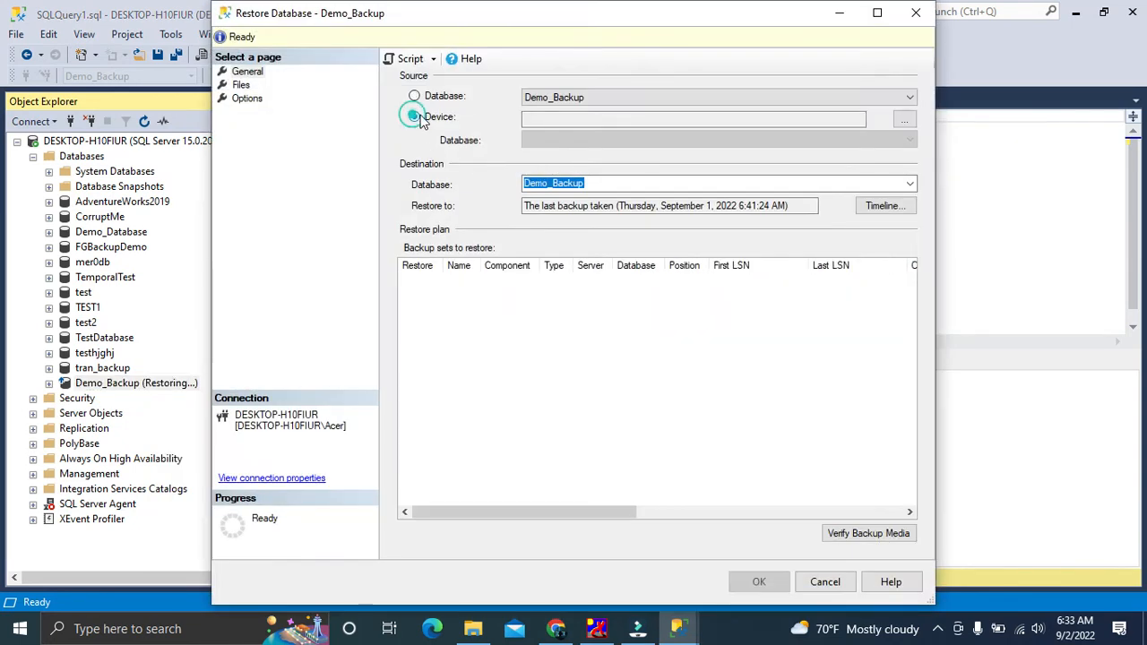
# Add the differential backup diff1.bak from E:\backupfile as the backup device and run the restore of Demo_Backup
pyautogui.click(903, 119)
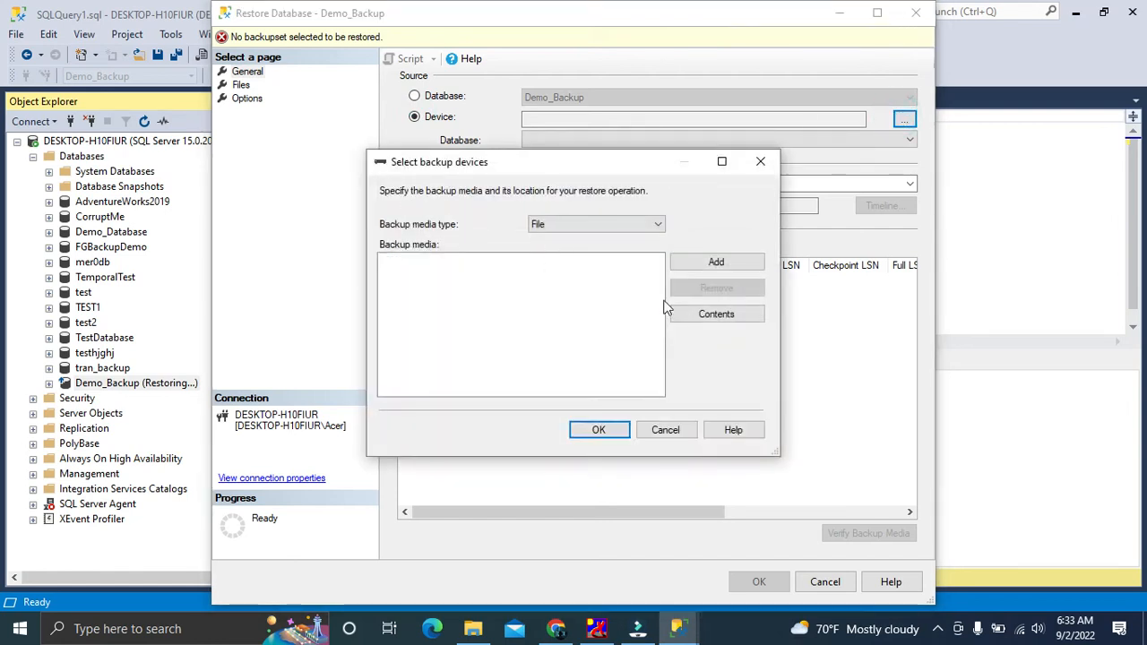
pyautogui.click(742, 261)
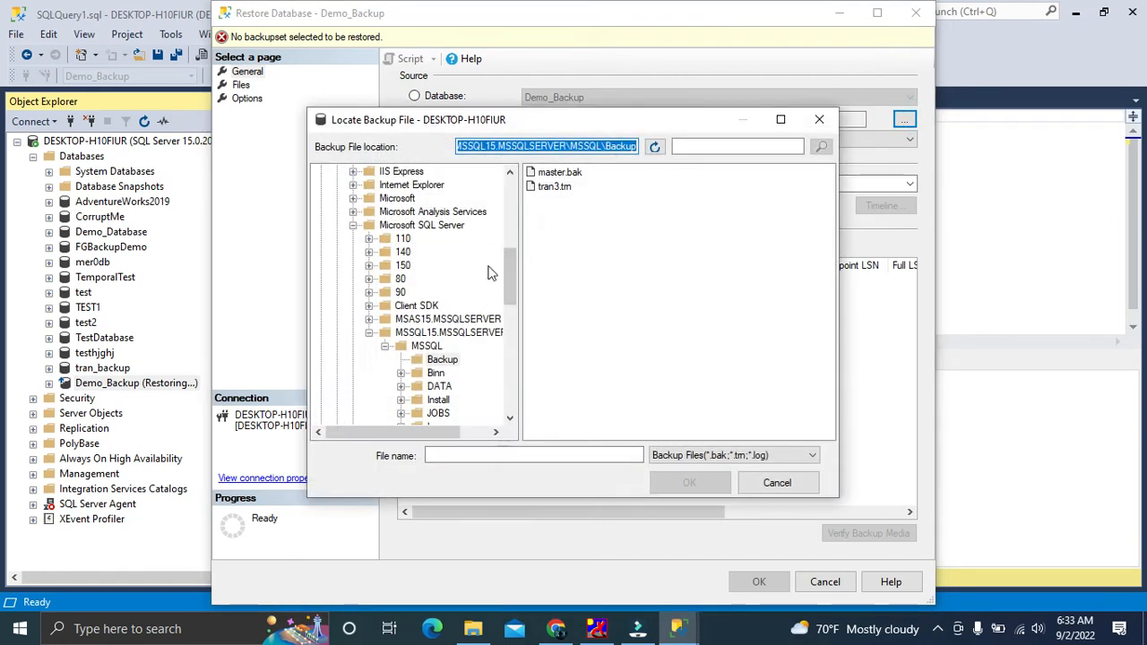
pyautogui.scroll(-10, 394, 358)
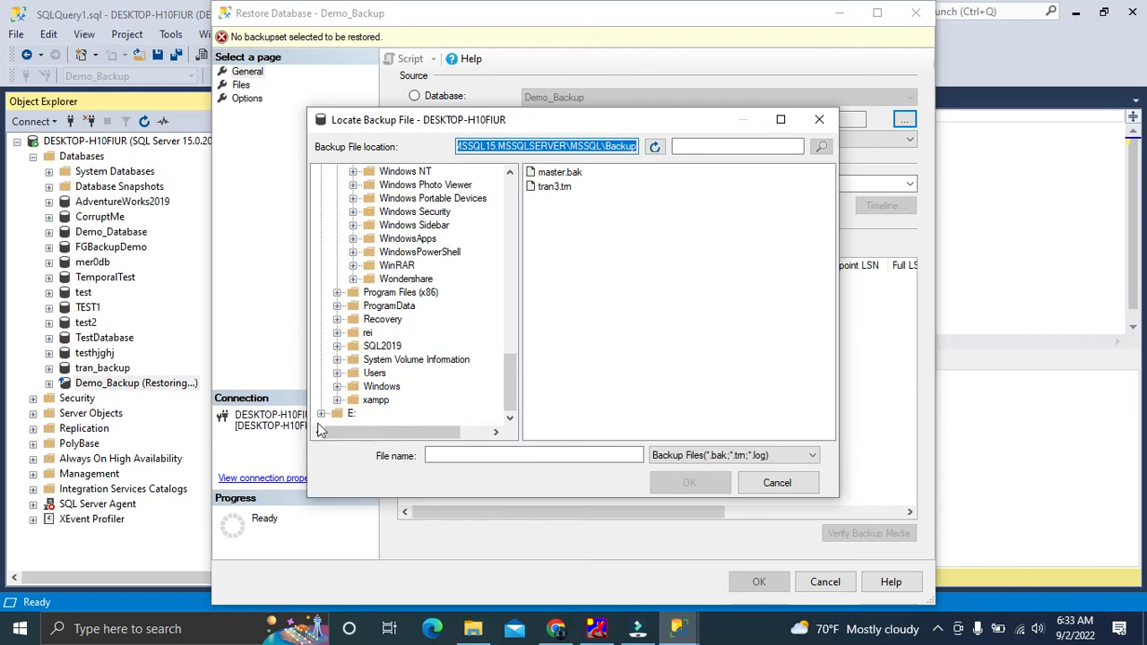
pyautogui.click(320, 413)
pyautogui.scroll(-4, 402, 363)
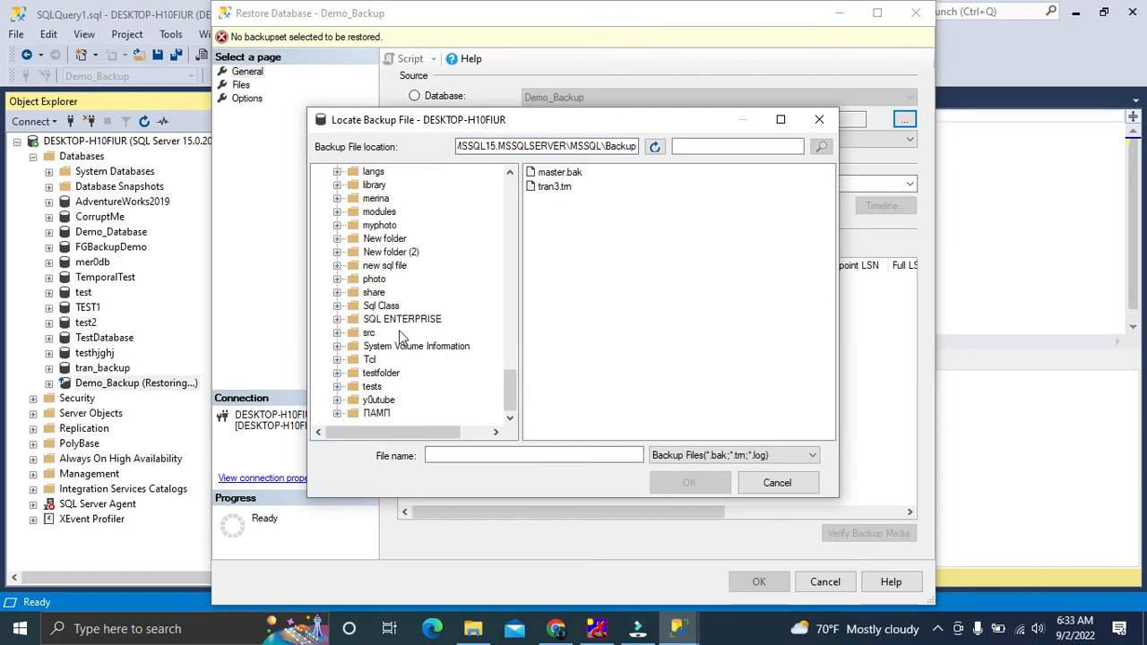
pyautogui.scroll(5, 399, 329)
pyautogui.click(393, 254)
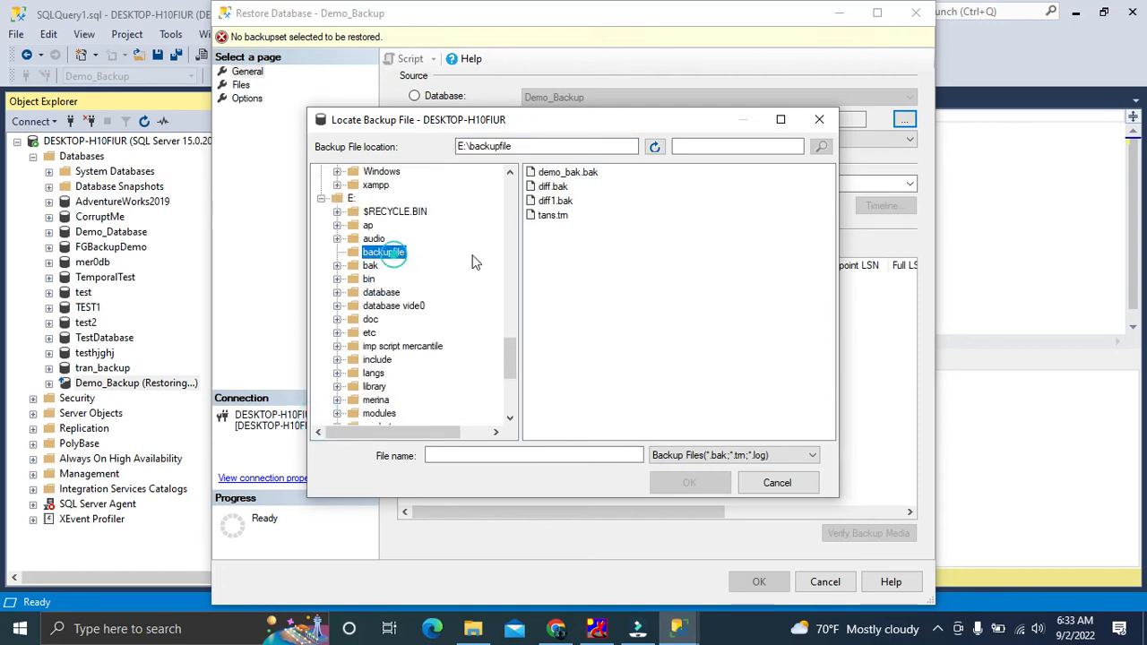
pyautogui.click(556, 201)
pyautogui.click(686, 483)
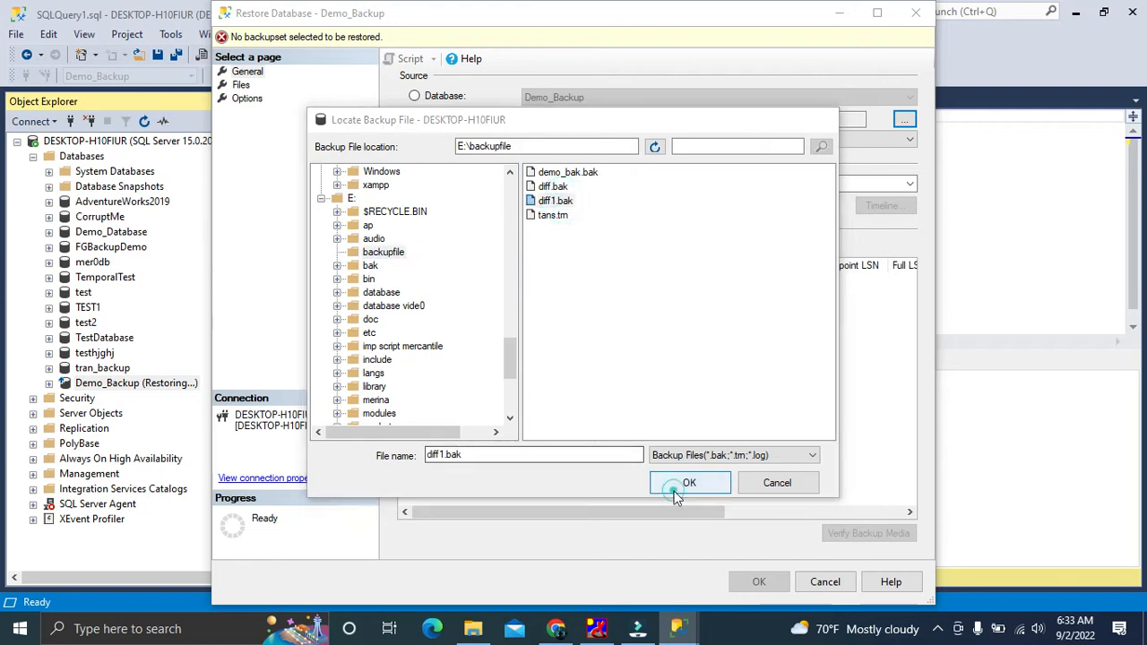
pyautogui.click(588, 433)
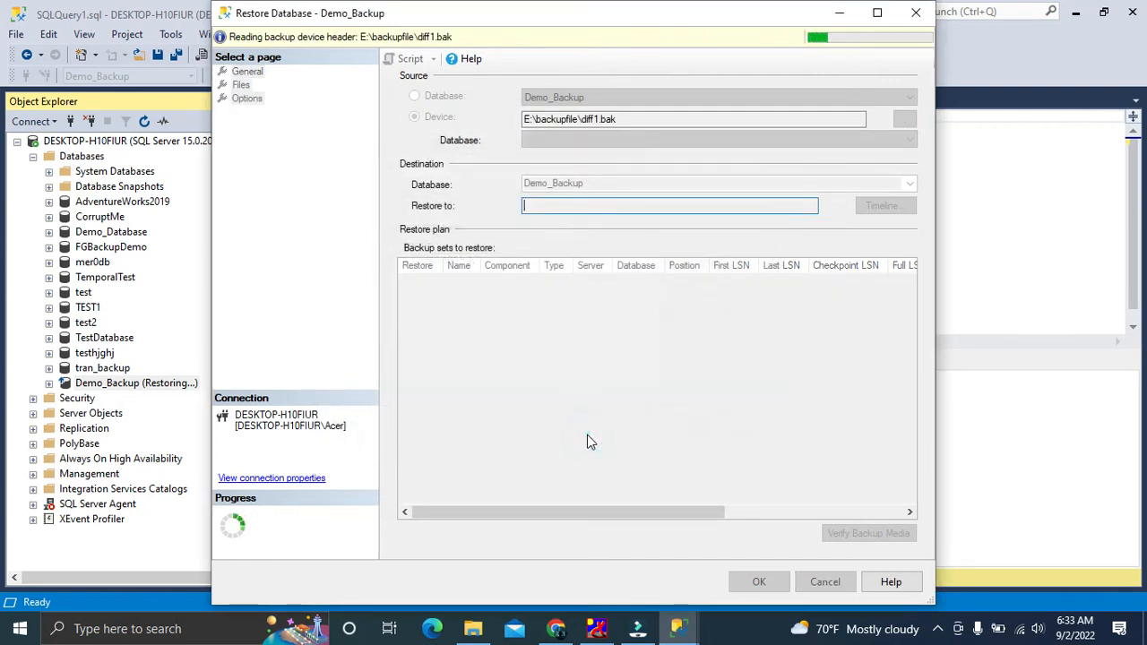
pyautogui.click(751, 582)
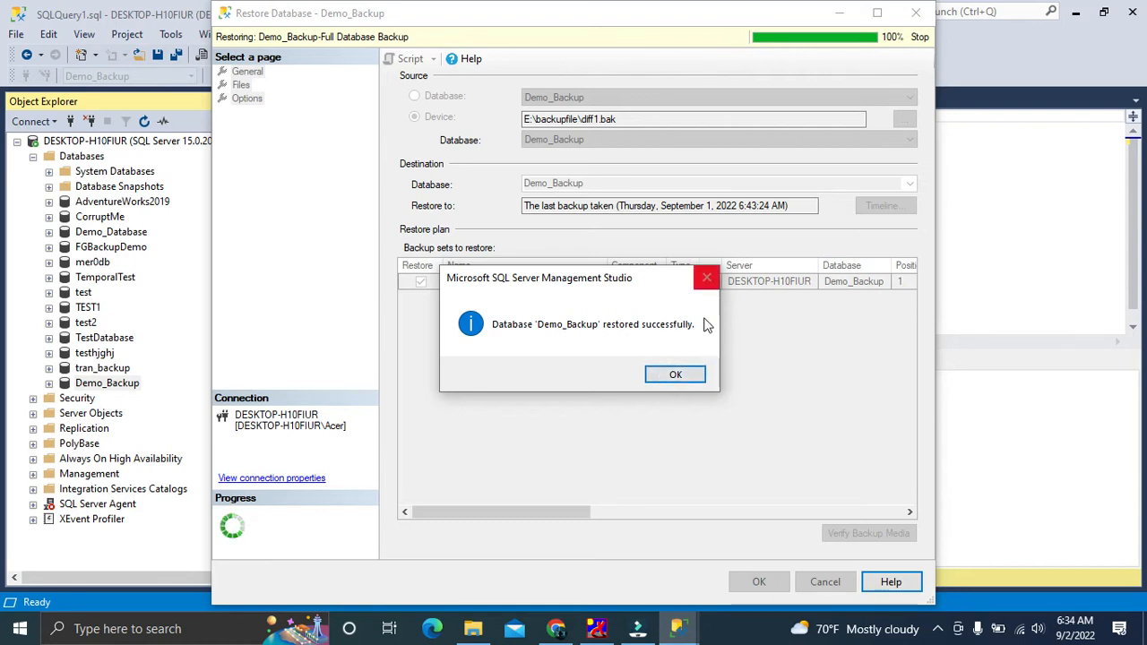
pyautogui.click(675, 374)
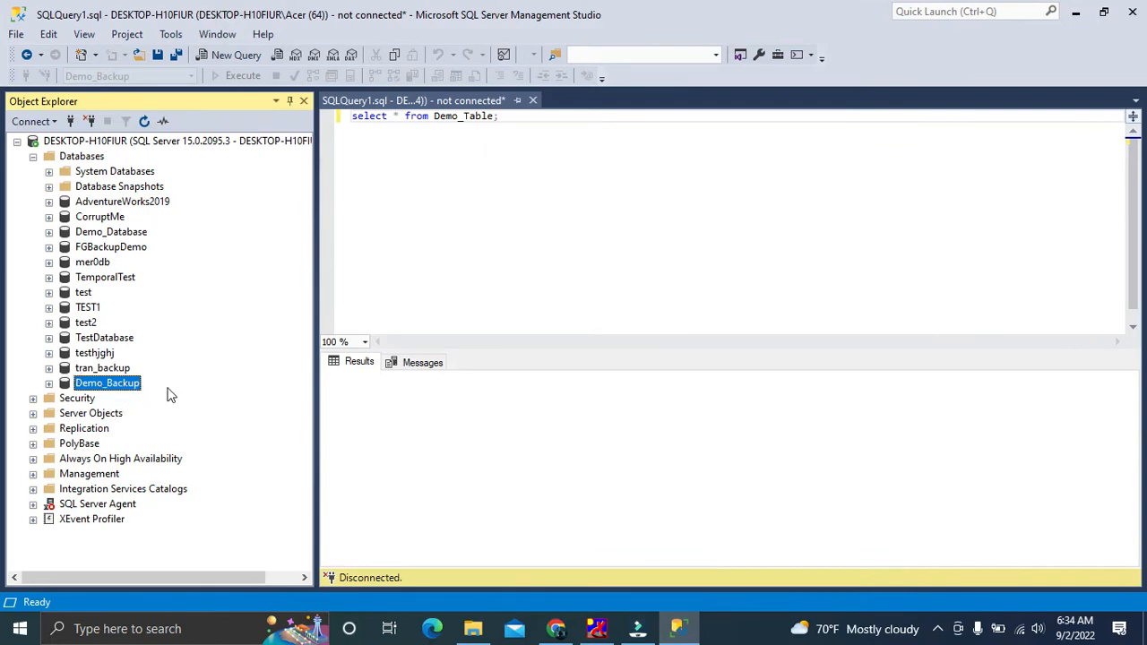
# Review the backup files in File Explorer, and run the Demo_Table select query to check the restored data
pyautogui.click(472, 630)
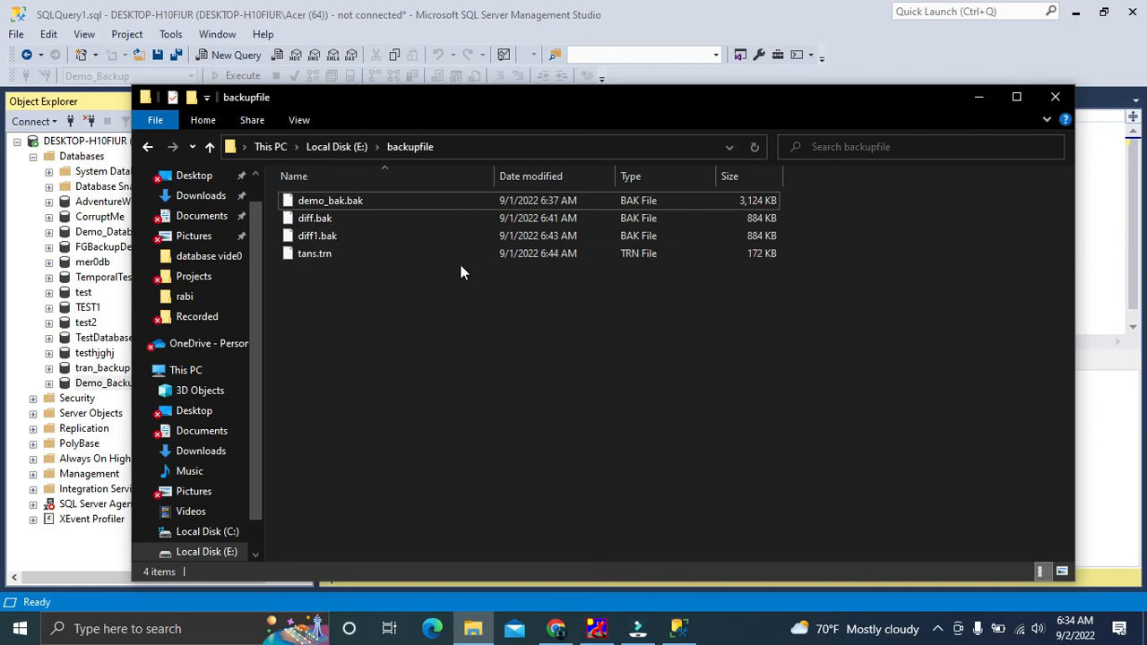
pyautogui.click(977, 101)
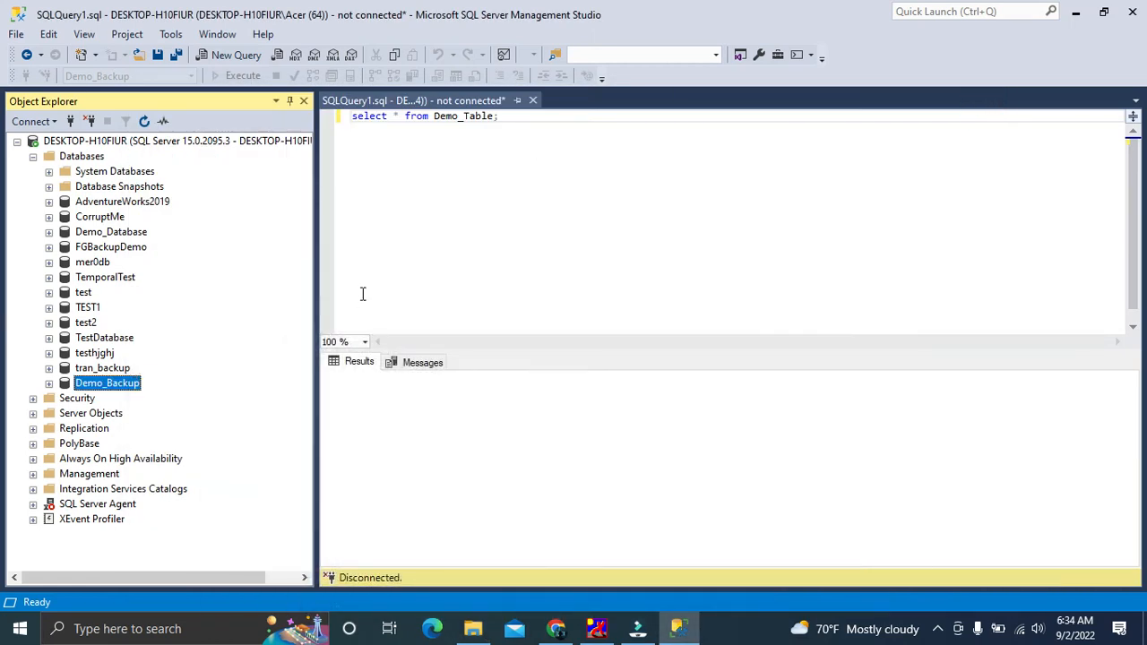
pyautogui.click(524, 228)
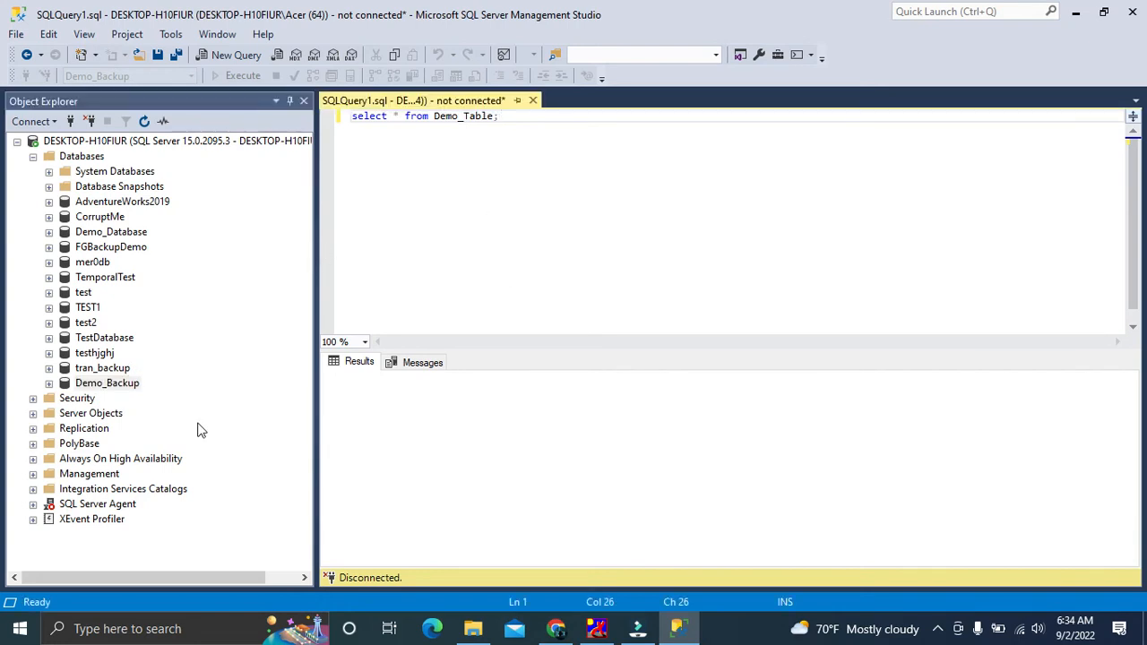
pyautogui.click(114, 385)
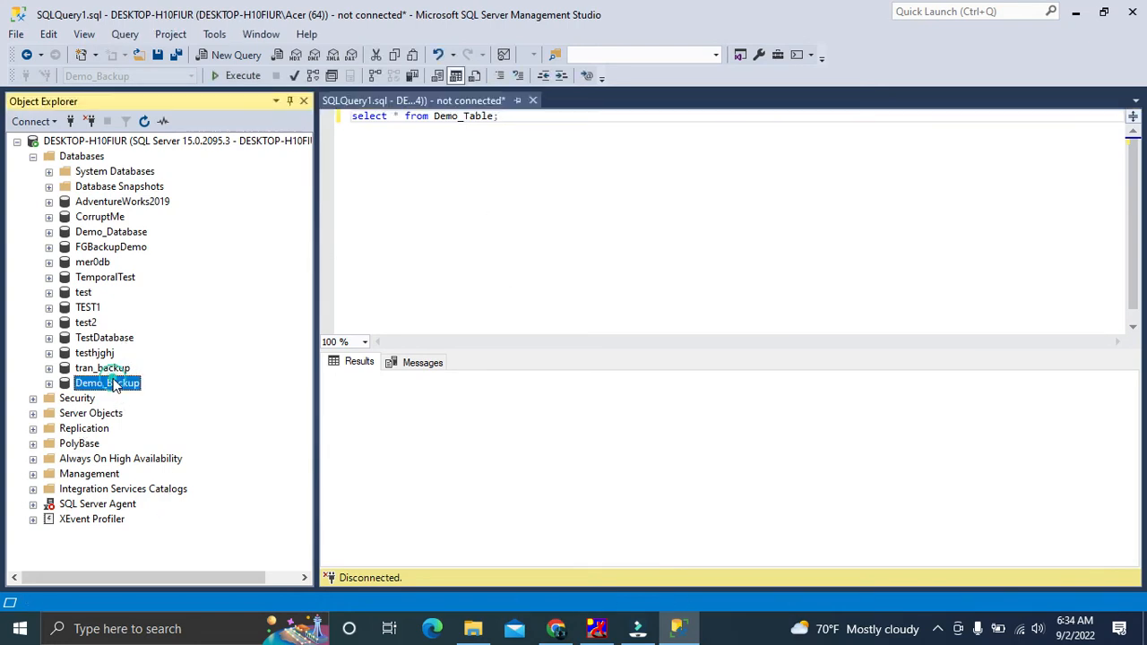
pyautogui.click(529, 213)
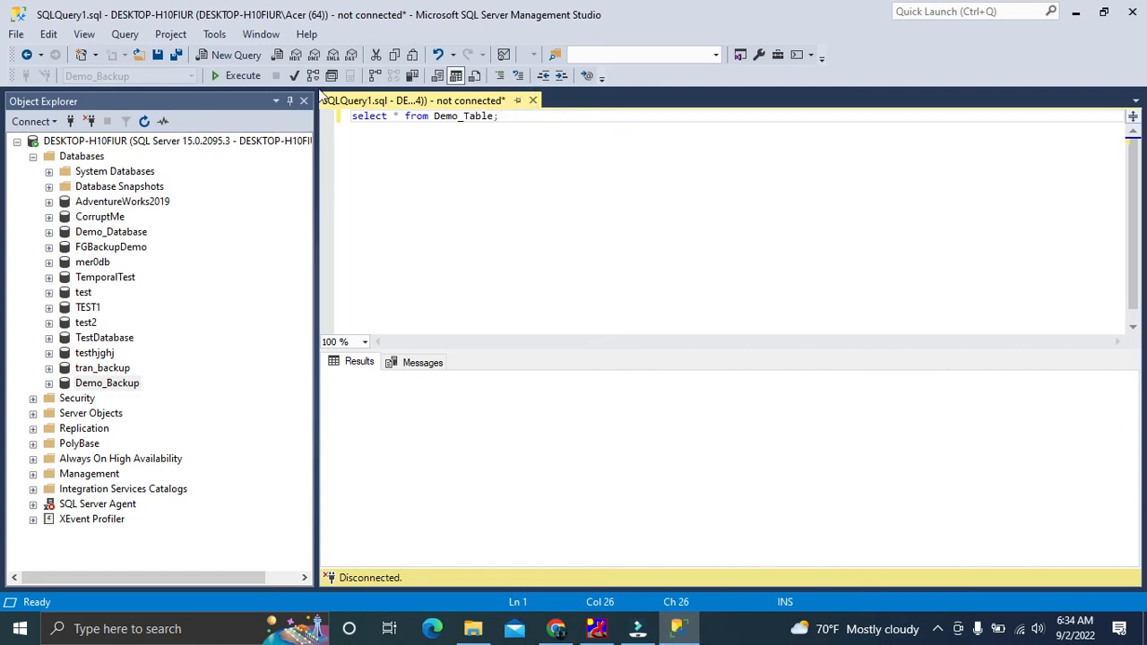
pyautogui.press('F5')
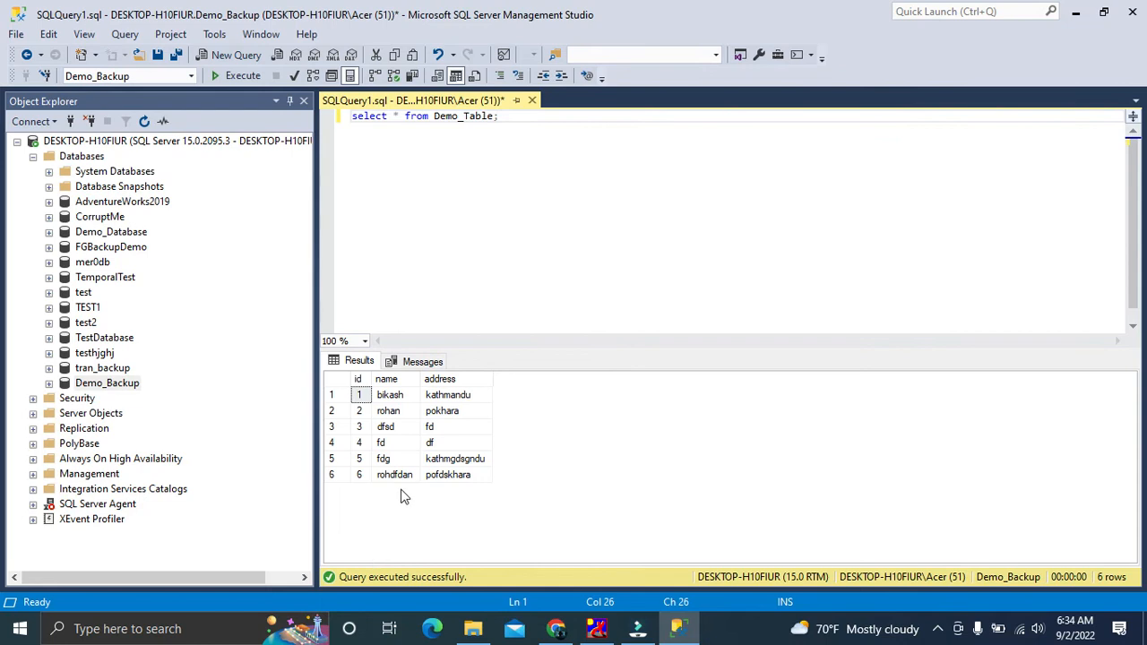
pyautogui.click(105, 384)
pyautogui.click(105, 384)
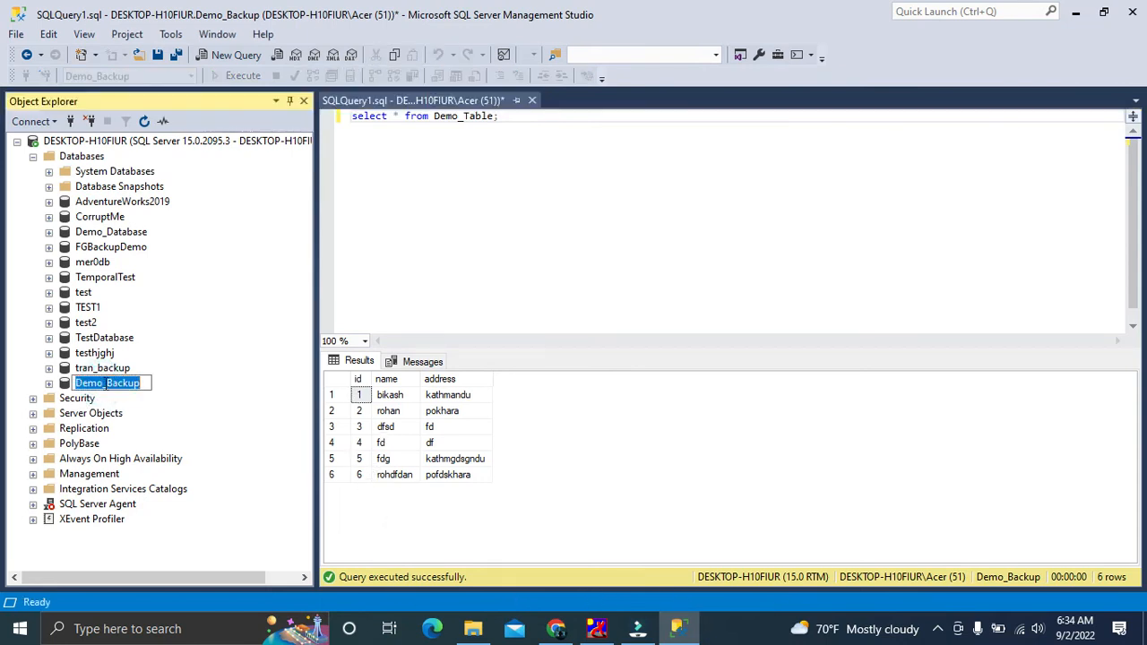
pyautogui.click(440, 267)
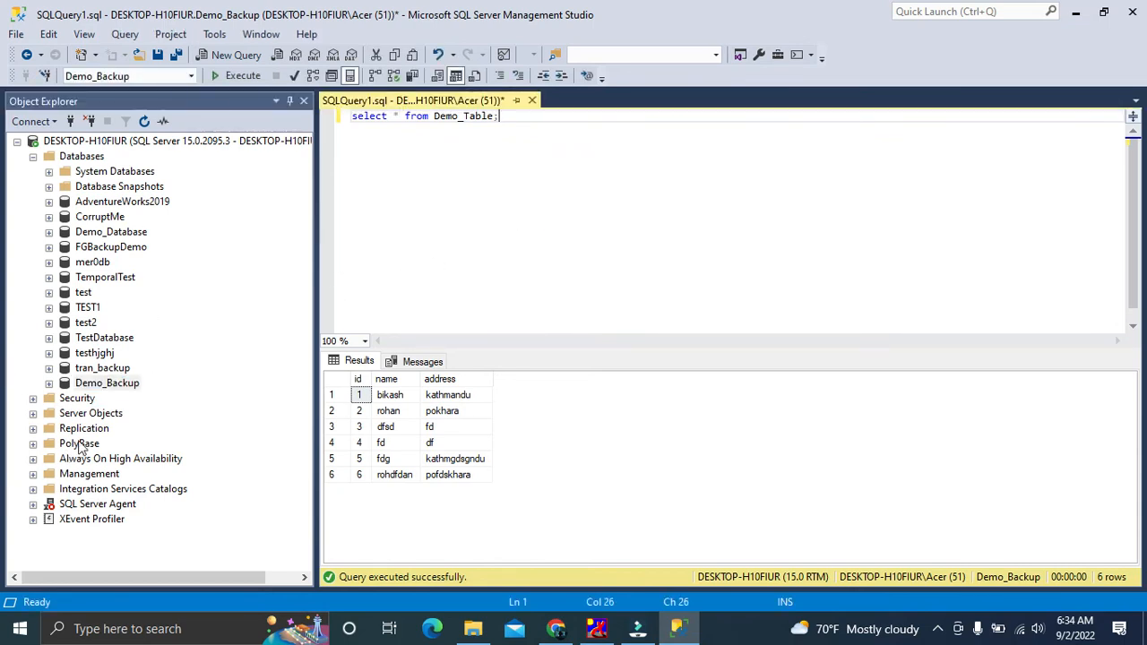
pyautogui.click(124, 385)
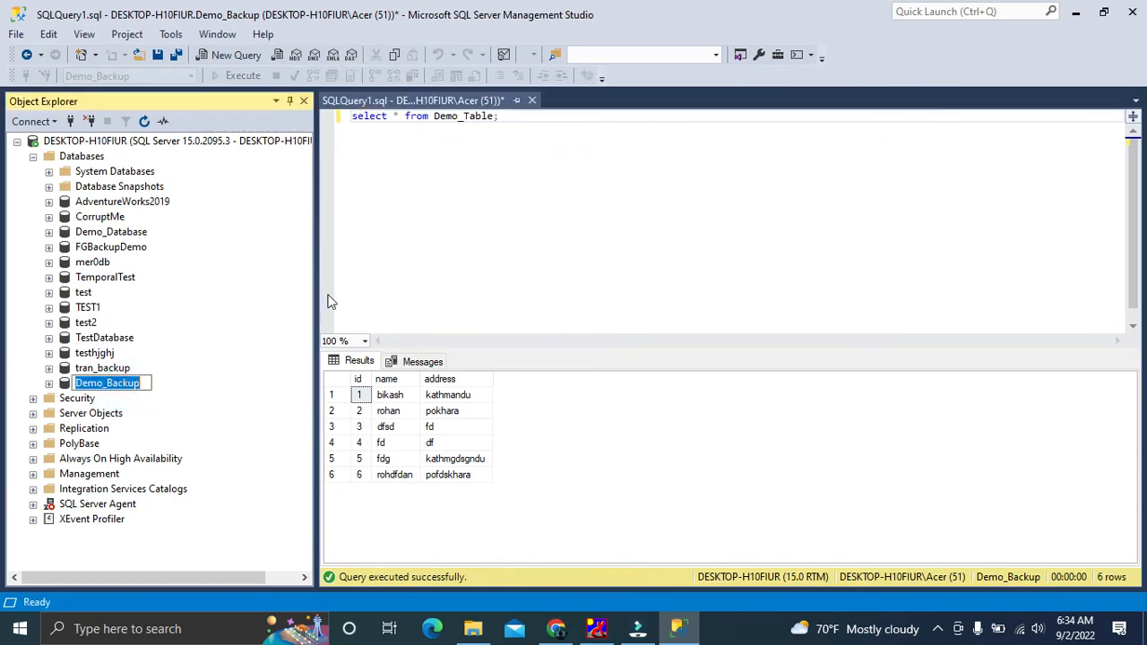
pyautogui.click(420, 205)
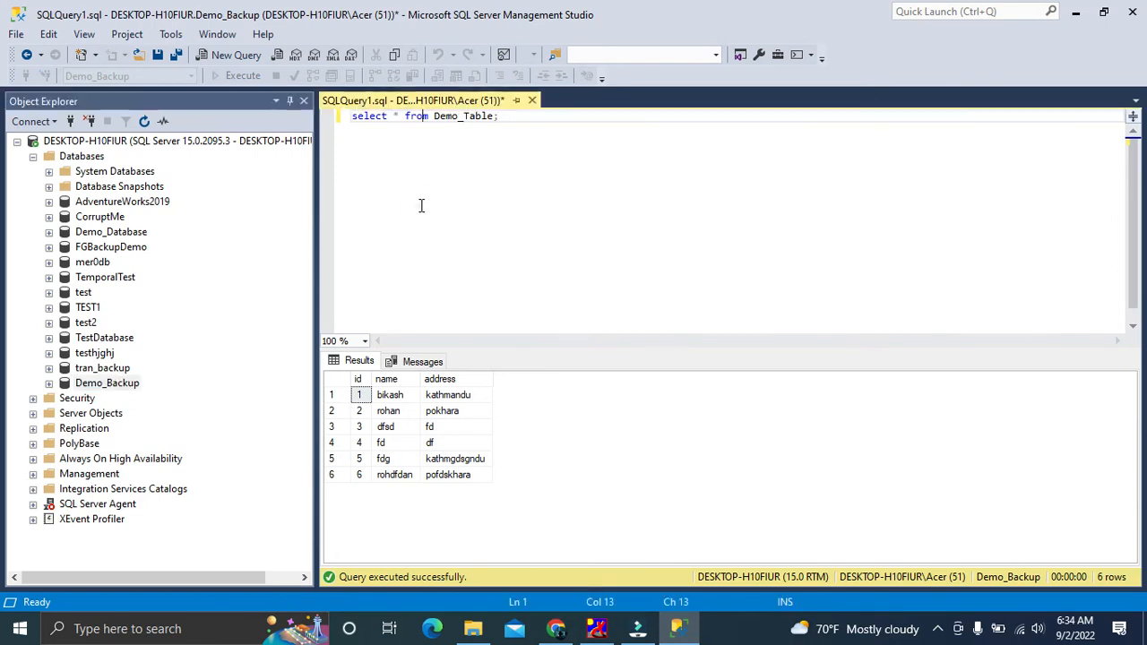
pyautogui.click(118, 385)
pyautogui.moveTo(507, 132); pyautogui.dragTo(321, 131)
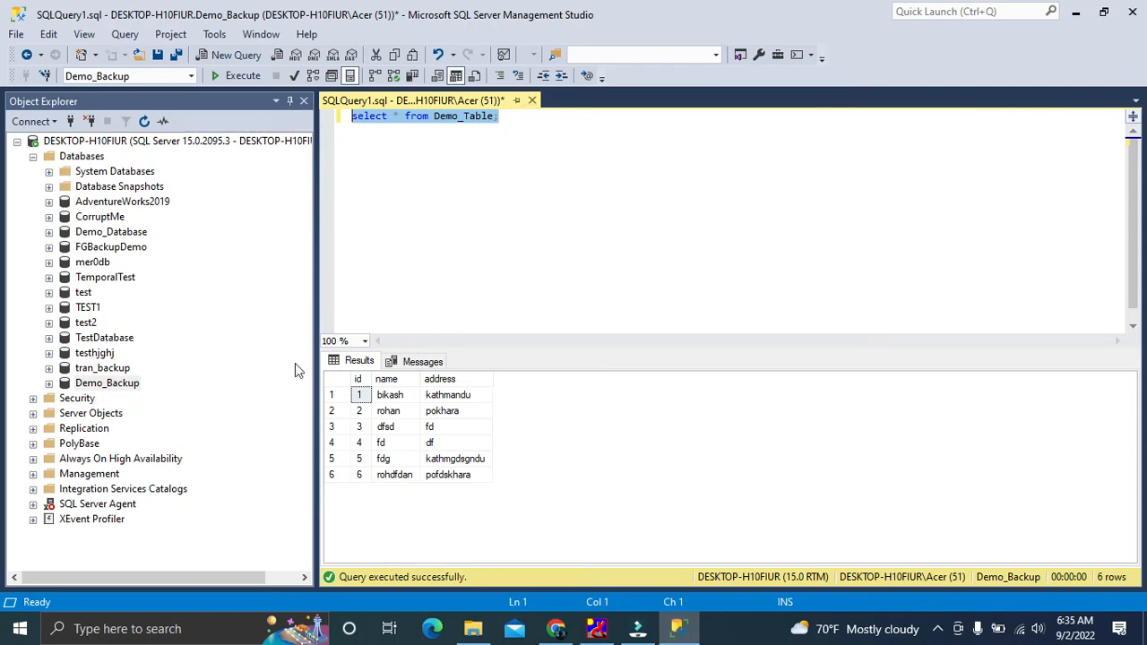
pyautogui.click(361, 281)
# Delete the Demo_Backup database, including its backup and restore history, and close its existing connections
pyautogui.click(123, 386)
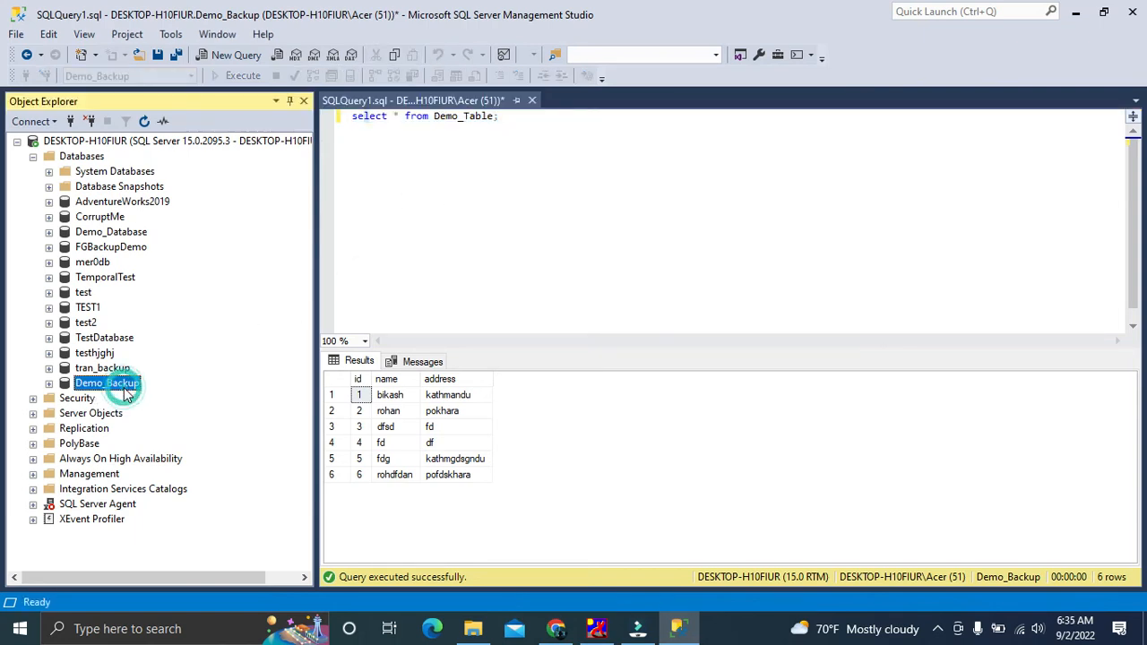
pyautogui.rightClick(126, 387)
pyautogui.click(179, 418)
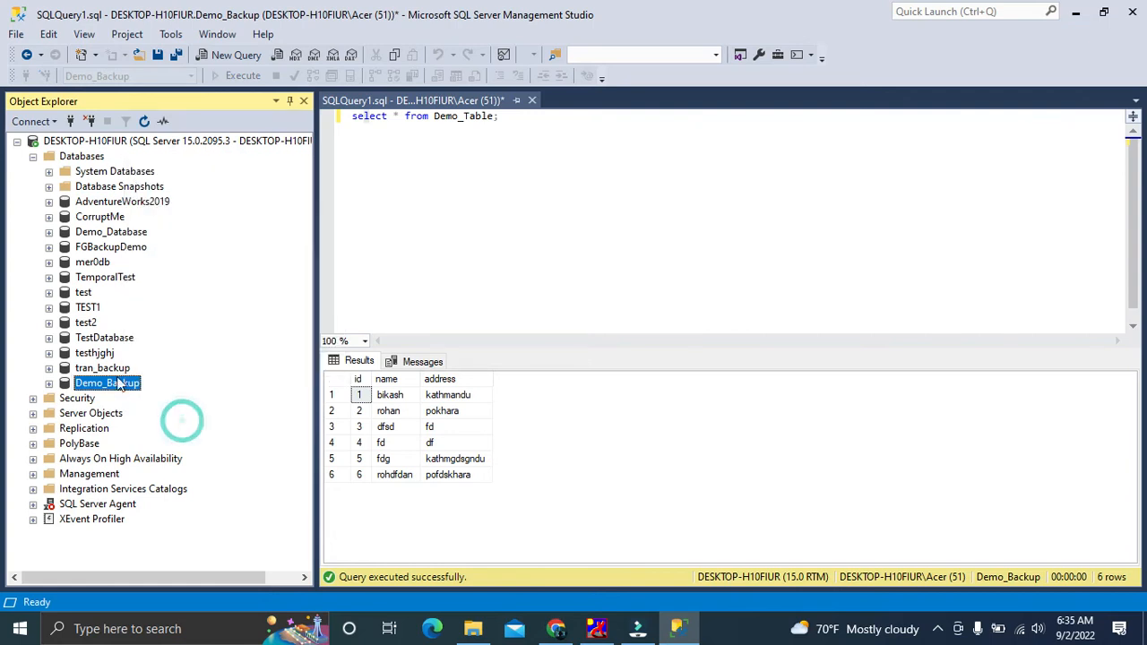
pyautogui.rightClick(121, 381)
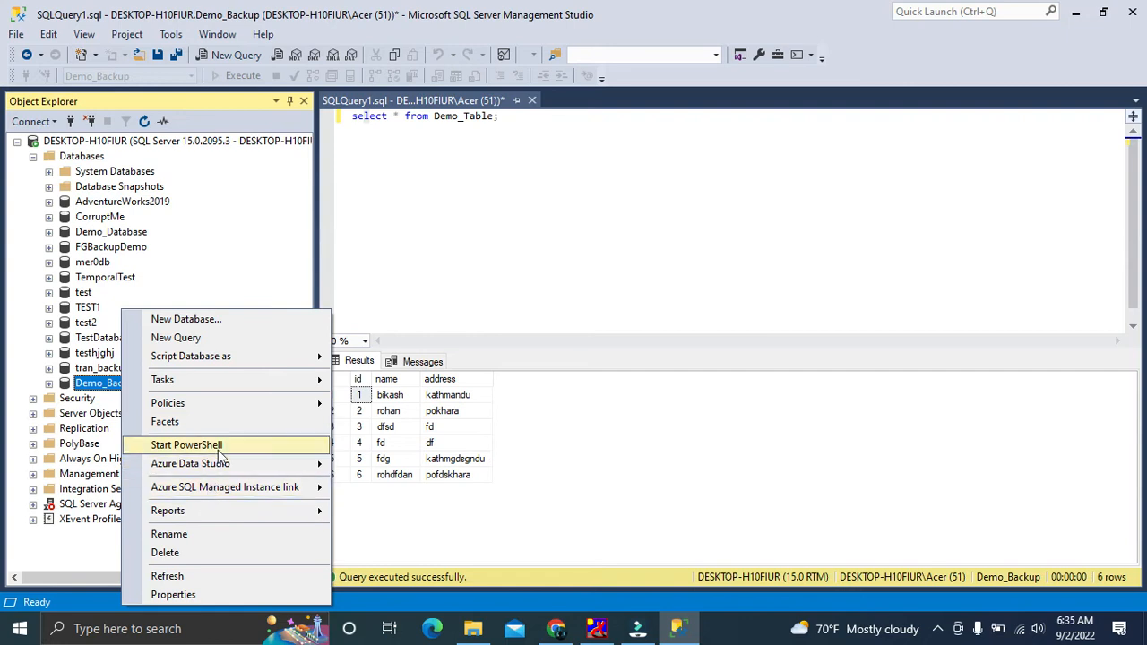
pyautogui.click(214, 553)
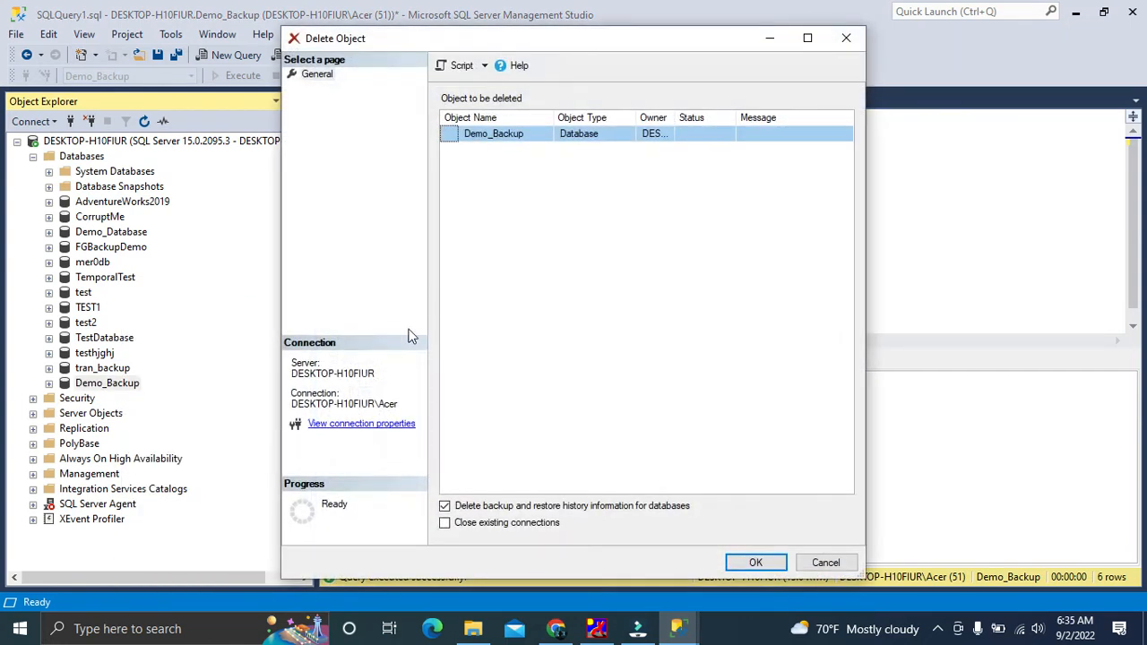
pyautogui.click(445, 523)
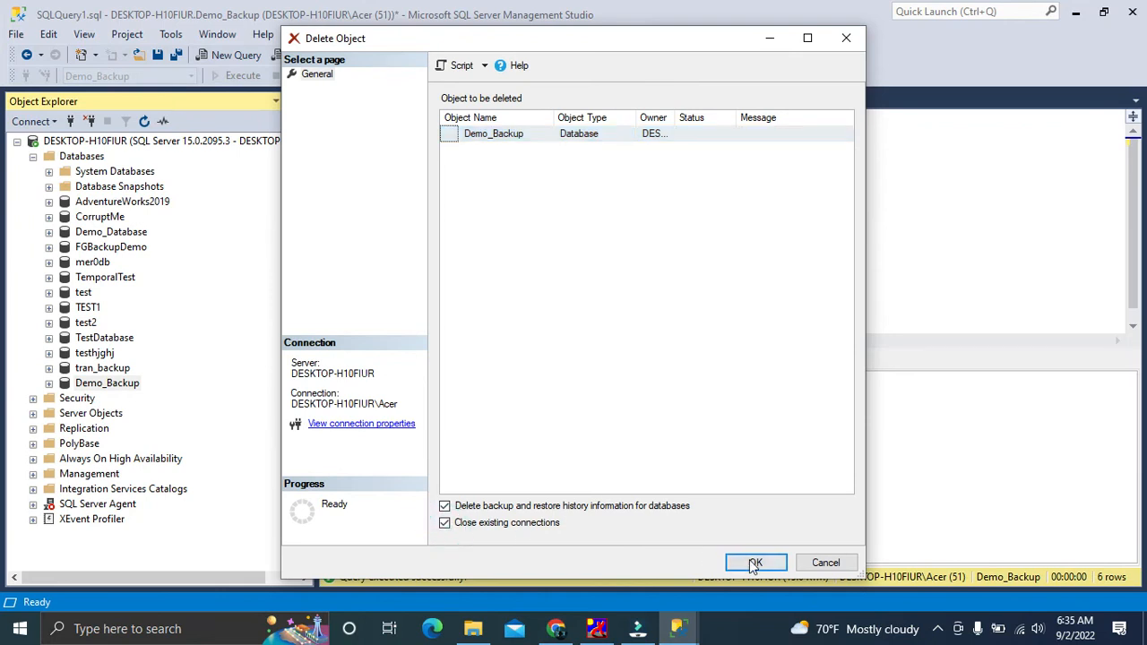
pyautogui.click(756, 562)
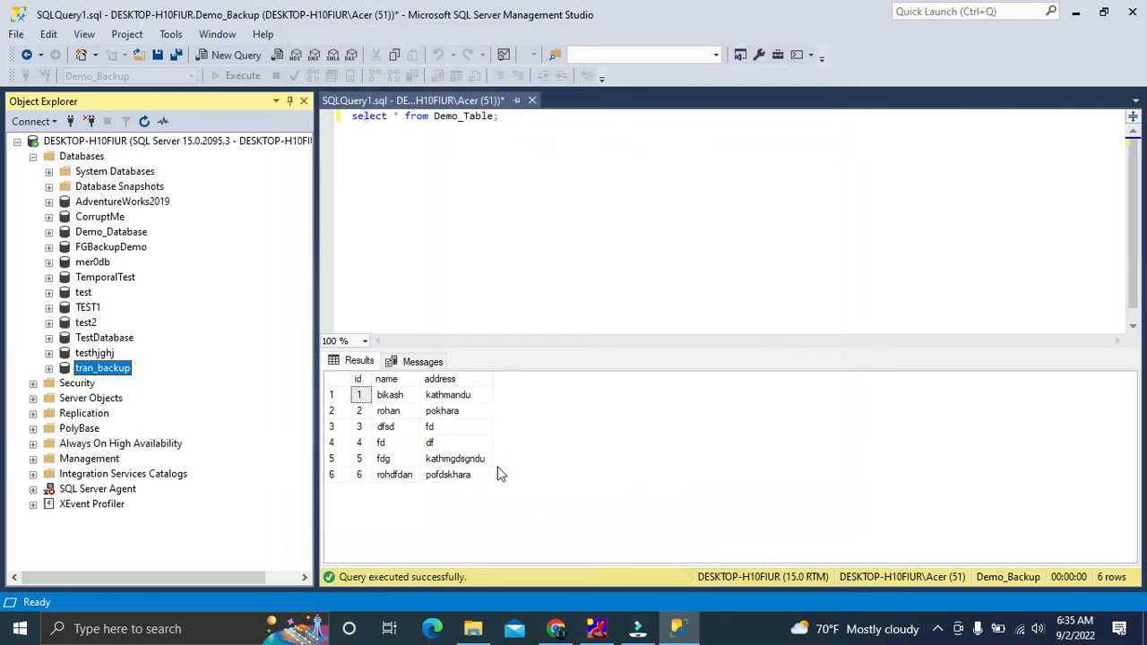
# Start a new database restore with Device as the source
pyautogui.rightClick(100, 160)
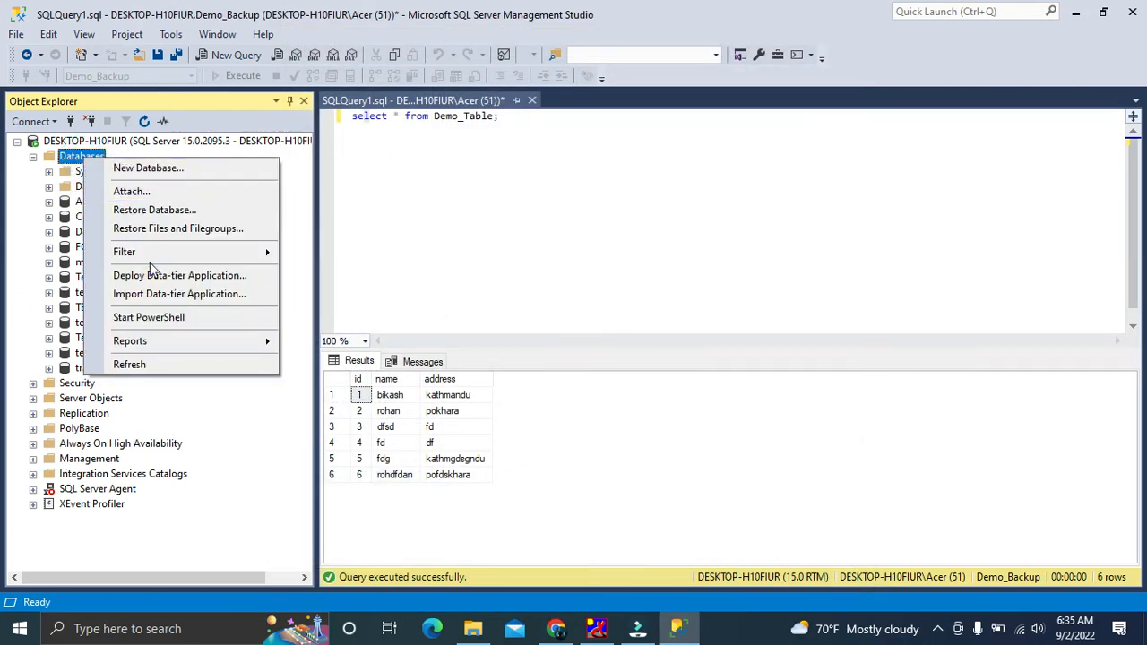
pyautogui.click(155, 212)
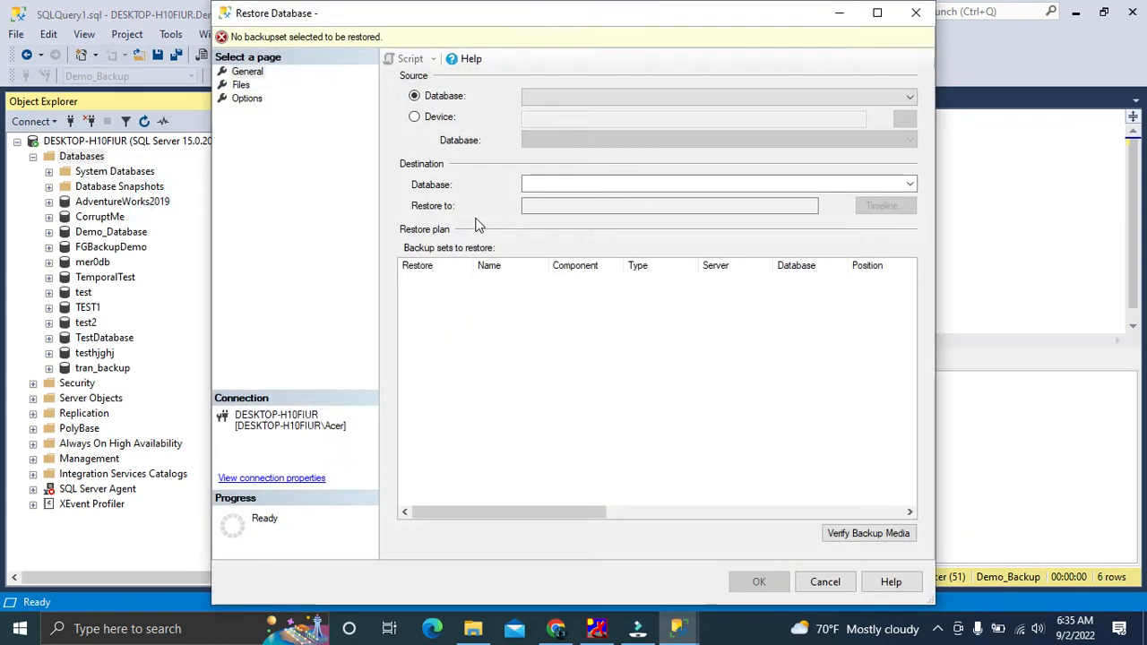
pyautogui.click(414, 117)
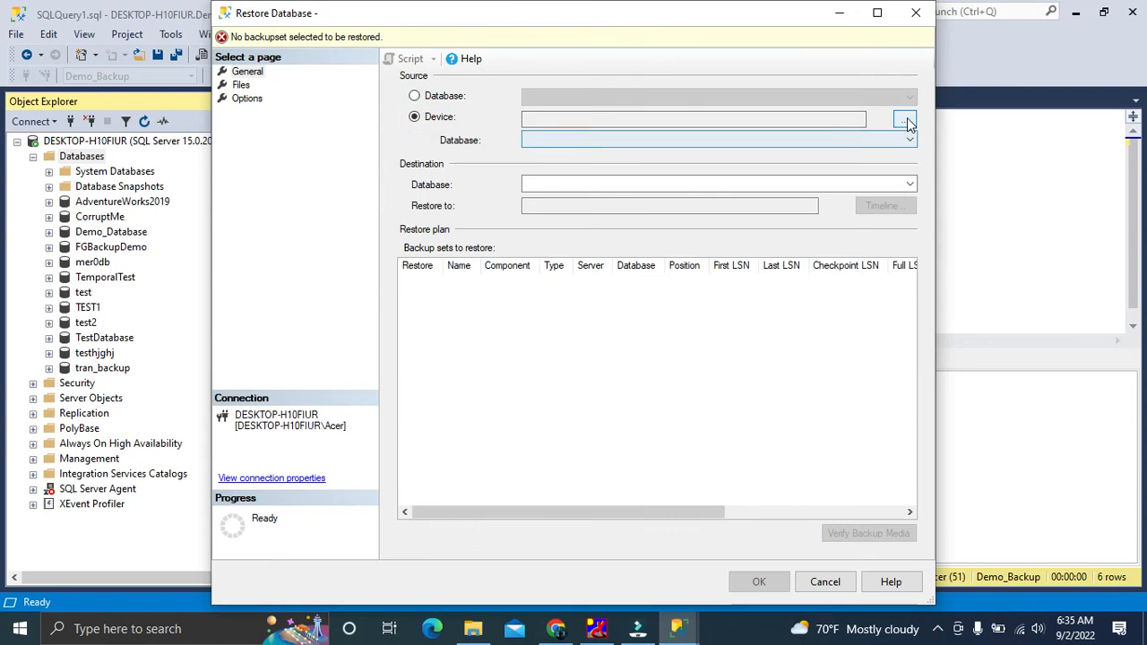
# Add the full backup demo_bak.bak from E:\backupfile as the backup device
pyautogui.click(905, 119)
pyautogui.click(707, 262)
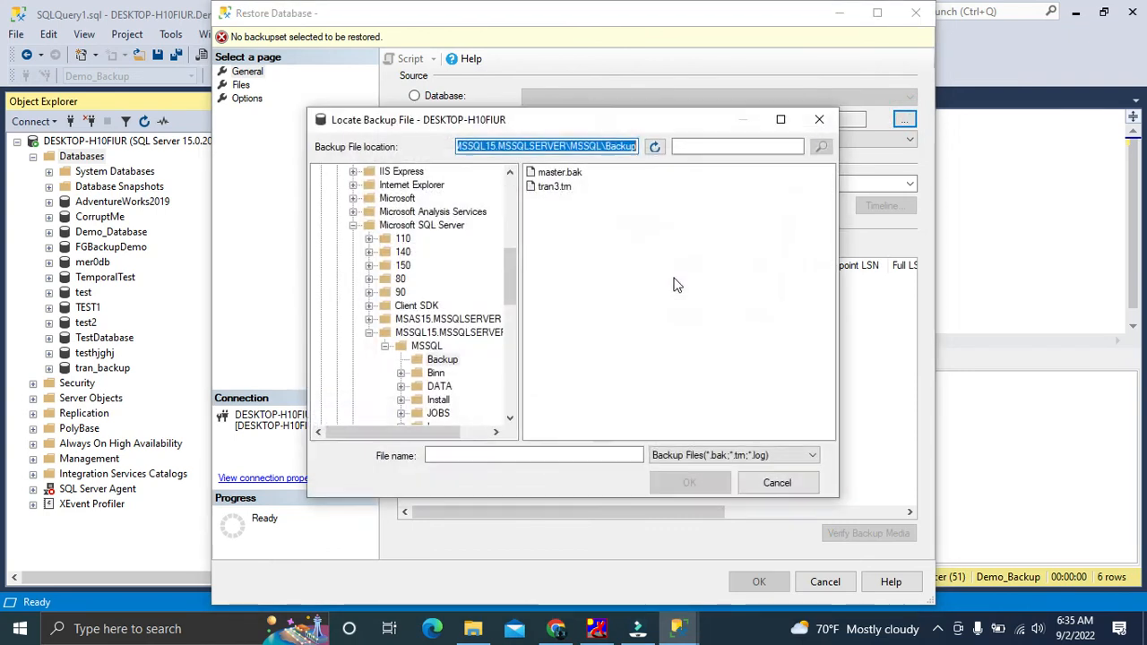
pyautogui.scroll(-5, 439, 348)
pyautogui.scroll(-5, 434, 356)
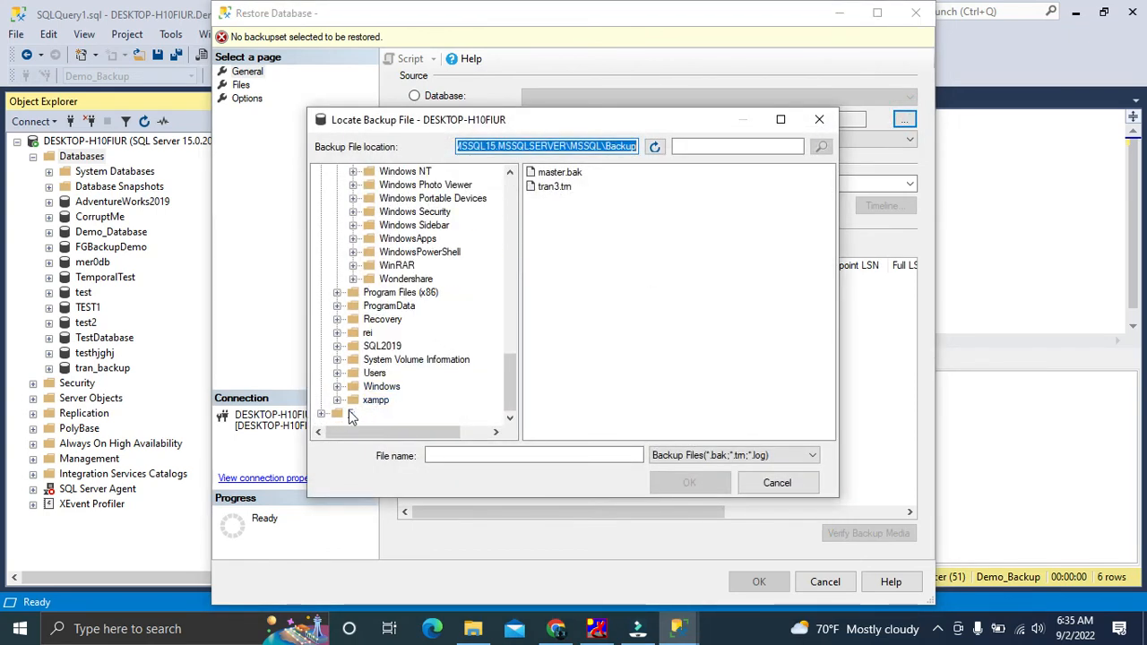
pyautogui.click(322, 414)
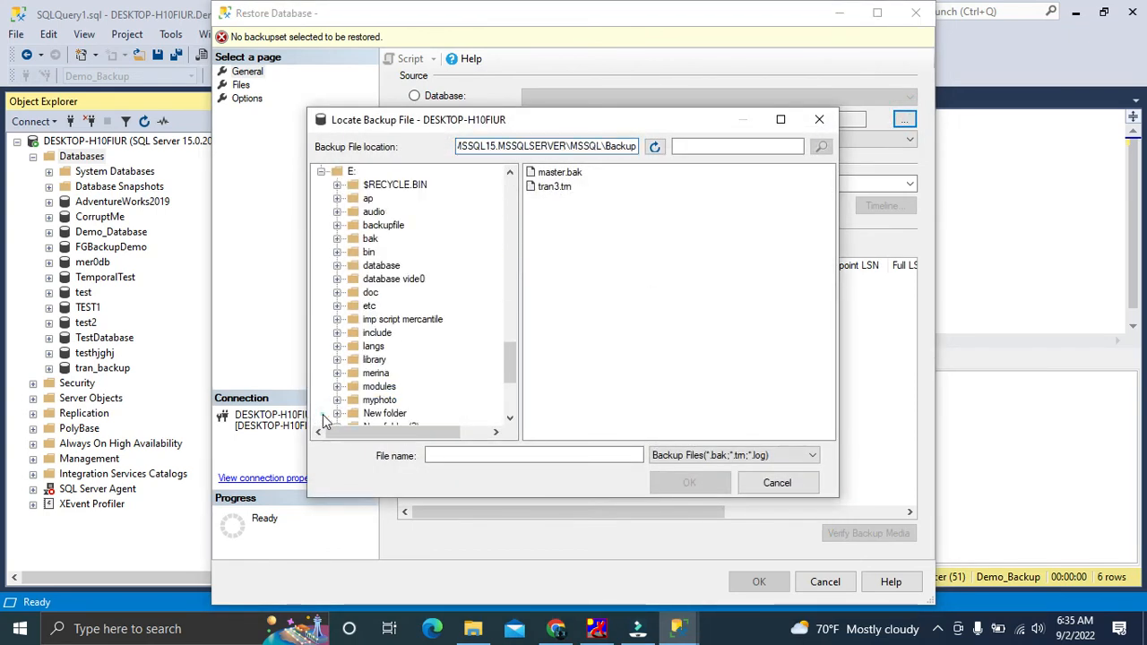
pyautogui.click(382, 226)
pyautogui.click(567, 173)
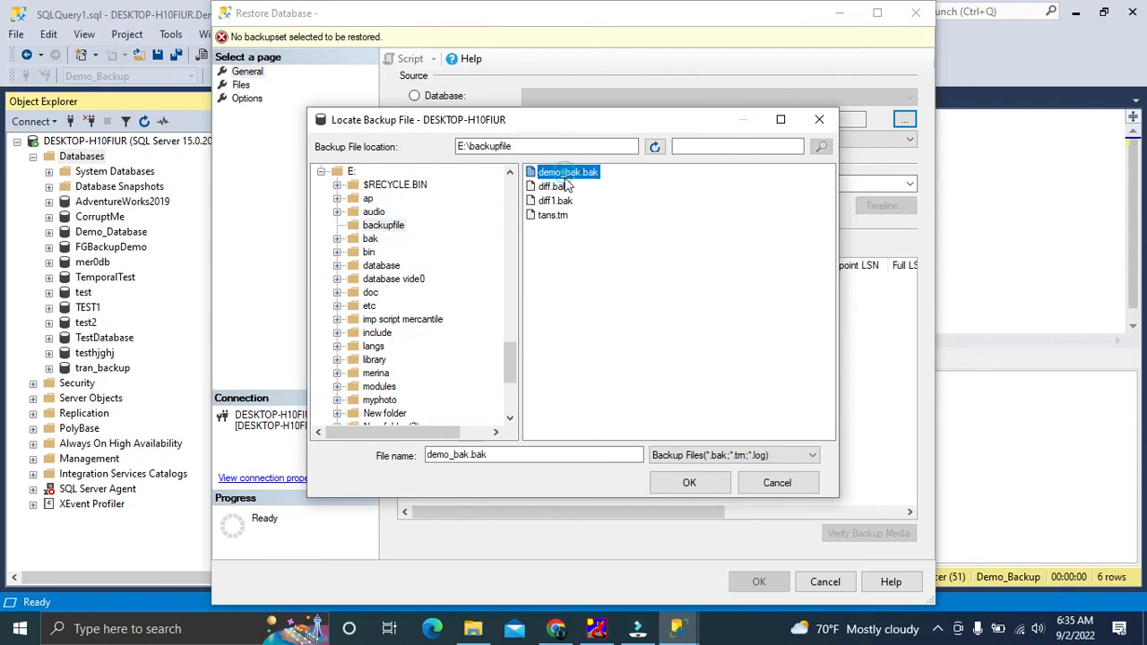
pyautogui.click(688, 484)
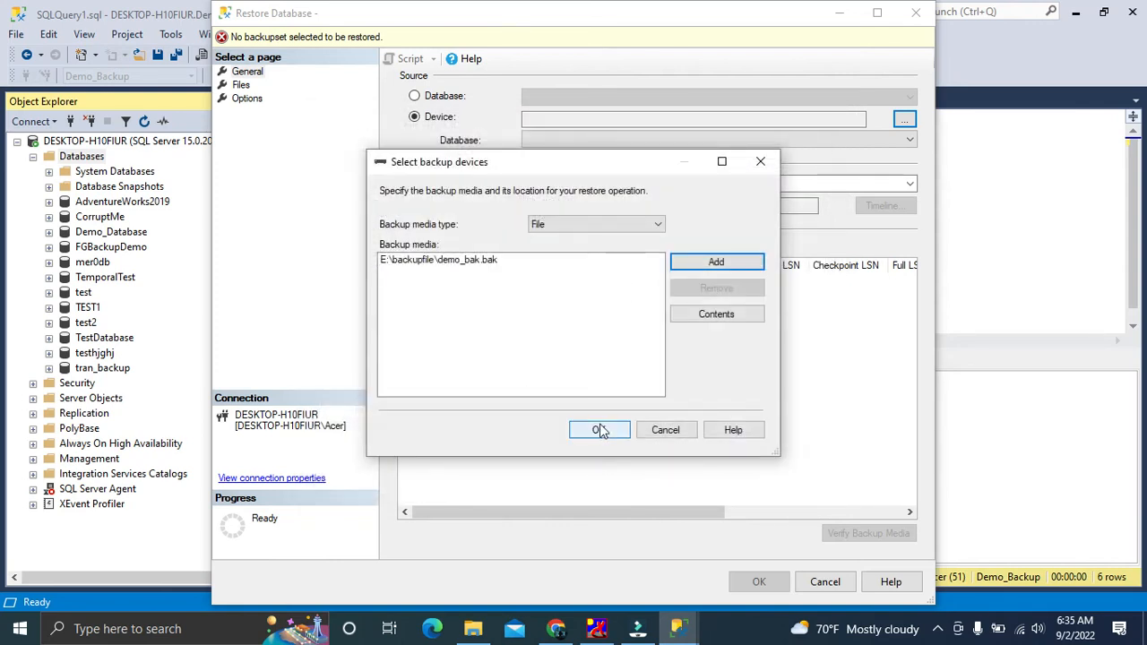
pyautogui.click(600, 431)
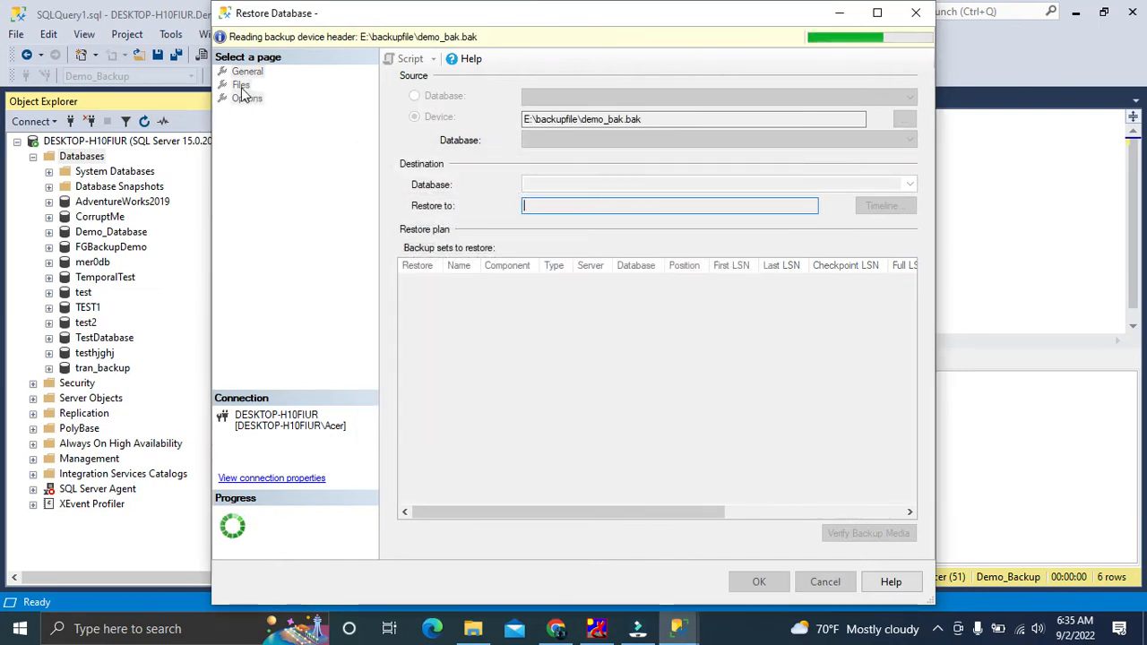
# Set the recovery state to RESTORE WITH NORECOVERY and run the full restore of Demo_Backup
pyautogui.click(247, 97)
pyautogui.click(563, 158)
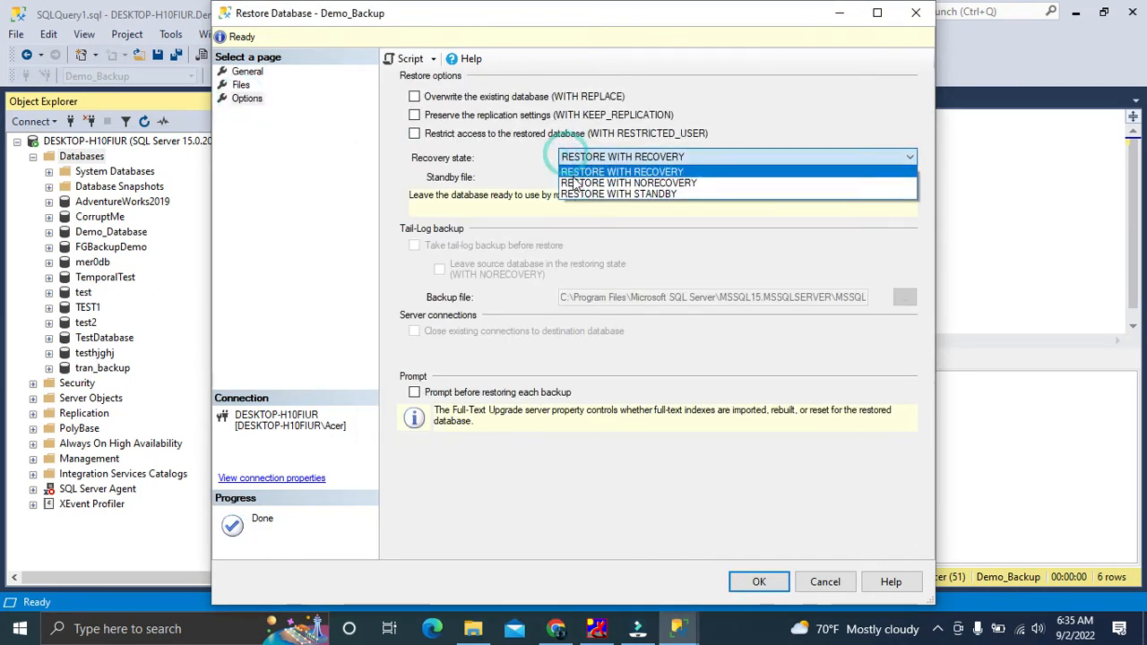
pyautogui.click(574, 184)
pyautogui.click(749, 581)
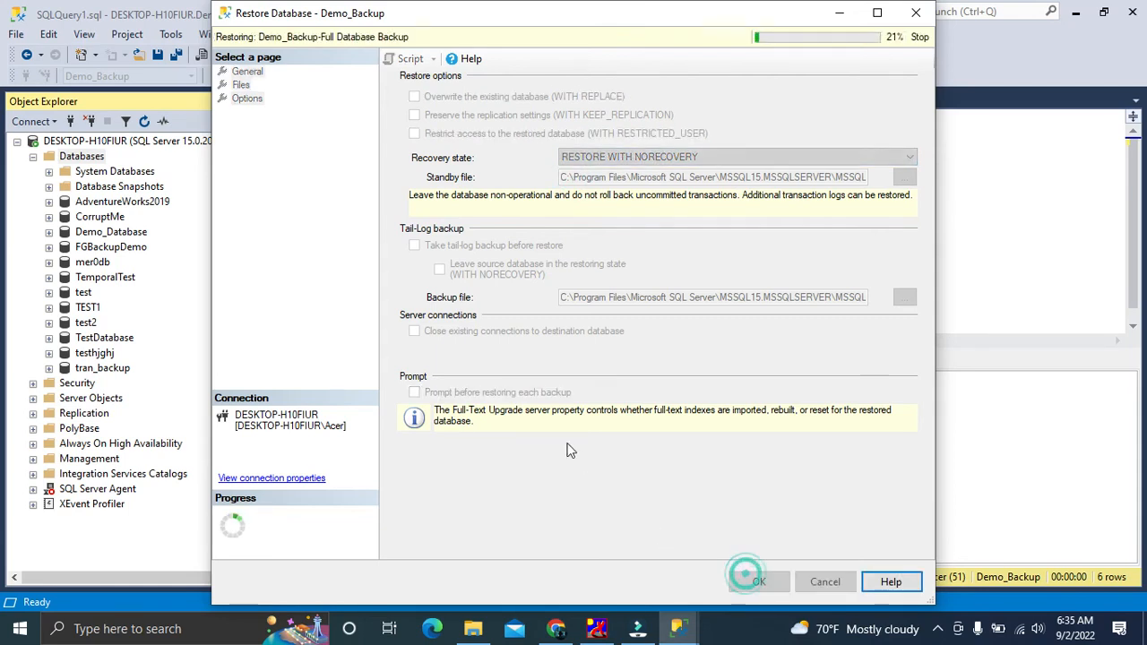
pyautogui.click(674, 373)
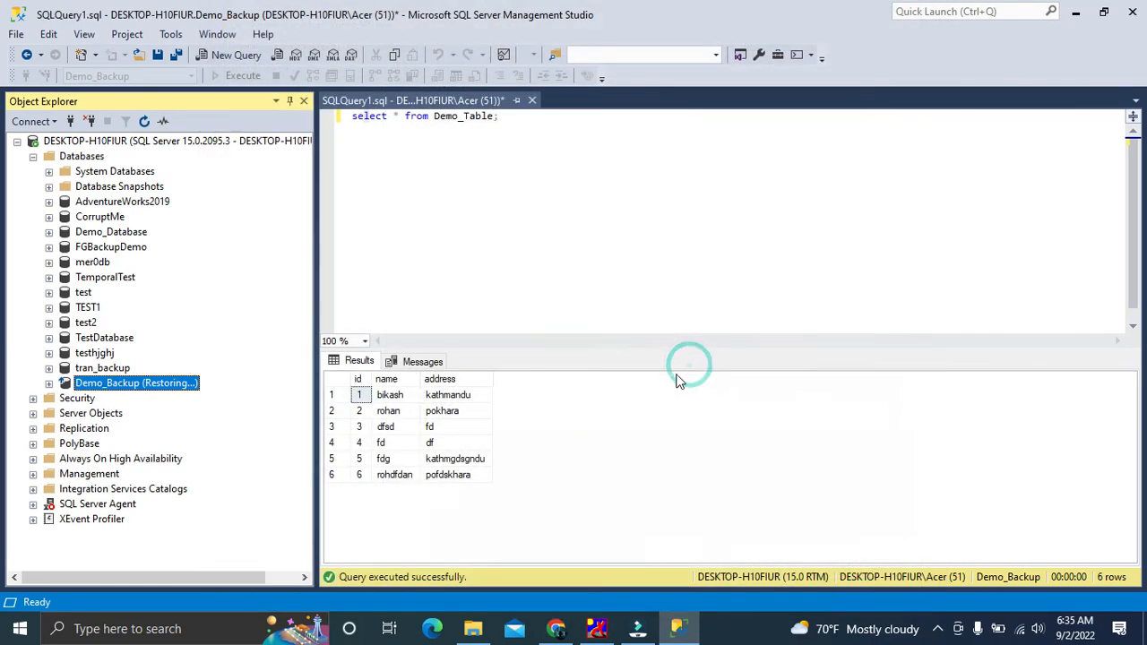
# Start a database restore for the restoring Demo_Backup database with Device as the source
pyautogui.rightClick(143, 384)
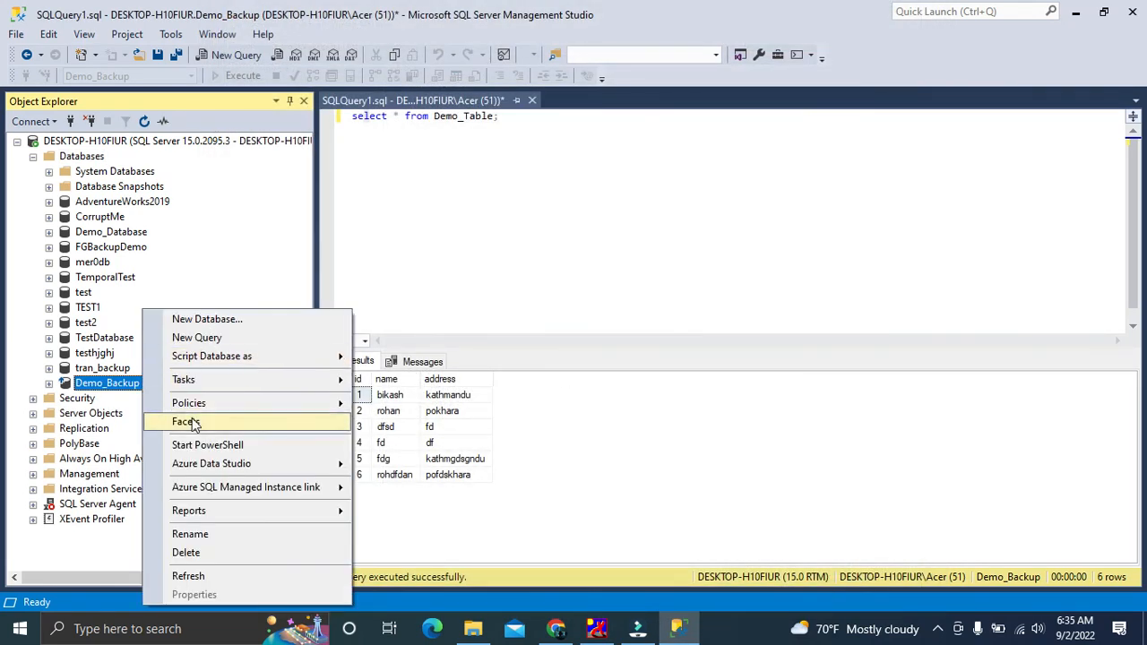
pyautogui.click(211, 380)
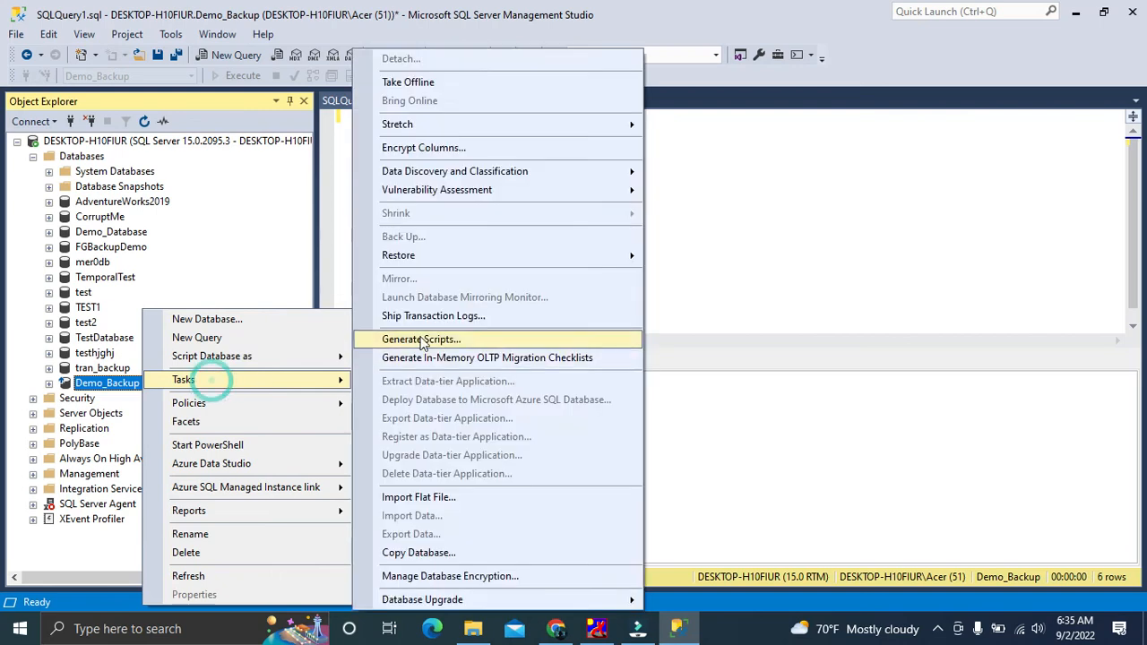
pyautogui.click(423, 252)
pyautogui.click(690, 258)
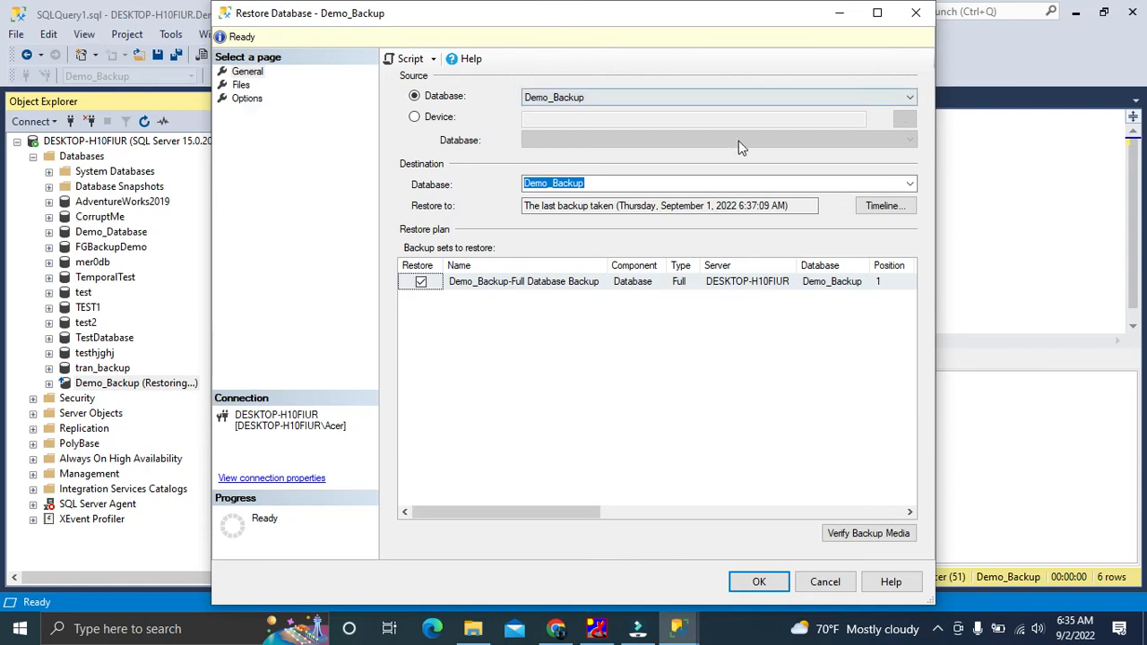
pyautogui.click(417, 117)
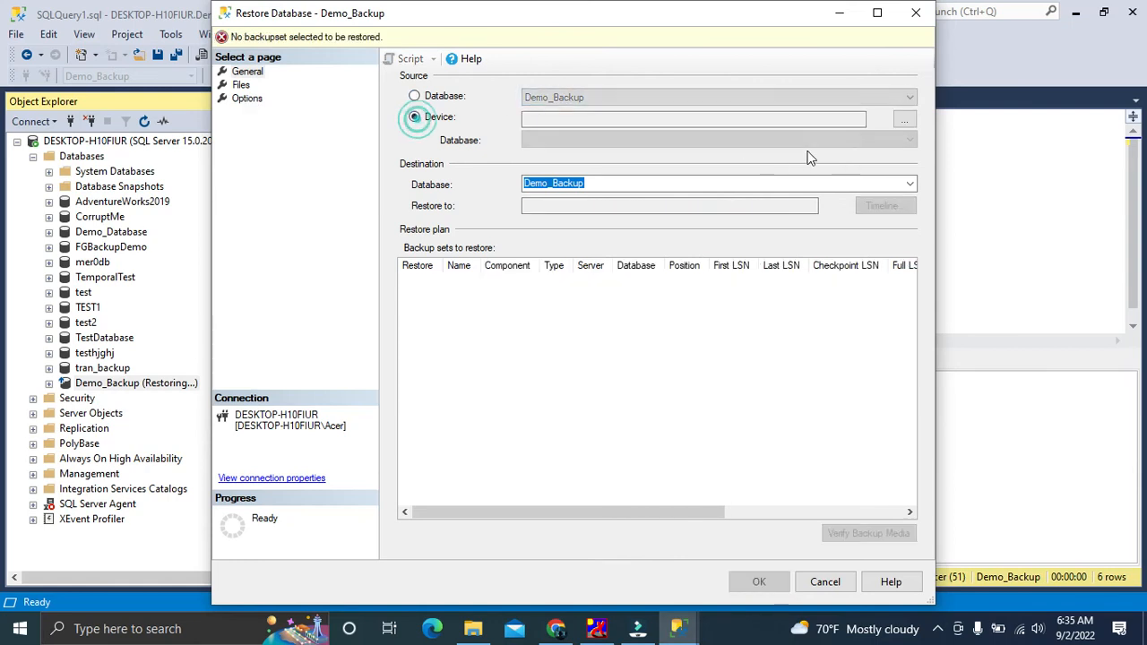
# Add the differential backup diff.bak from E:\backupfile as the backup device
pyautogui.click(904, 119)
pyautogui.click(734, 261)
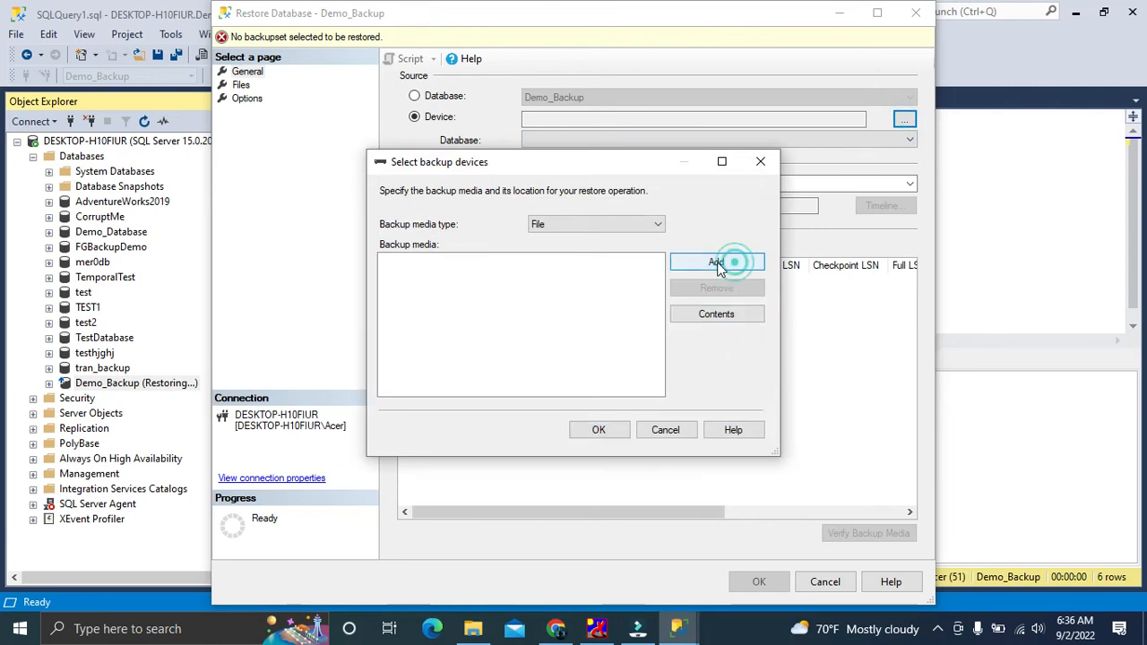
pyautogui.scroll(-15, 477, 256)
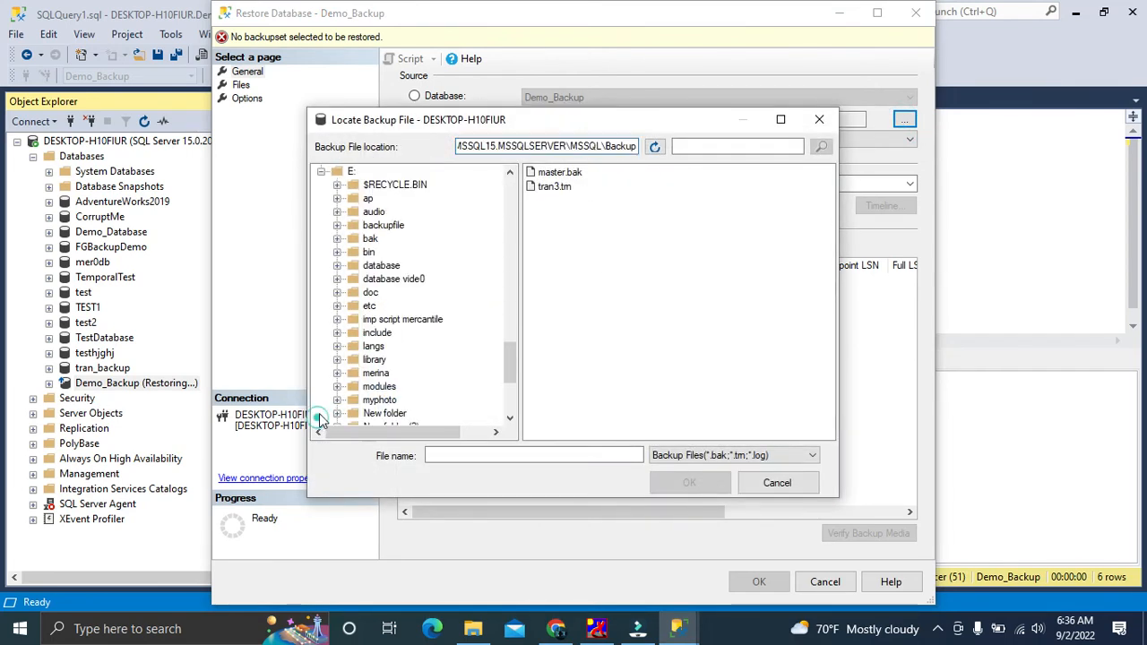
pyautogui.click(384, 225)
pyautogui.click(564, 187)
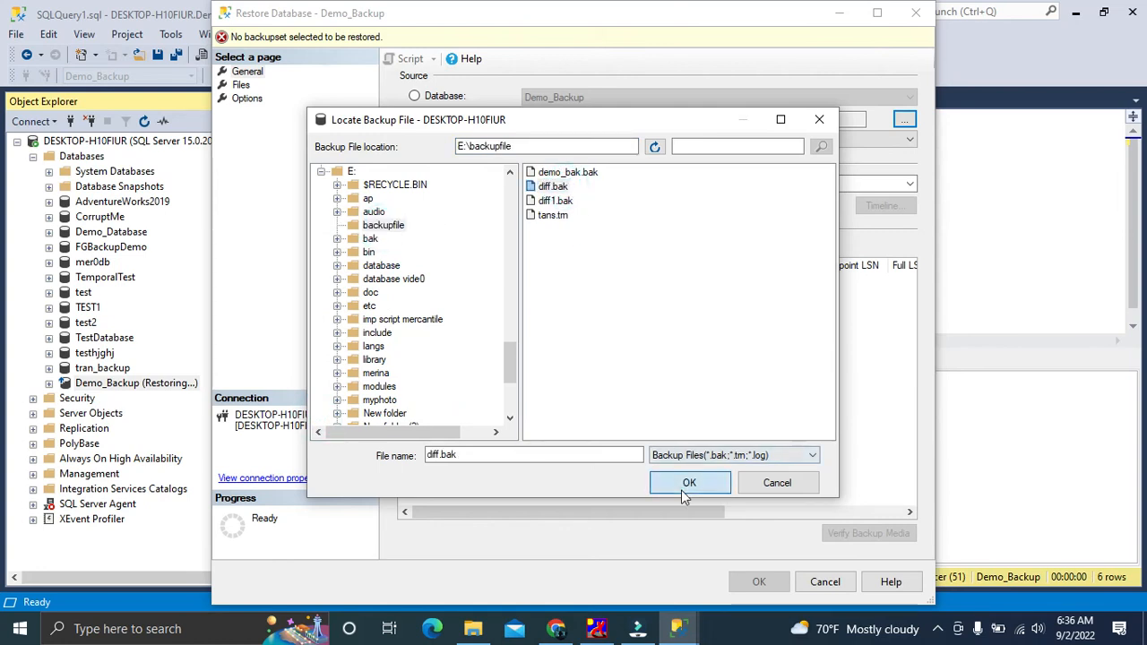
pyautogui.click(687, 482)
pyautogui.click(599, 430)
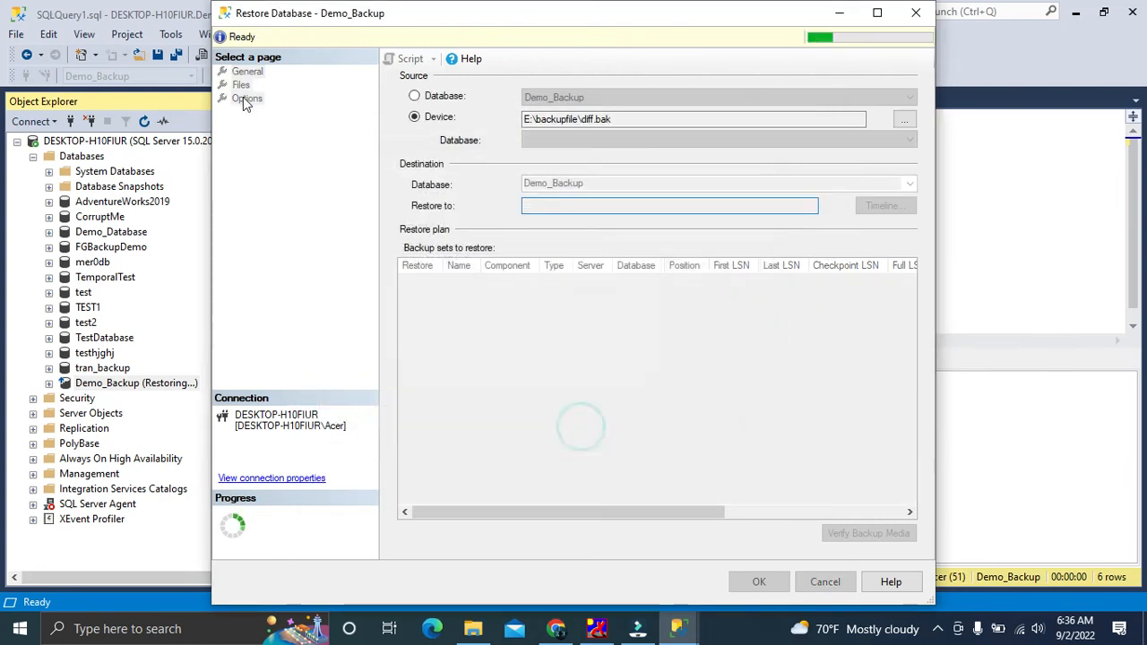
# Set the recovery state to RESTORE WITH NORECOVERY and run the differential restore from diff.bak
pyautogui.click(243, 97)
pyautogui.click(591, 161)
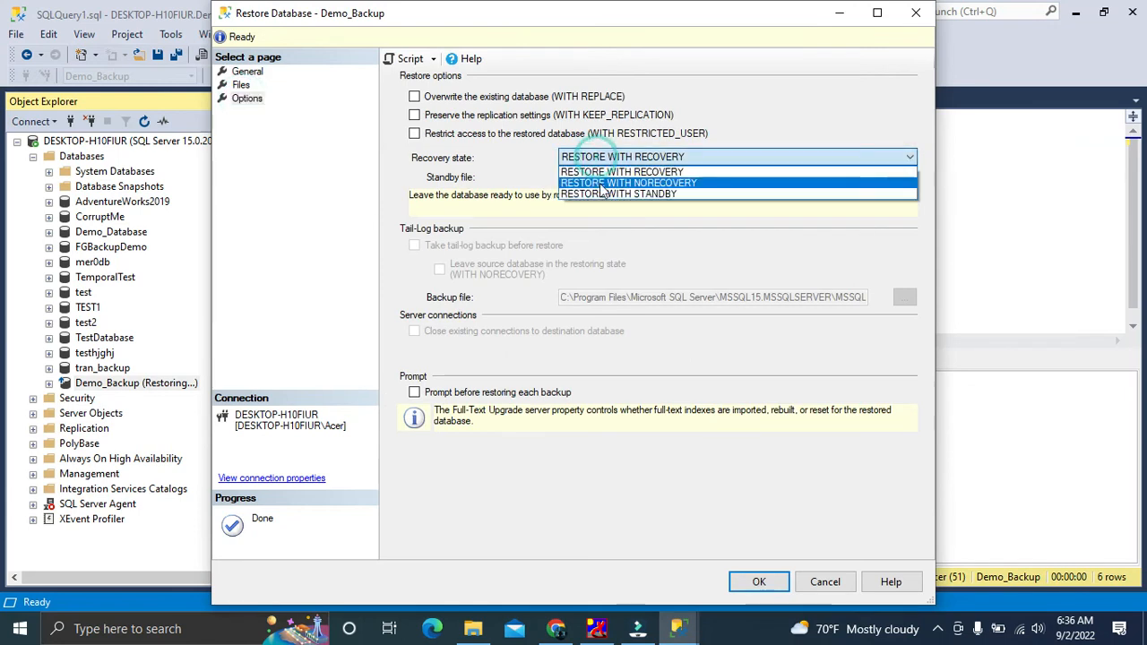
pyautogui.click(609, 171)
pyautogui.click(761, 584)
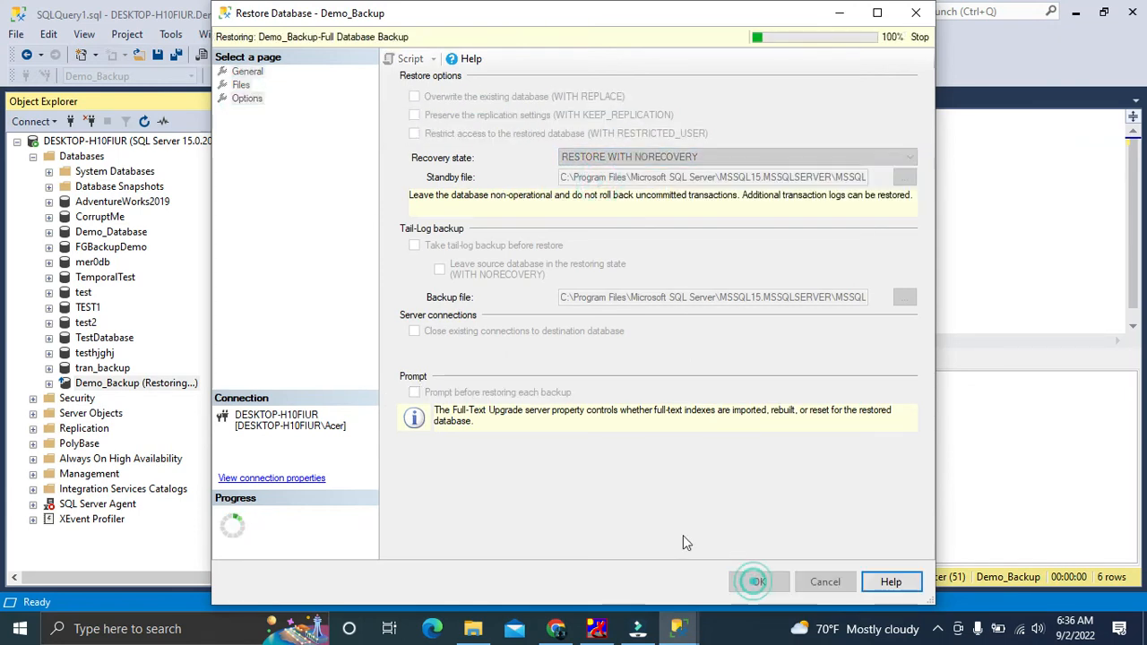
pyautogui.click(686, 375)
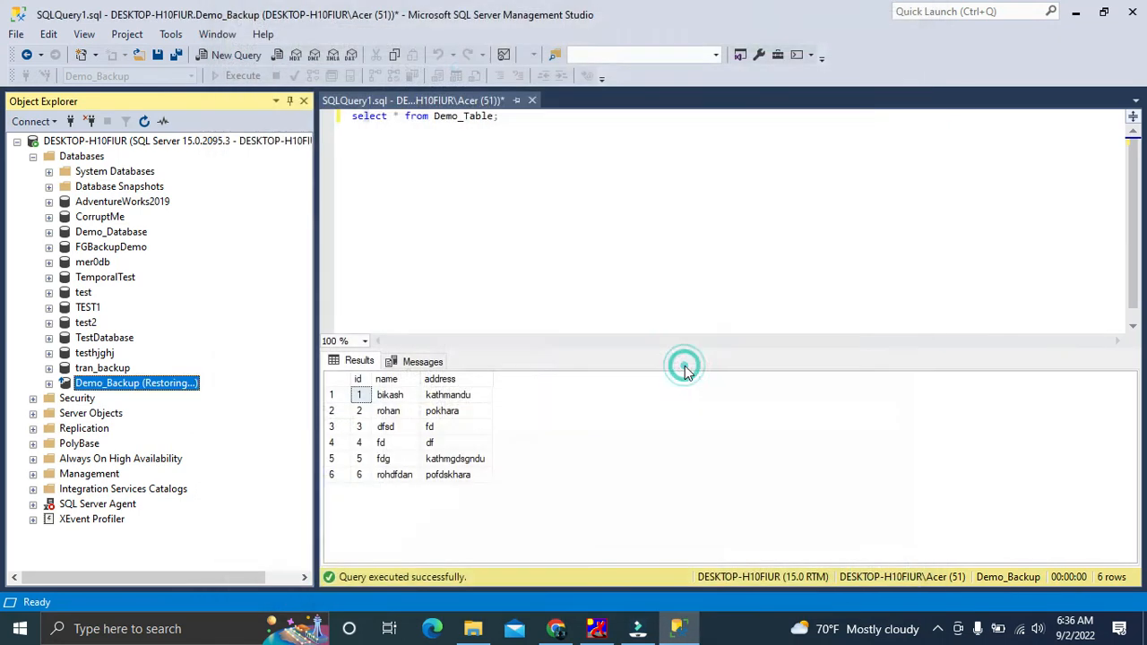
# Start another database restore for Demo_Backup with Device as the source
pyautogui.rightClick(137, 385)
pyautogui.moveTo(201, 379)
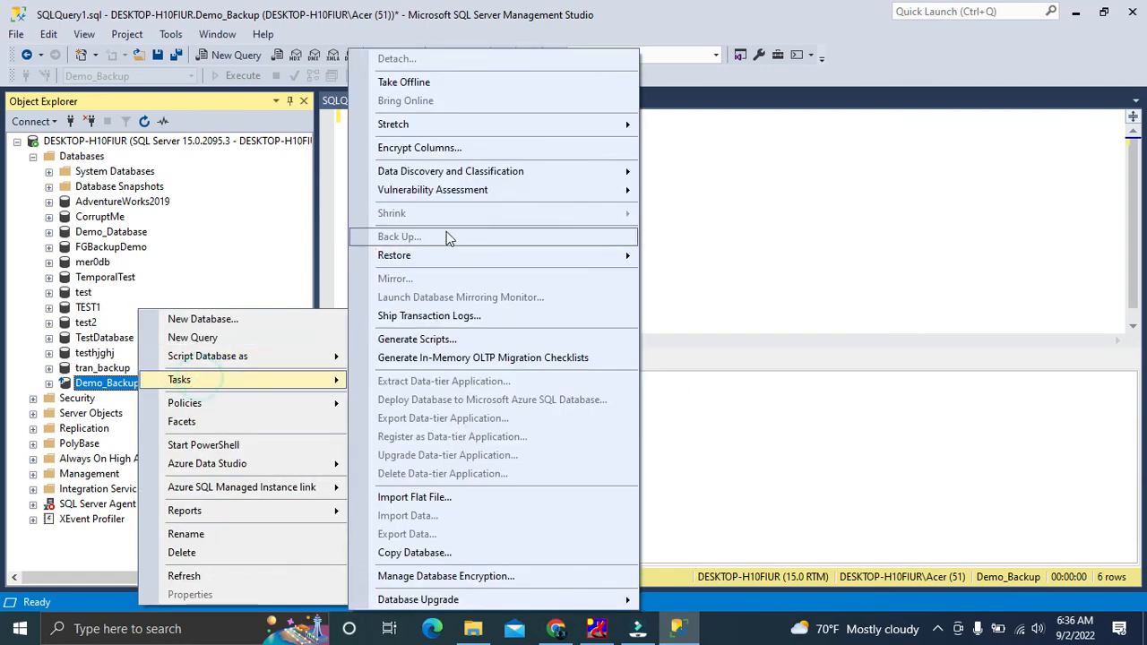
pyautogui.click(437, 256)
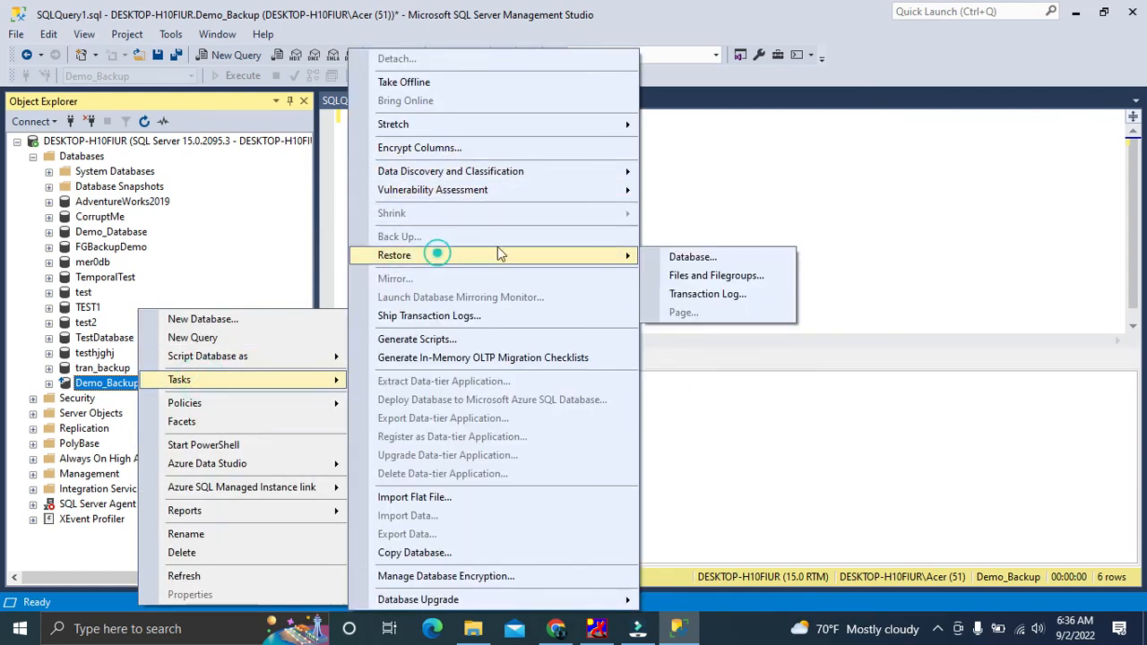
pyautogui.click(695, 265)
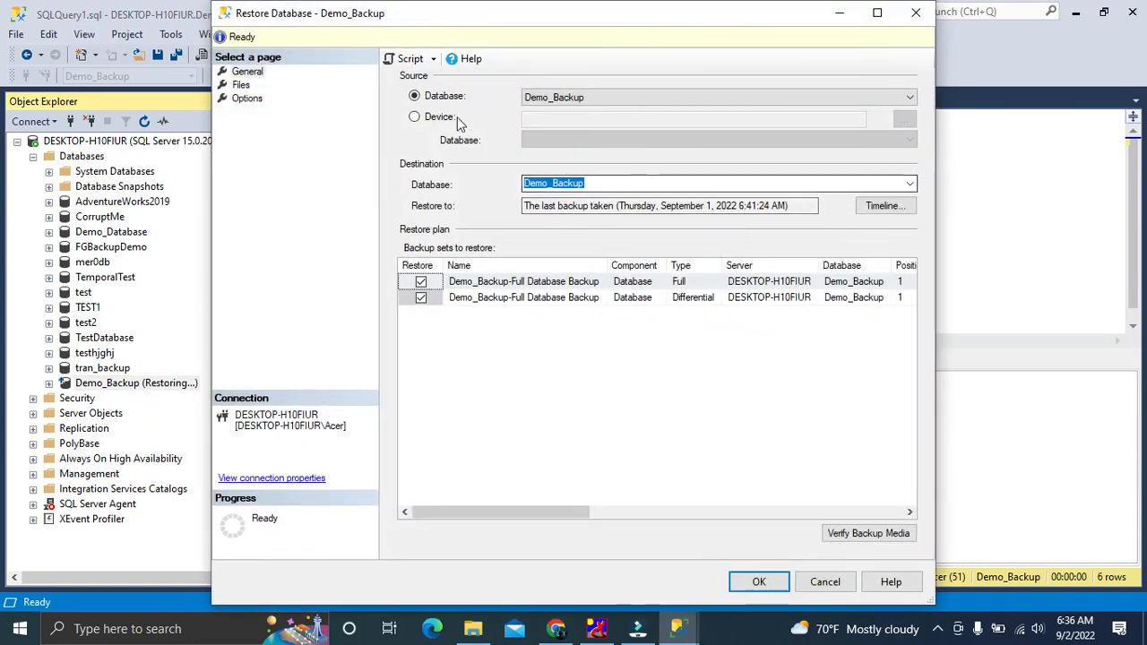
pyautogui.click(440, 117)
# Add the second differential backup diff1.bak from E:\backupfile as the backup device
pyautogui.click(905, 120)
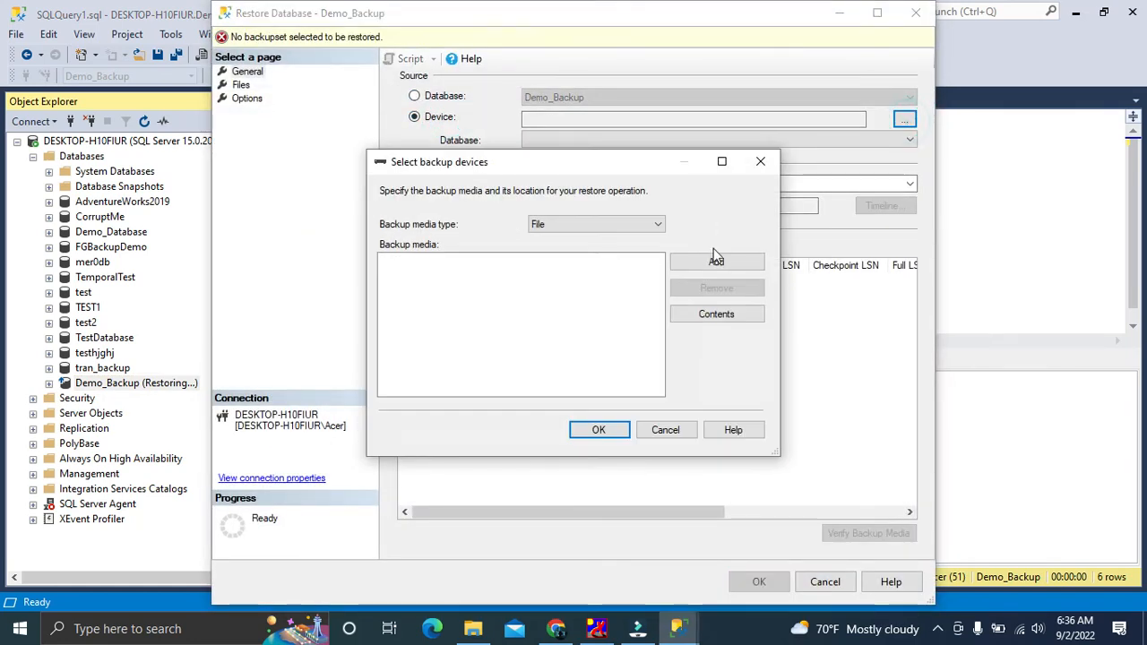
pyautogui.click(742, 260)
pyautogui.scroll(-10, 325, 420)
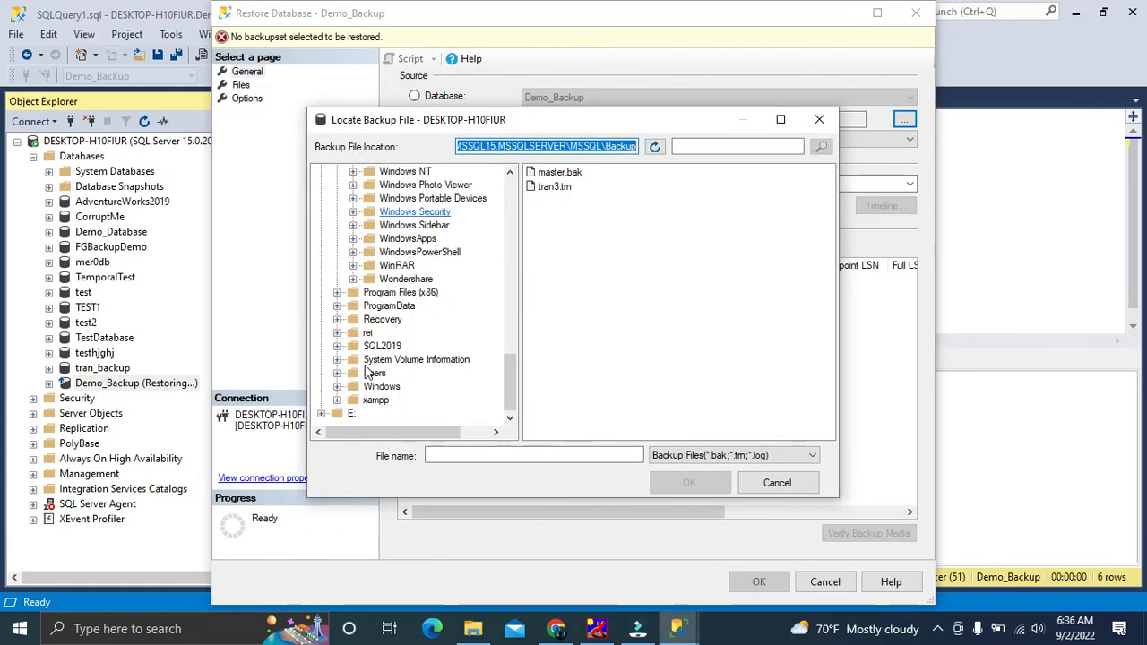
pyautogui.click(320, 413)
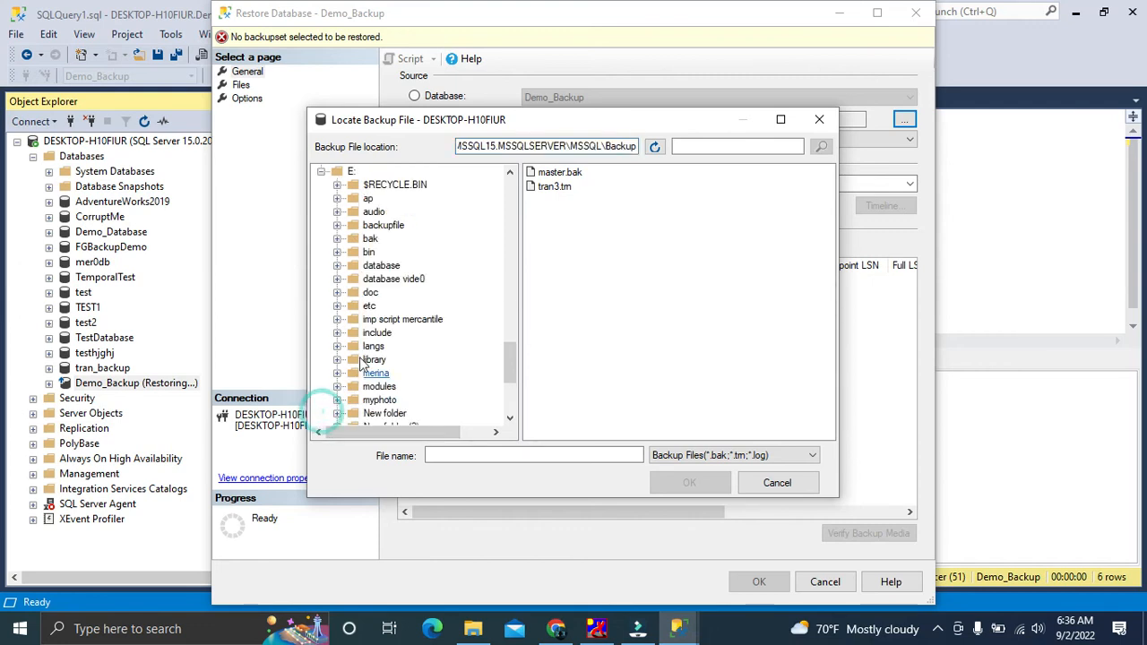
pyautogui.click(383, 225)
pyautogui.click(556, 200)
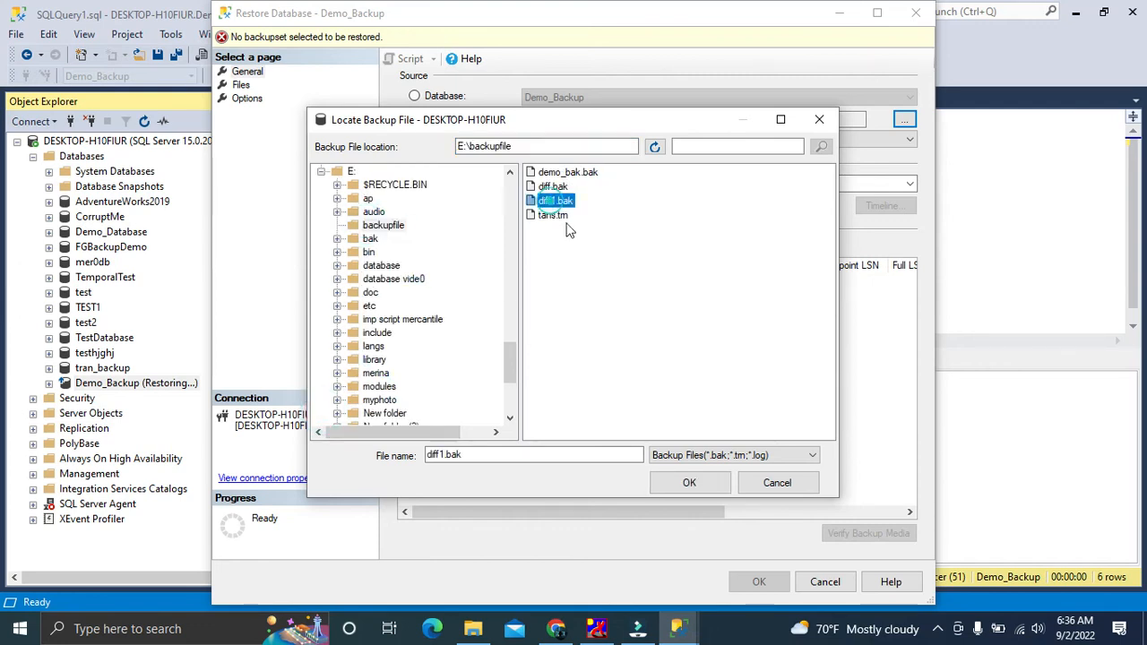
pyautogui.click(679, 490)
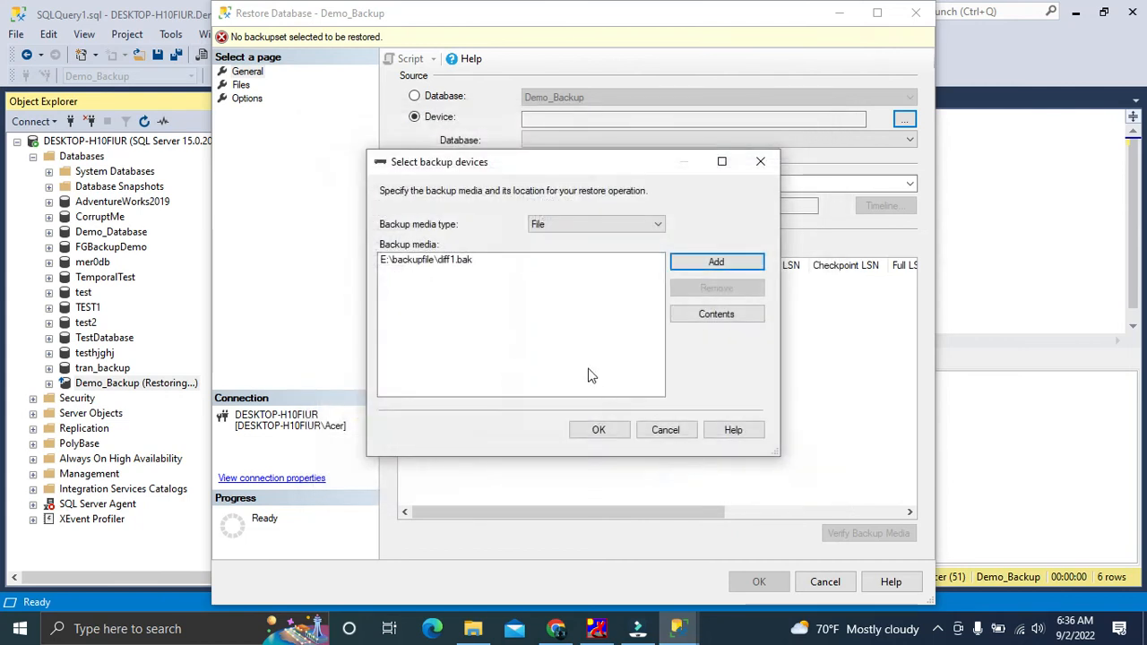
pyautogui.click(601, 431)
# Set the recovery state to RESTORE WITH NORECOVERY and run the differential restore from diff1.bak
pyautogui.click(247, 99)
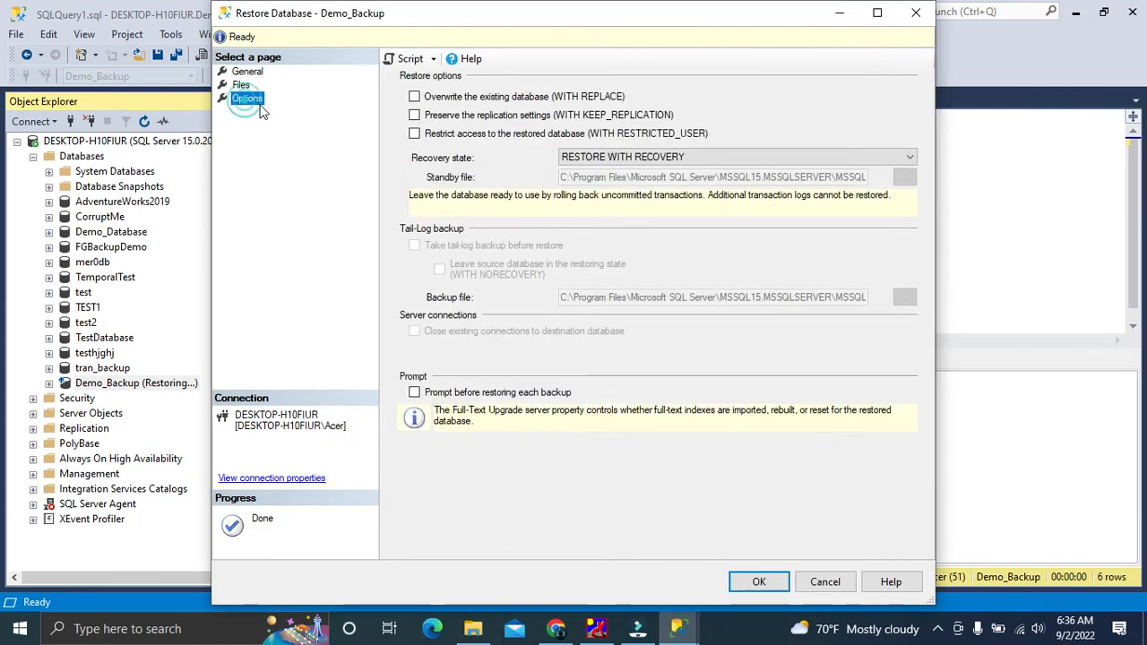
pyautogui.click(571, 159)
pyautogui.click(578, 178)
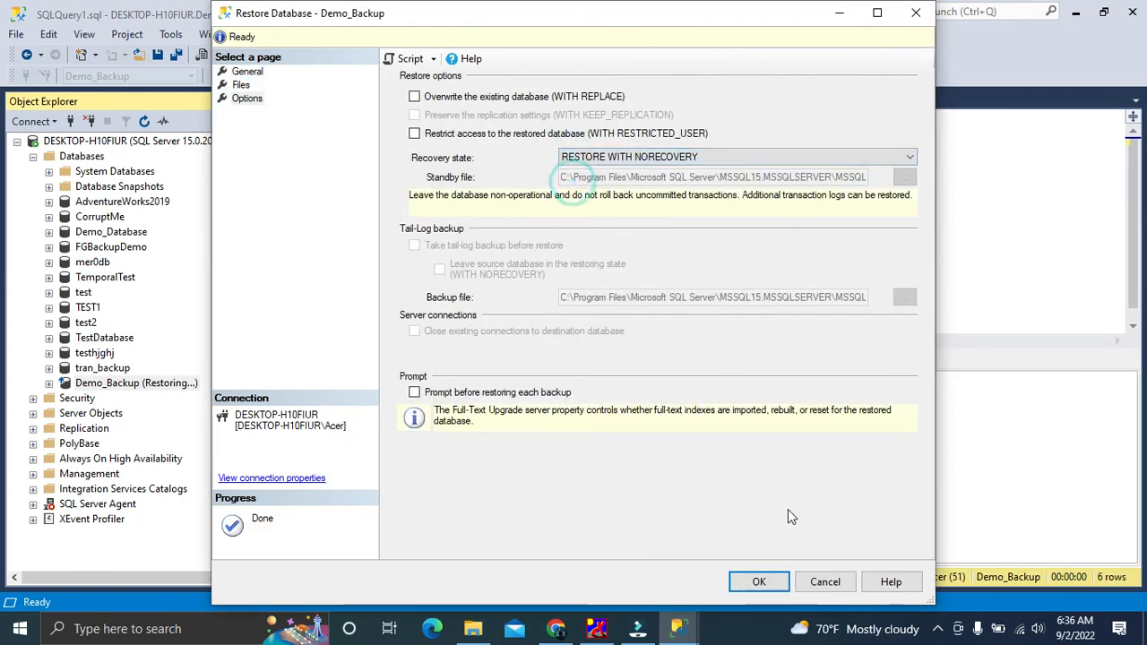
pyautogui.click(786, 582)
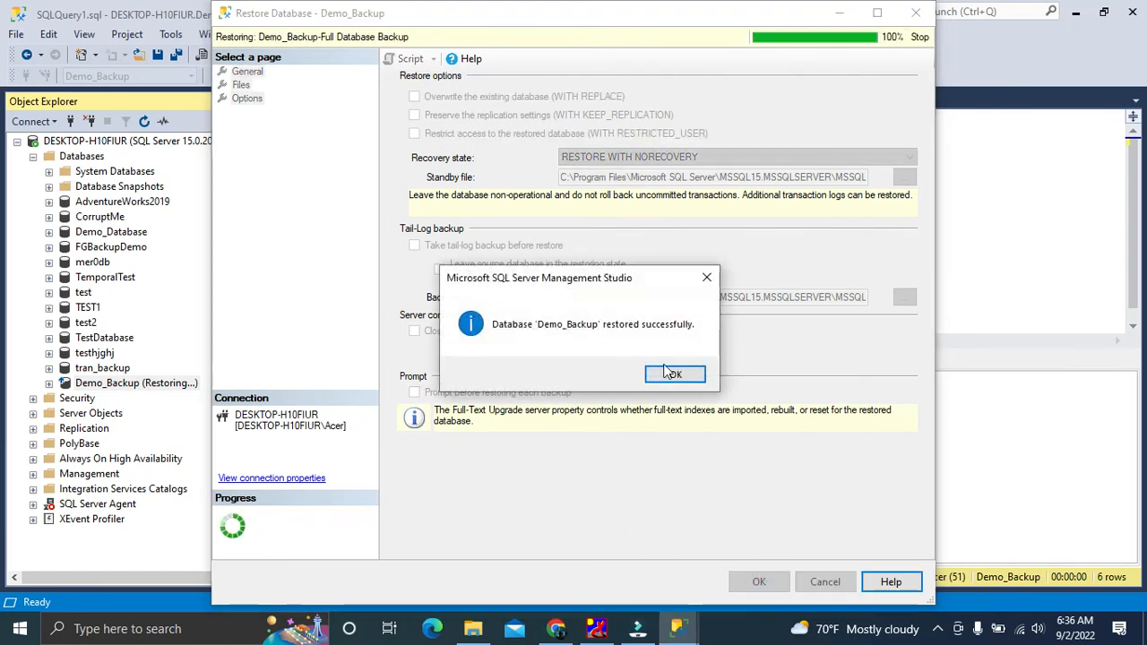
pyautogui.click(668, 371)
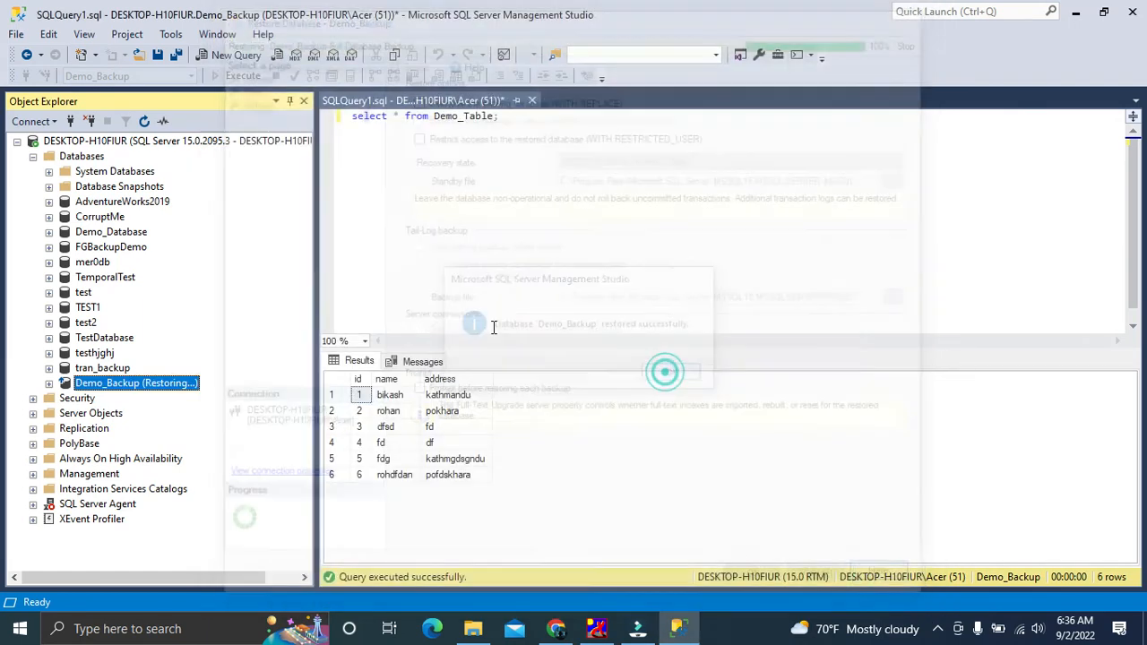
# Start a further database restore for the restoring Demo_Backup database with Device as the source
pyautogui.rightClick(176, 398)
pyautogui.moveTo(214, 379)
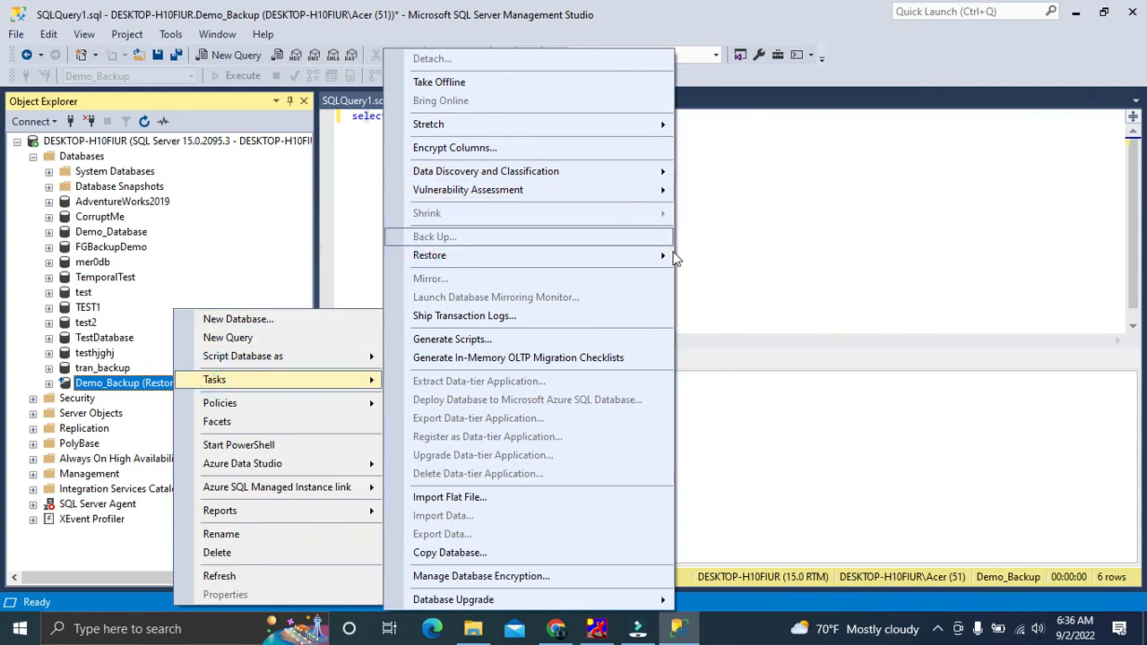
pyautogui.click(708, 256)
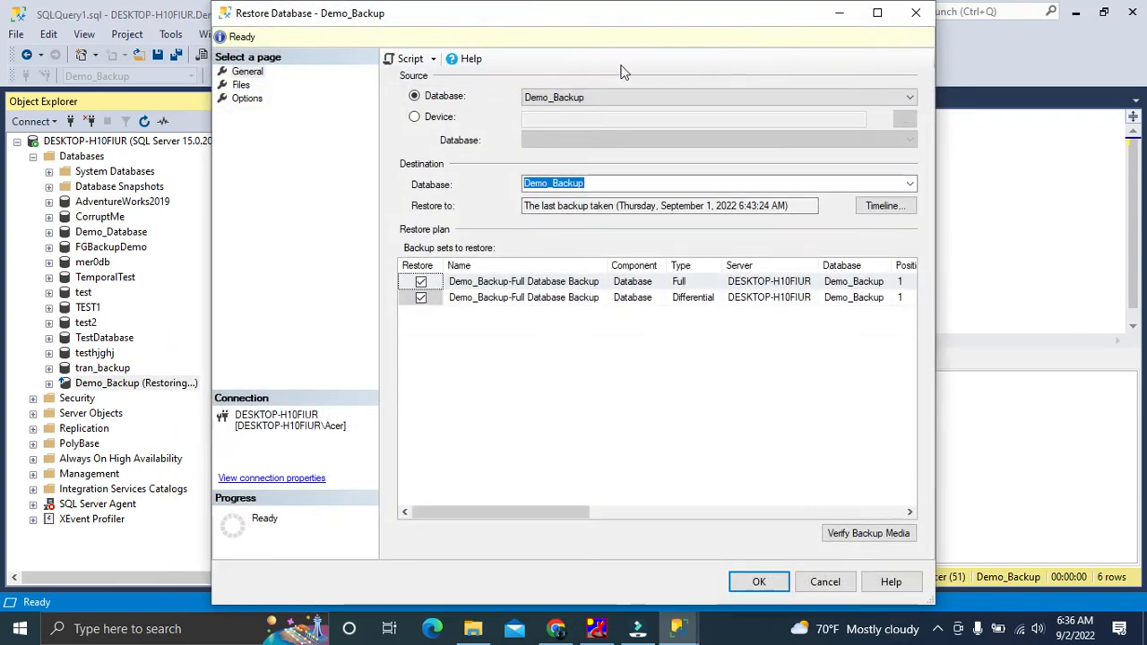
pyautogui.click(463, 117)
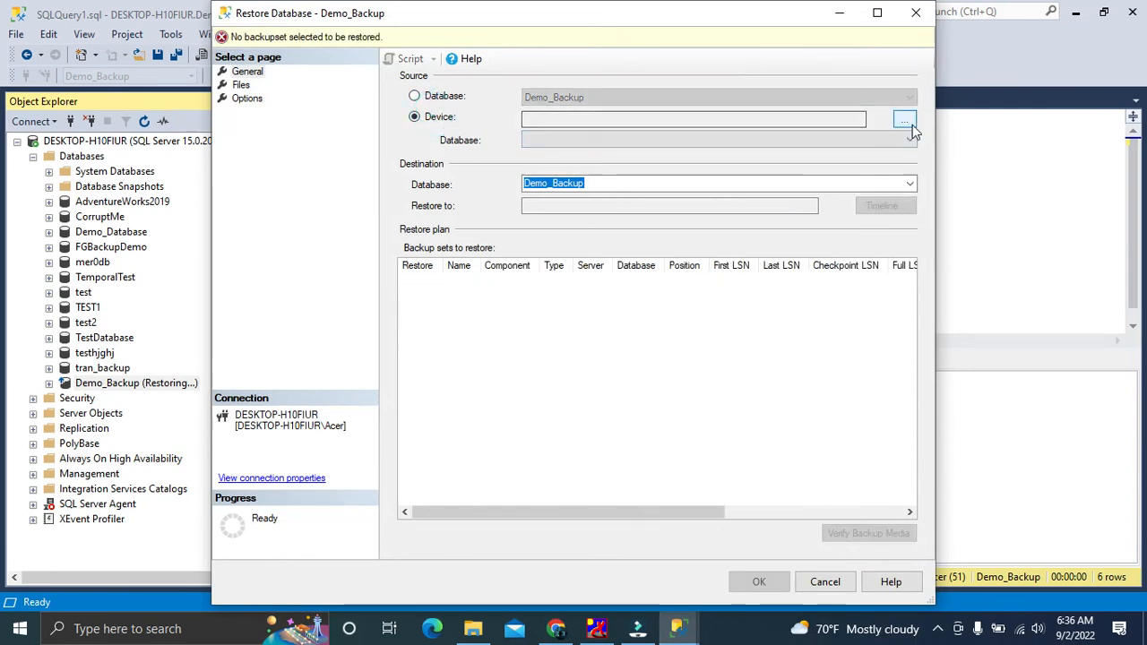
# Add the transaction log backup tans.trn from E:\backupfile as the backup device
pyautogui.click(904, 120)
pyautogui.click(711, 261)
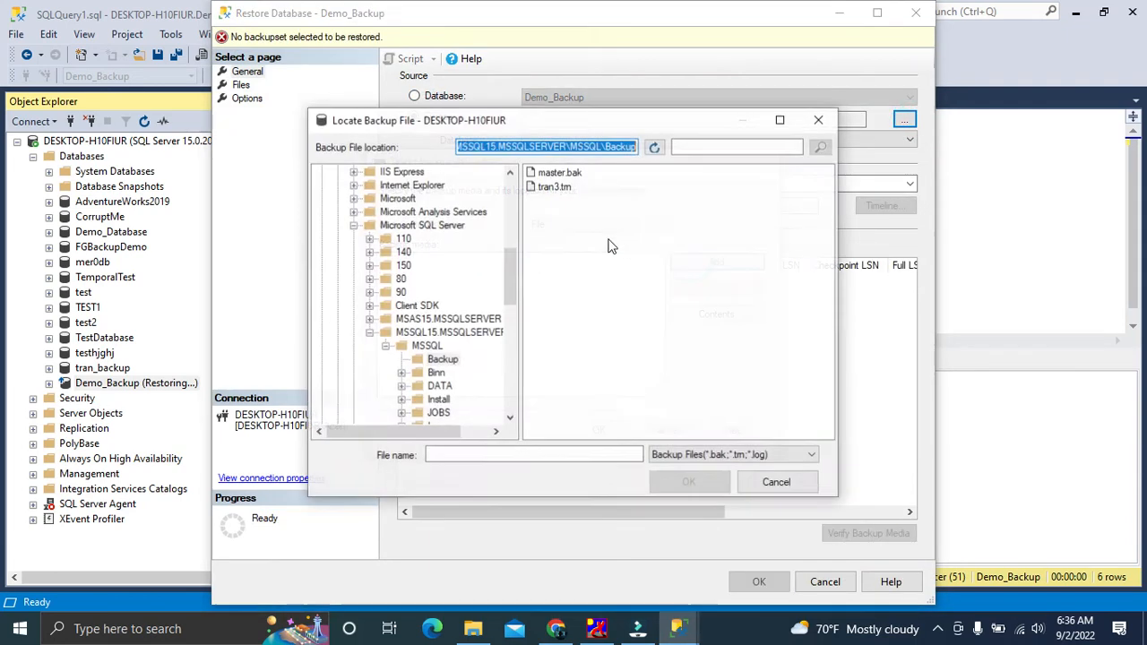
pyautogui.moveTo(508, 265); pyautogui.dragTo(508, 363)
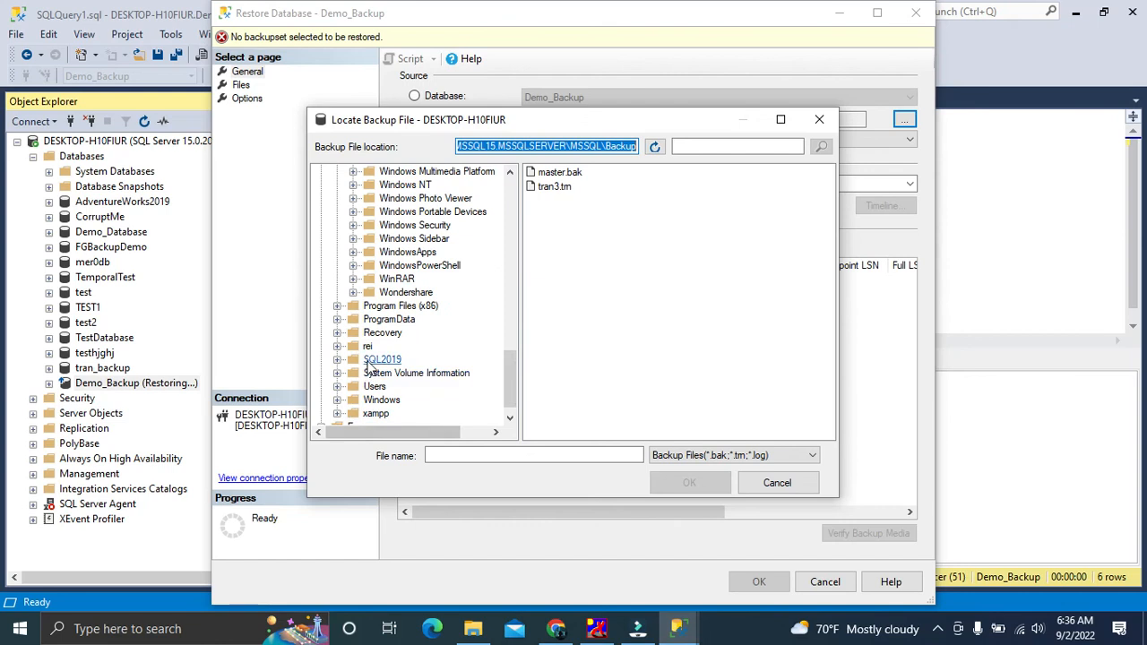
pyautogui.scroll(-1, 403, 358)
pyautogui.click(349, 413)
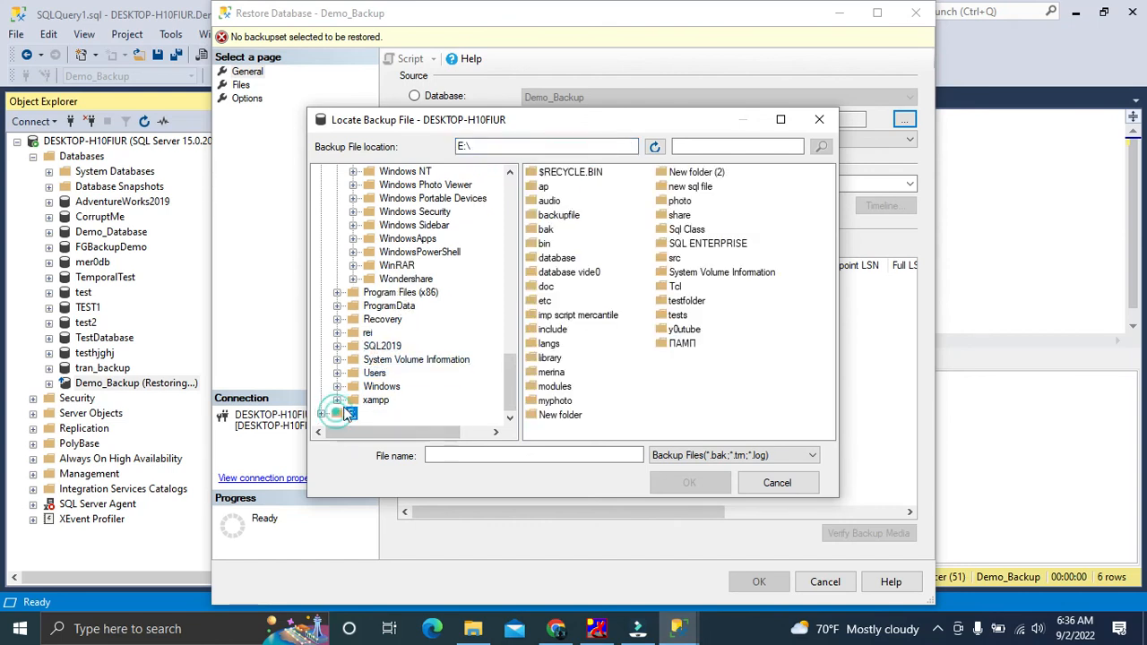
pyautogui.click(560, 219)
pyautogui.doubleClick(561, 219)
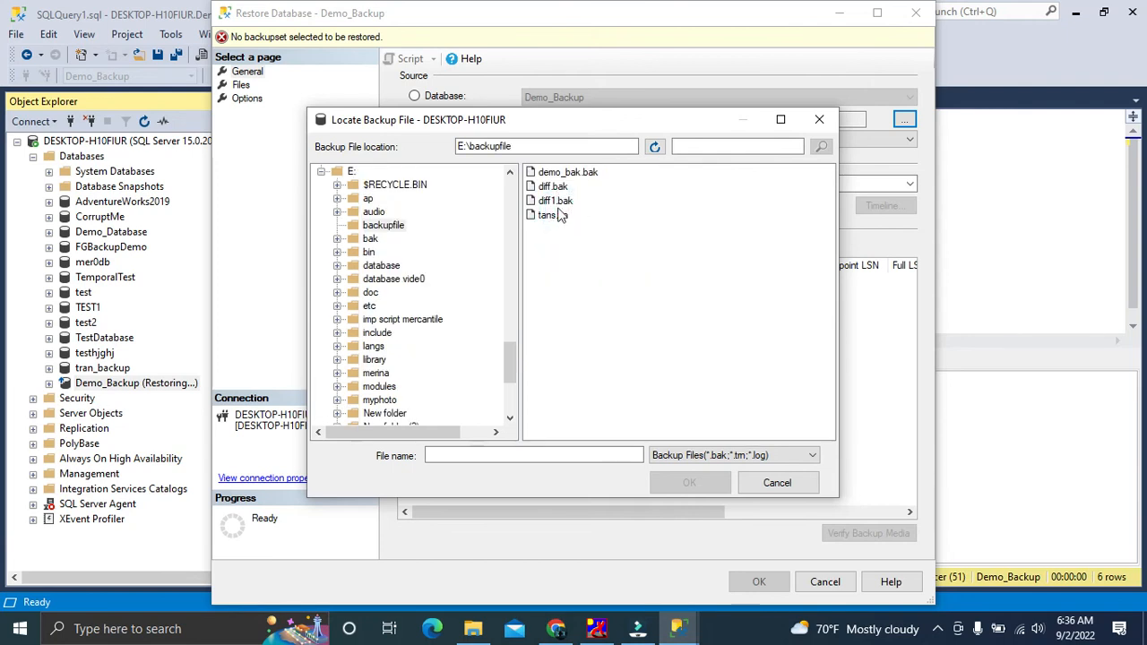
pyautogui.click(557, 216)
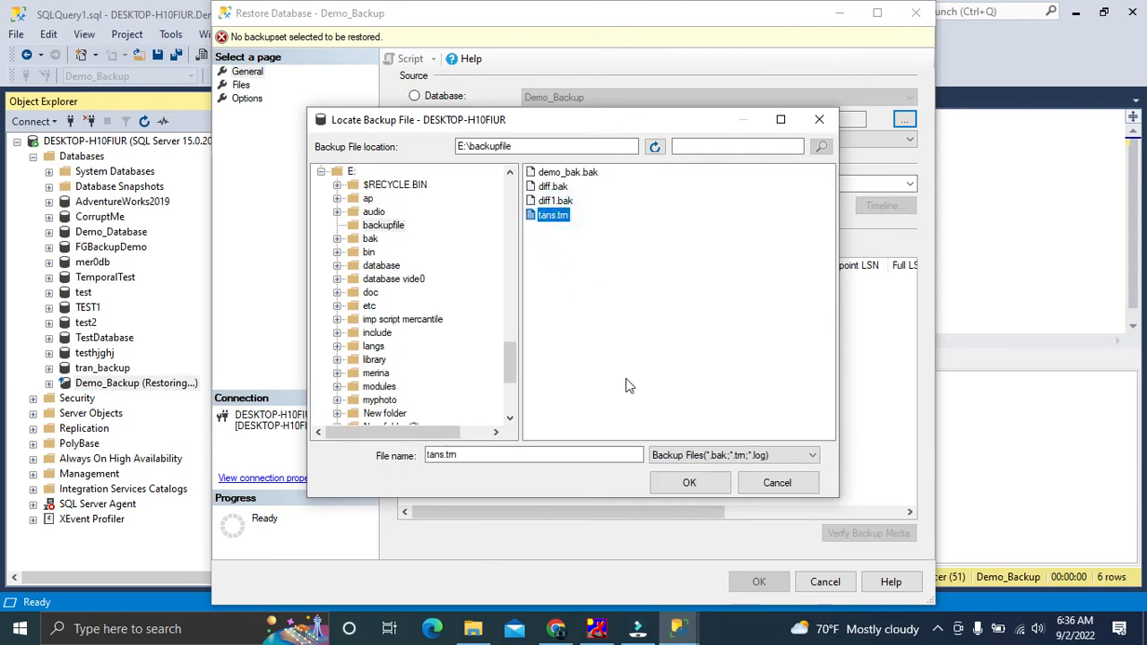
pyautogui.click(665, 487)
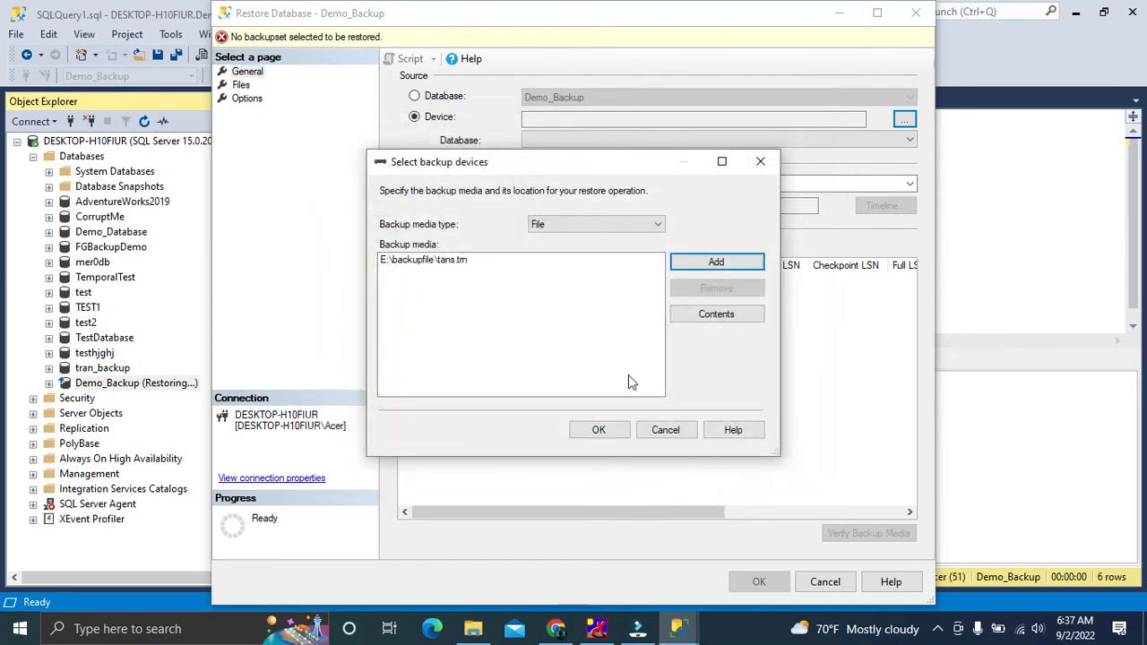
pyautogui.click(608, 431)
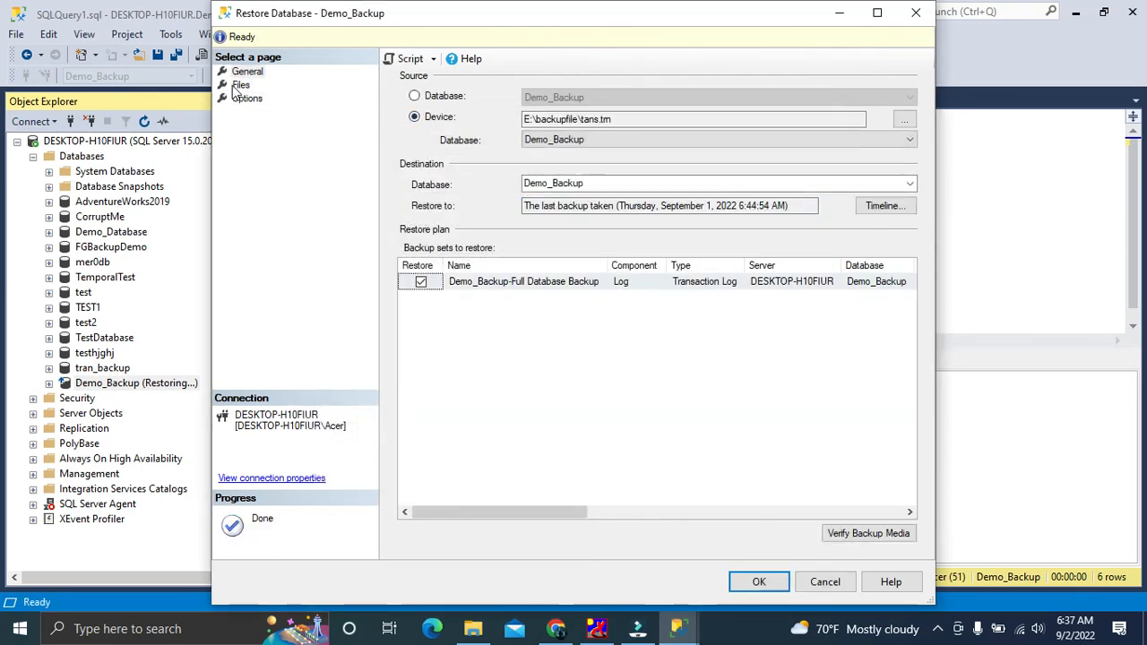
# Set the recovery state to RESTORE WITH STANDBY and run the transaction log restore from tans.trn
pyautogui.click(238, 85)
pyautogui.click(243, 98)
pyautogui.click(579, 157)
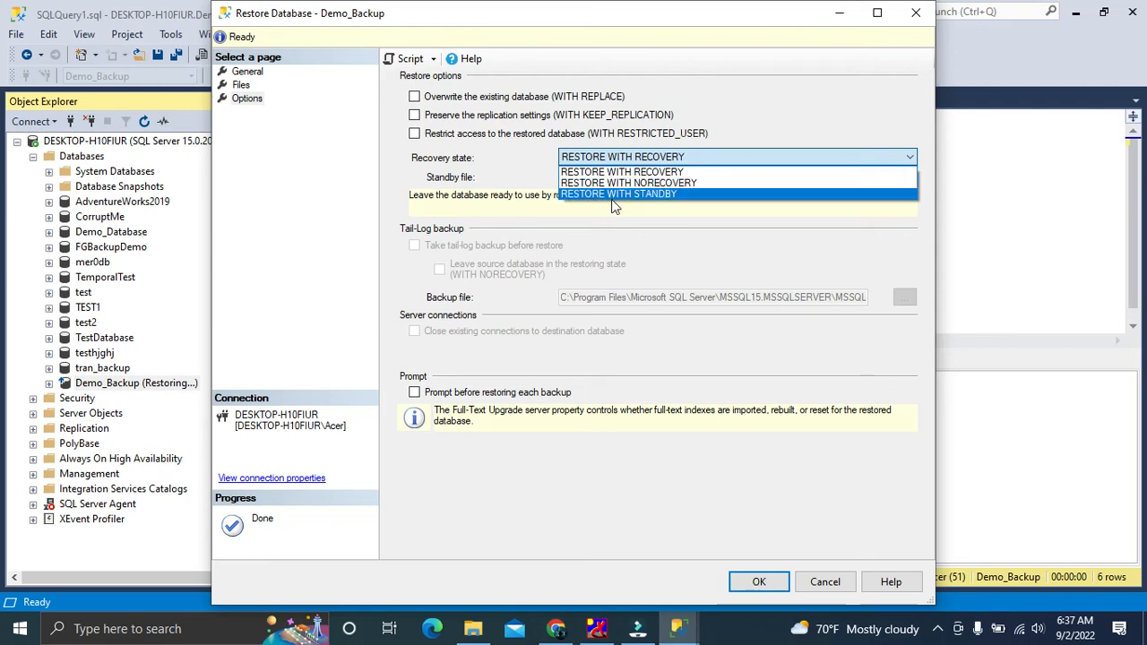
pyautogui.click(584, 195)
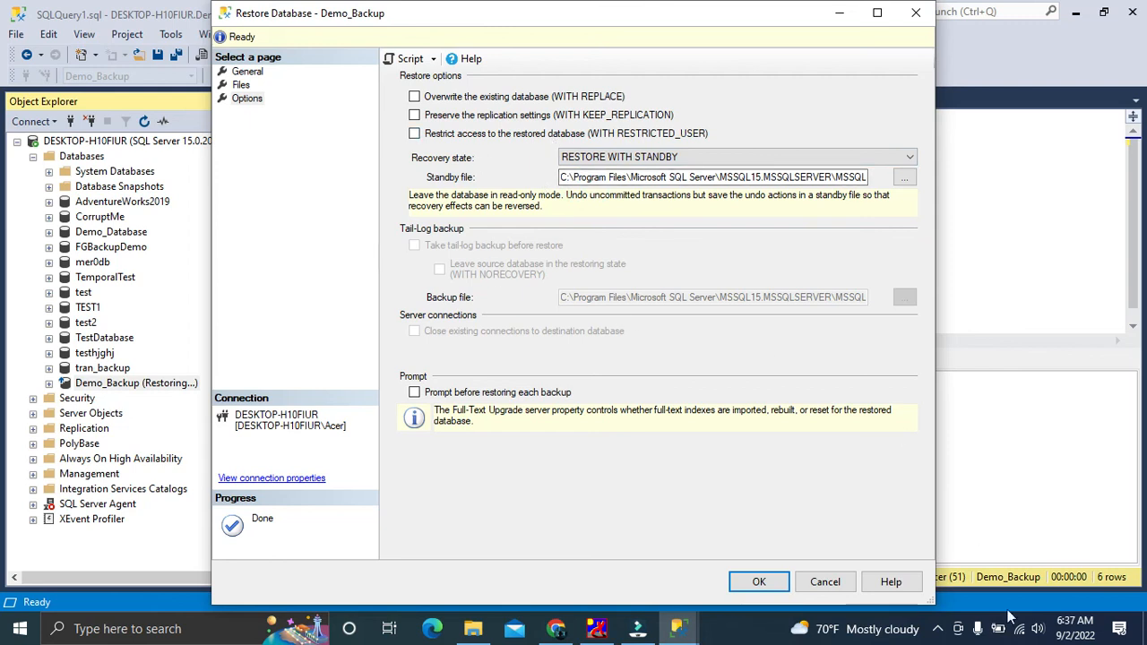
pyautogui.click(768, 583)
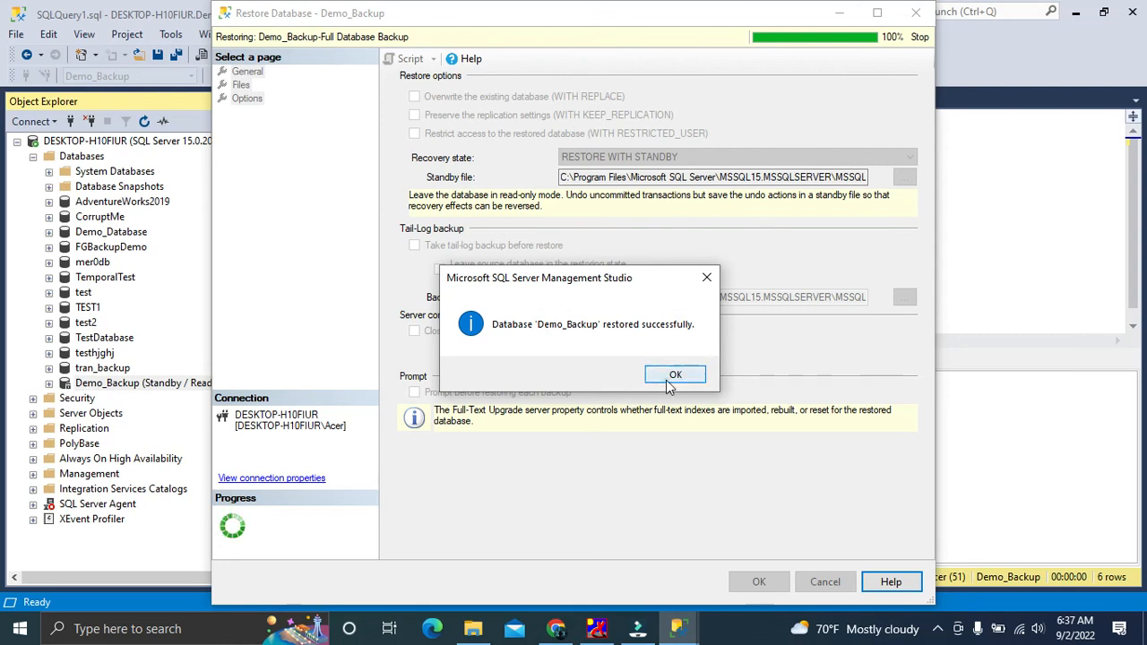
pyautogui.click(674, 375)
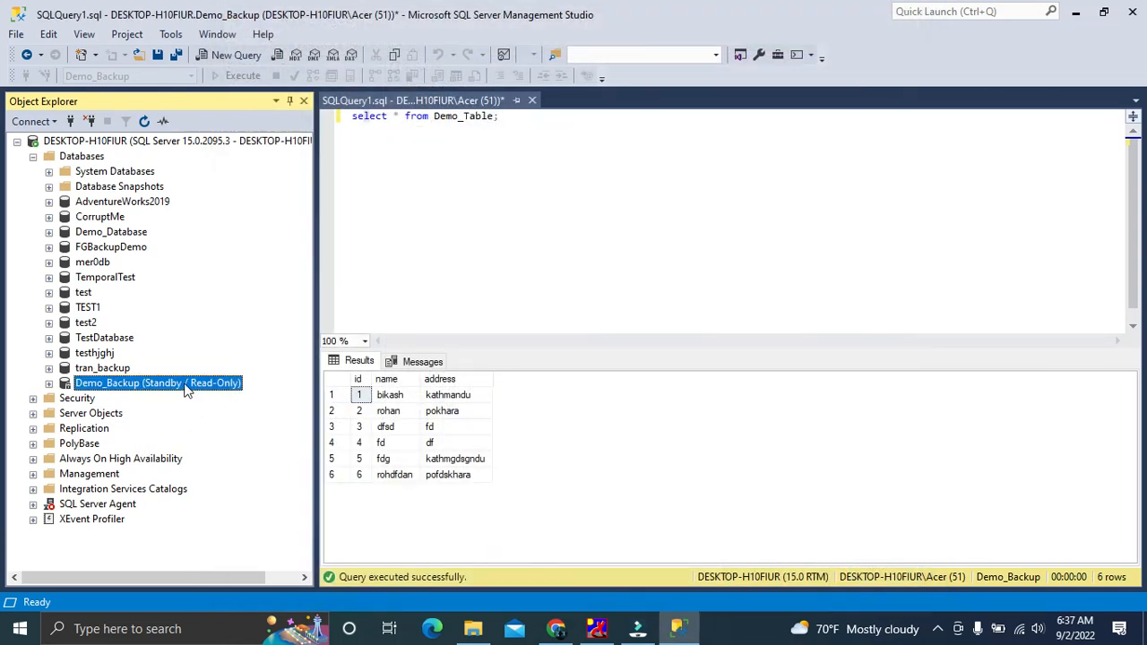
# Run the query select * from Demo_Table again to check the data restored in Demo_Backup
pyautogui.click(507, 167)
pyautogui.moveTo(527, 117); pyautogui.dragTo(232, 176)
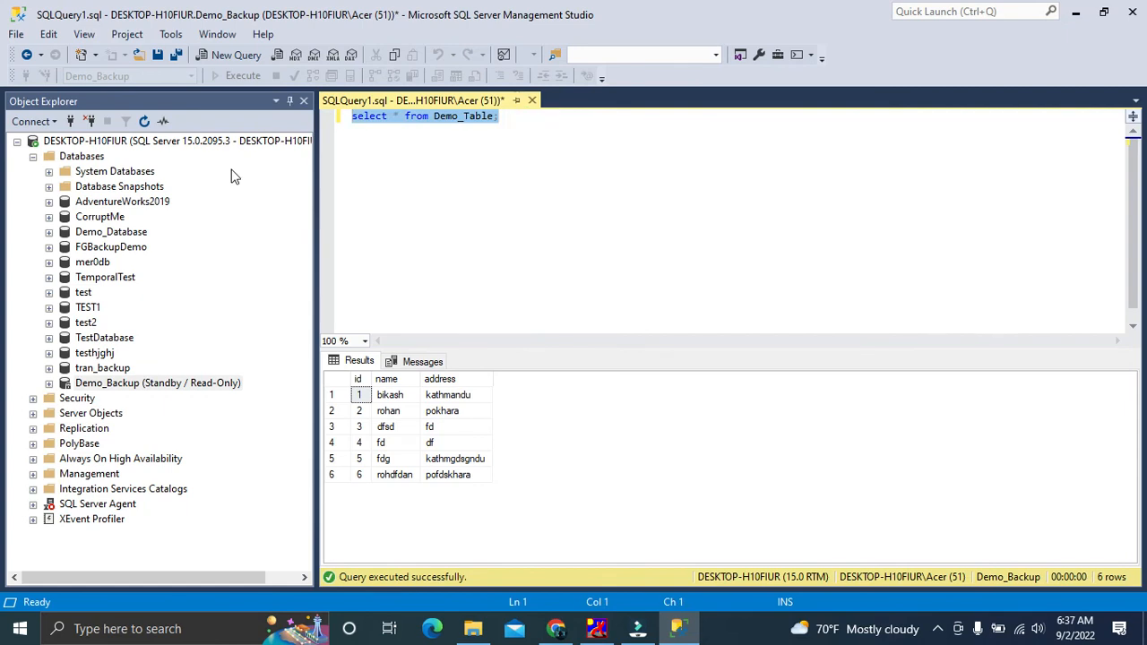
pyautogui.press('F5')
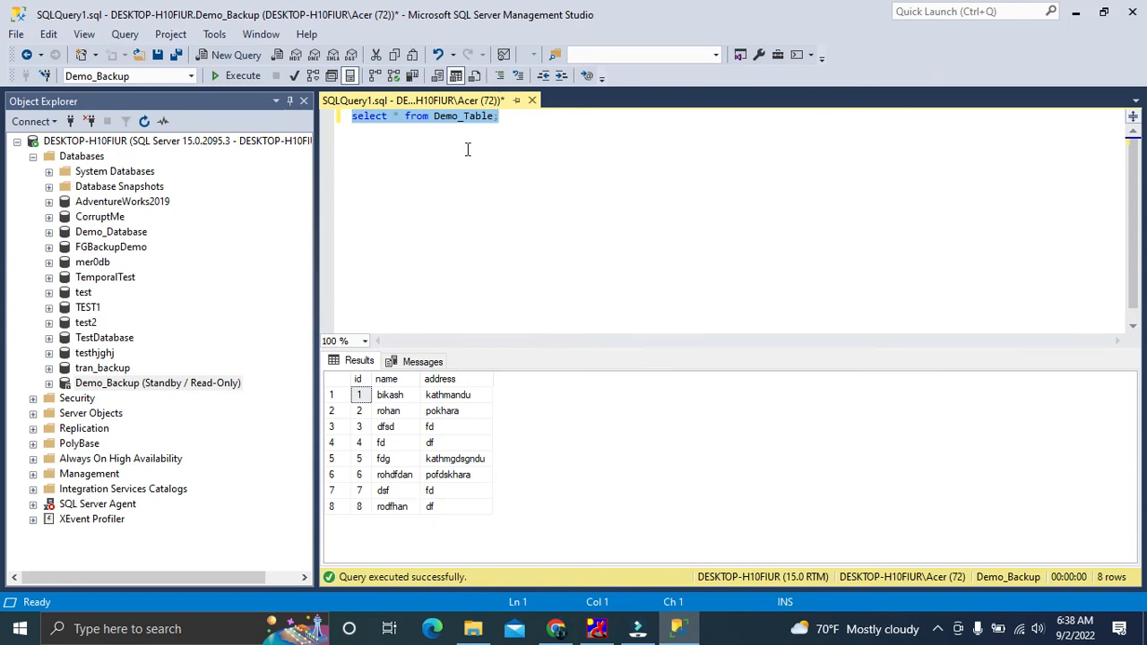
pyautogui.rightClick(182, 386)
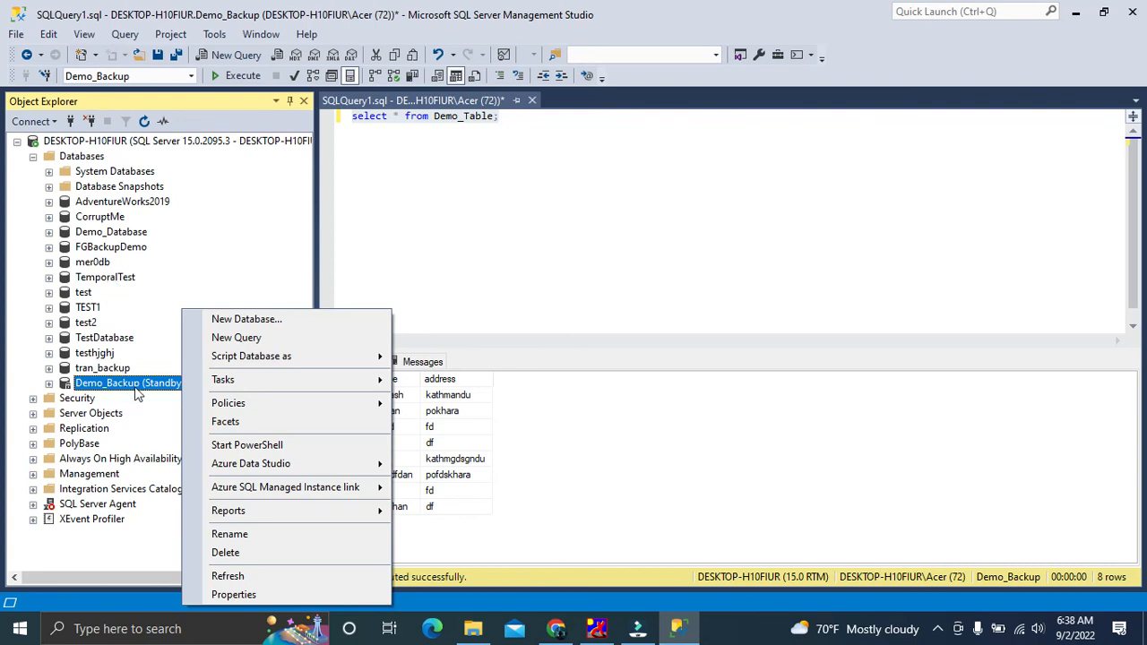
pyautogui.moveTo(280, 380)
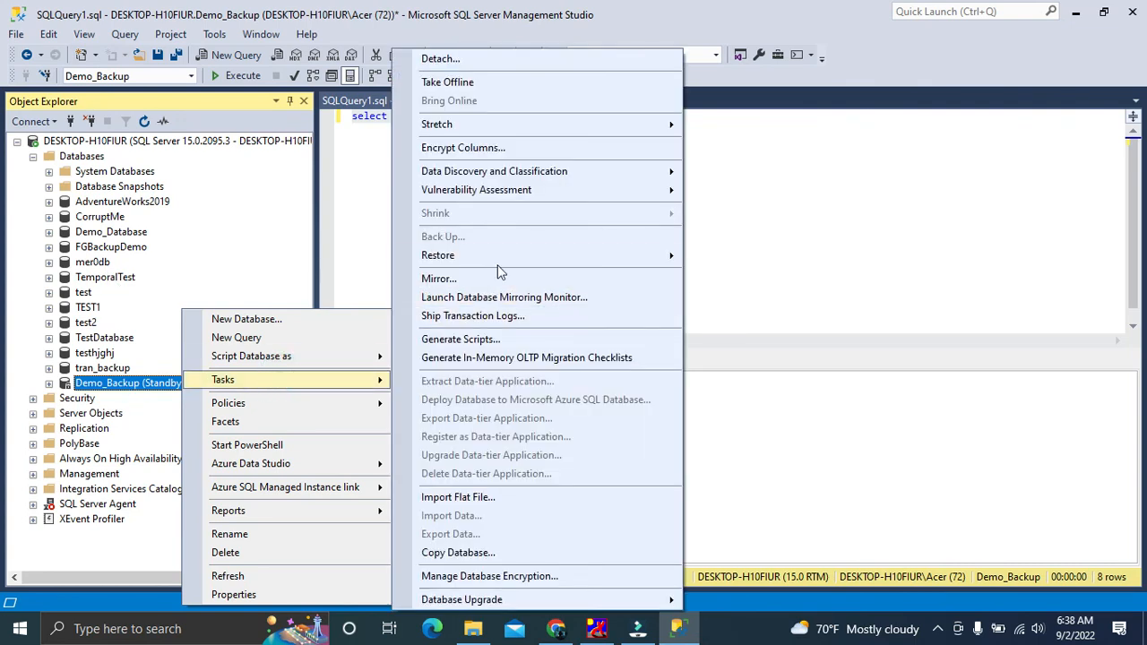
pyautogui.moveTo(509, 257)
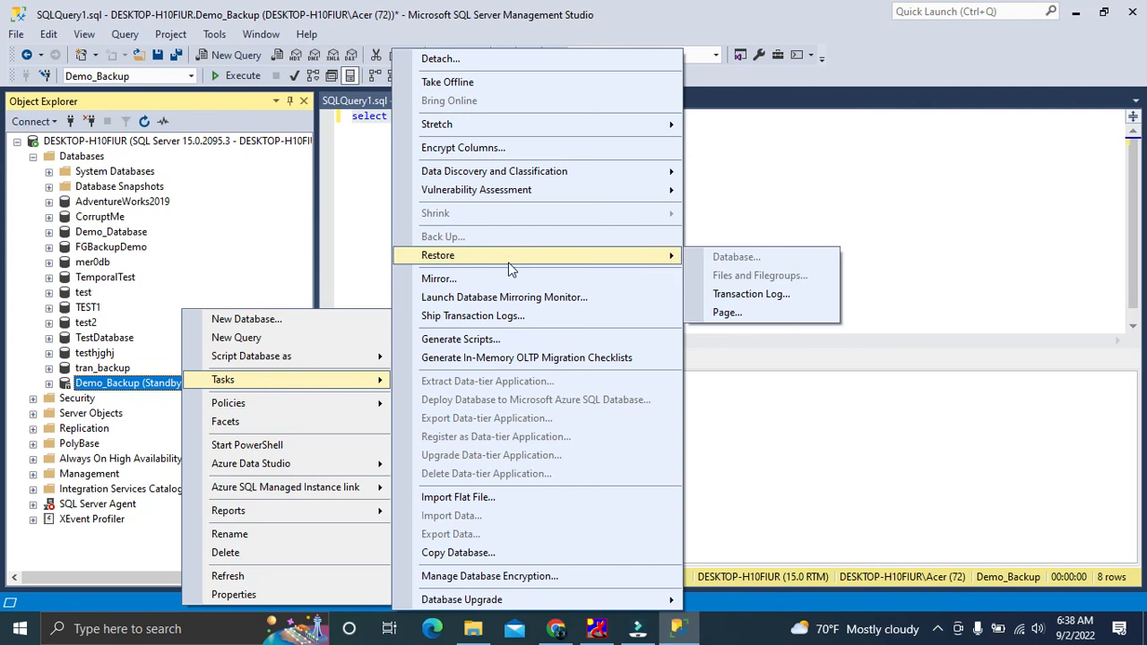
pyautogui.click(734, 294)
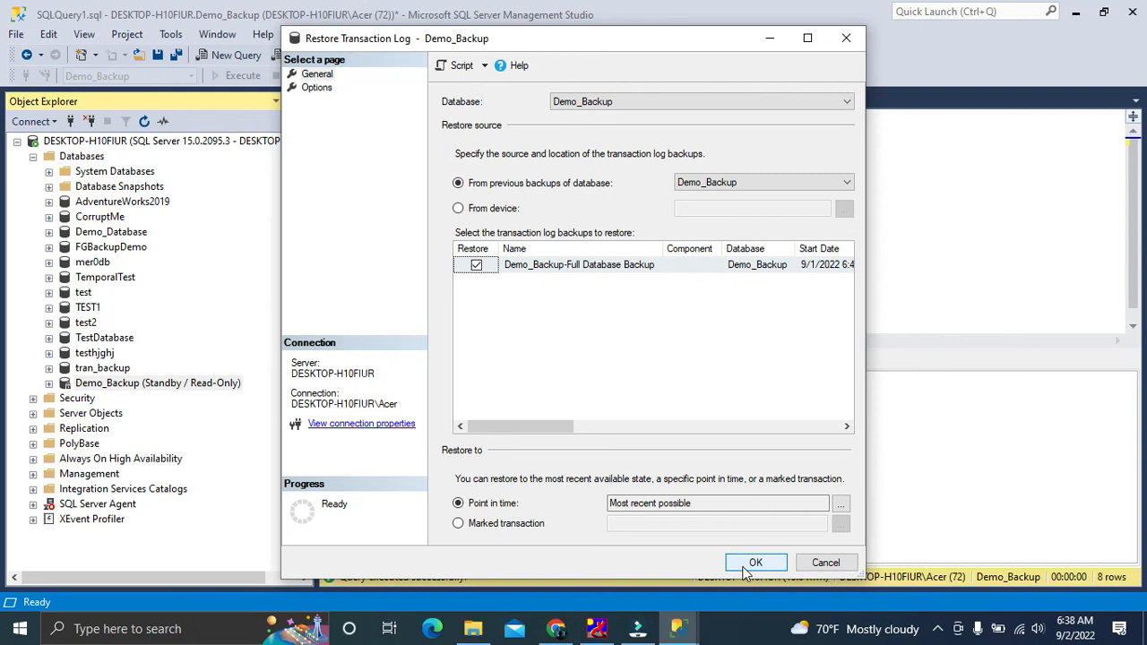
pyautogui.click(769, 40)
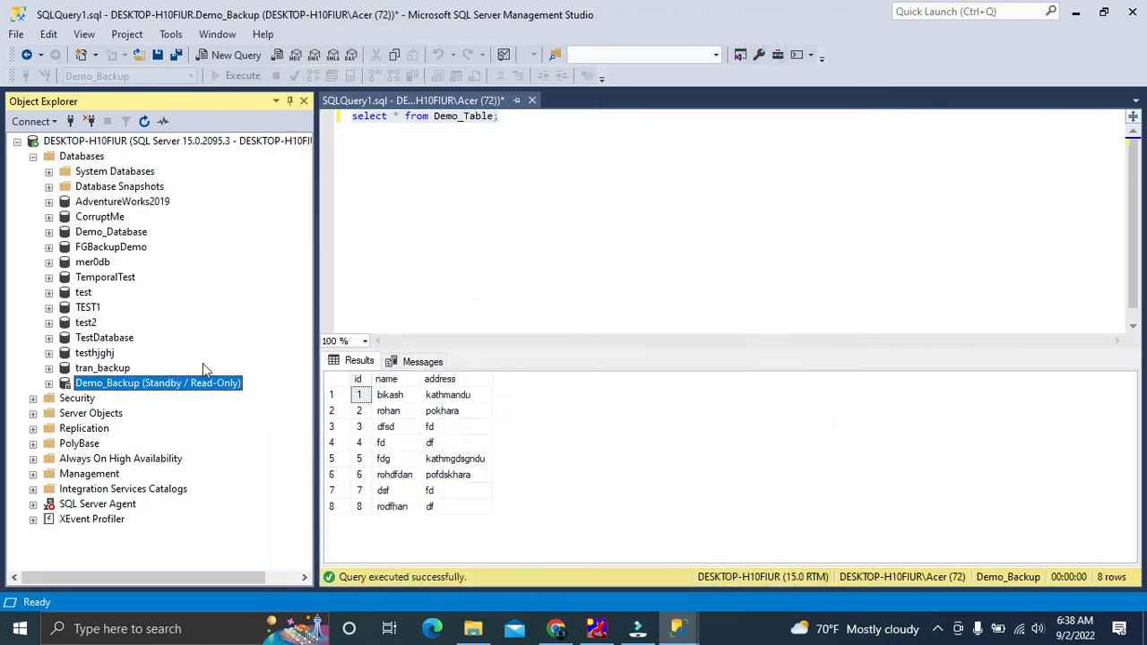
# Switch the query window's database from Demo_Backup to master
pyautogui.click(595, 172)
pyautogui.press('Return')
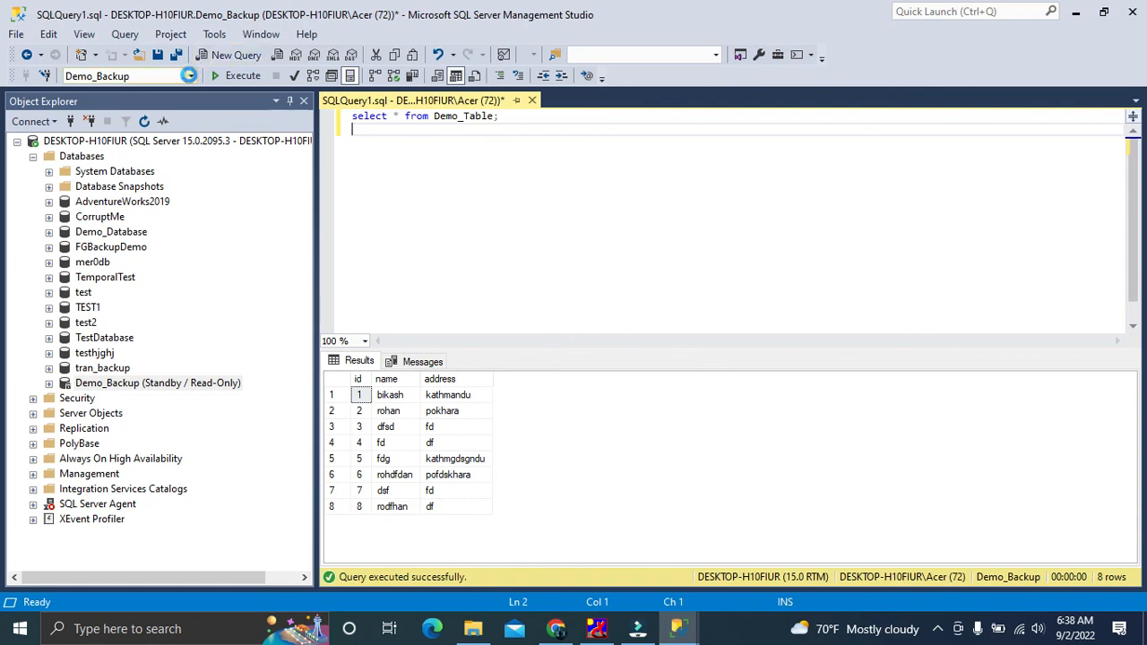
pyautogui.click(190, 76)
pyautogui.click(98, 144)
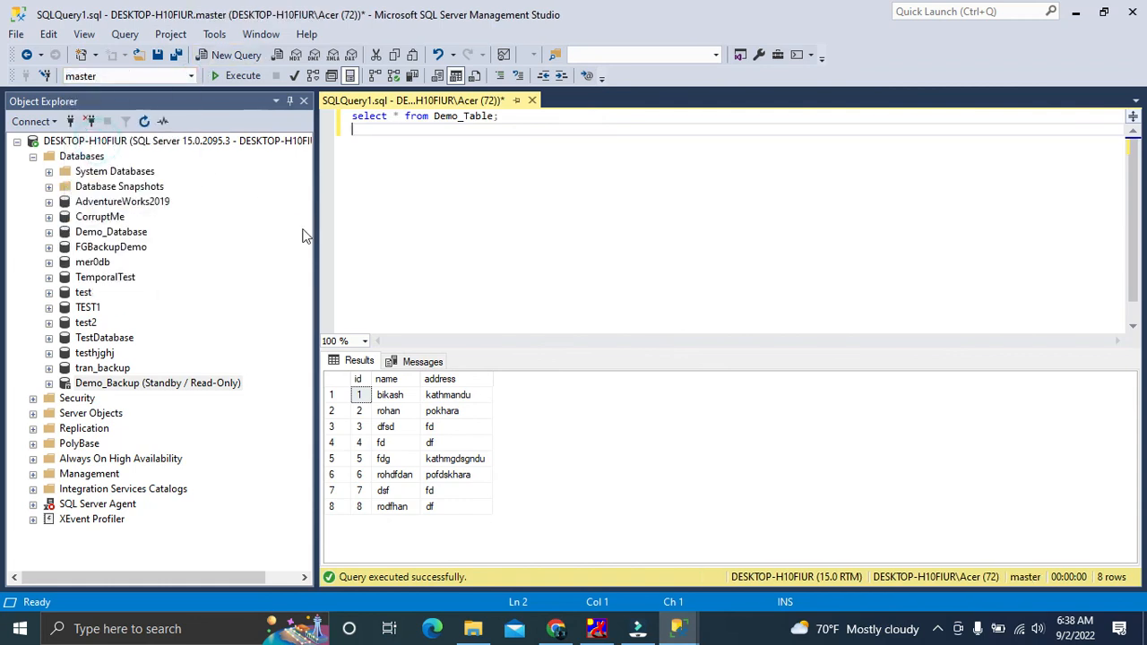
# Restore the Demo_Backup transaction log from its previous backups to the most recent possible point in time
pyautogui.click(103, 384)
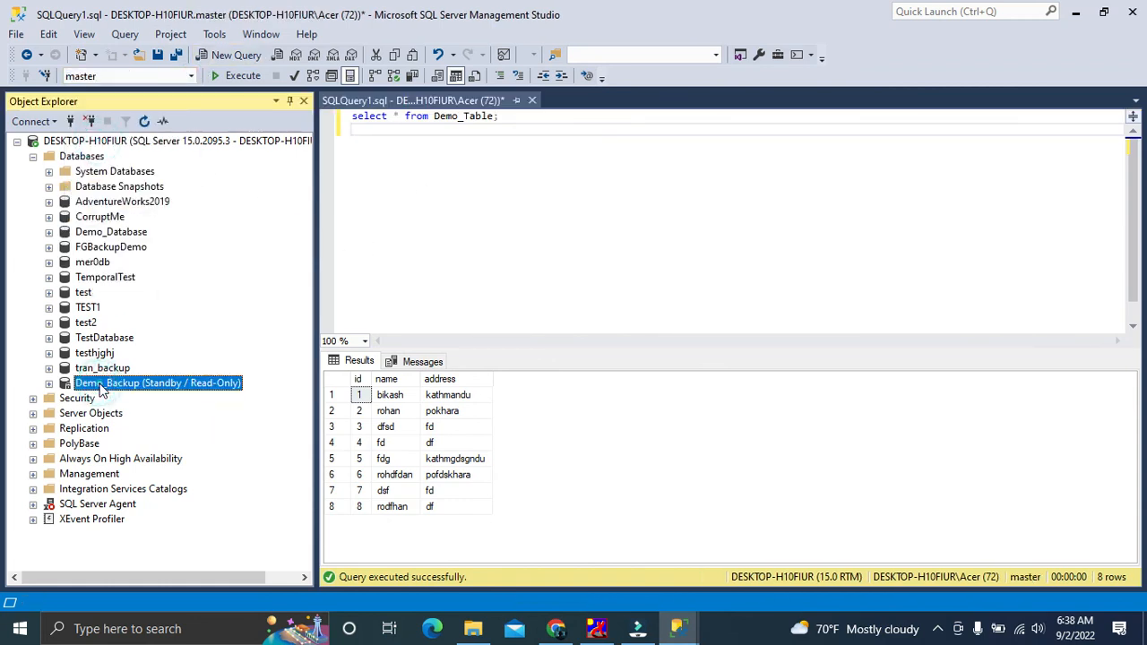
pyautogui.rightClick(102, 385)
pyautogui.click(143, 379)
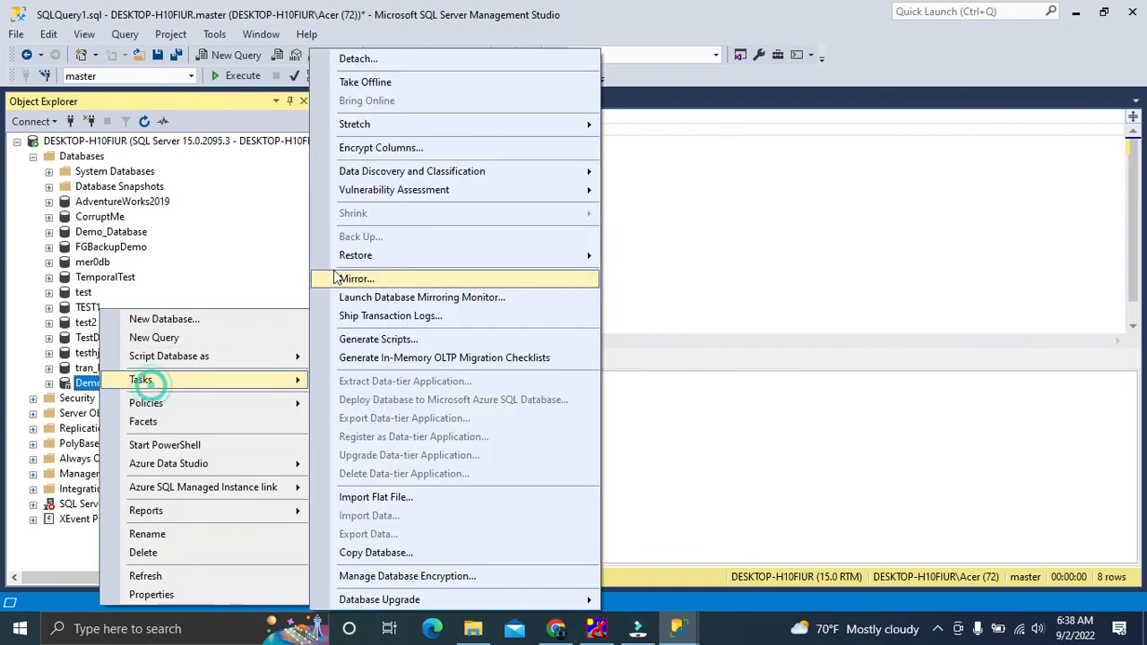
pyautogui.click(369, 257)
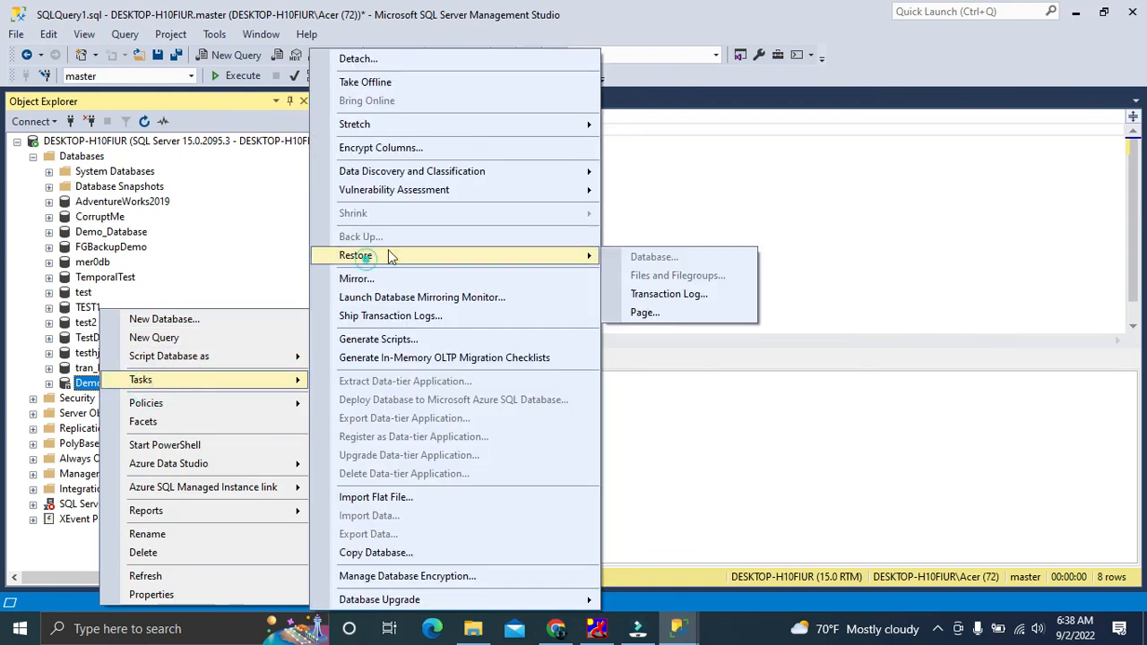
pyautogui.click(670, 294)
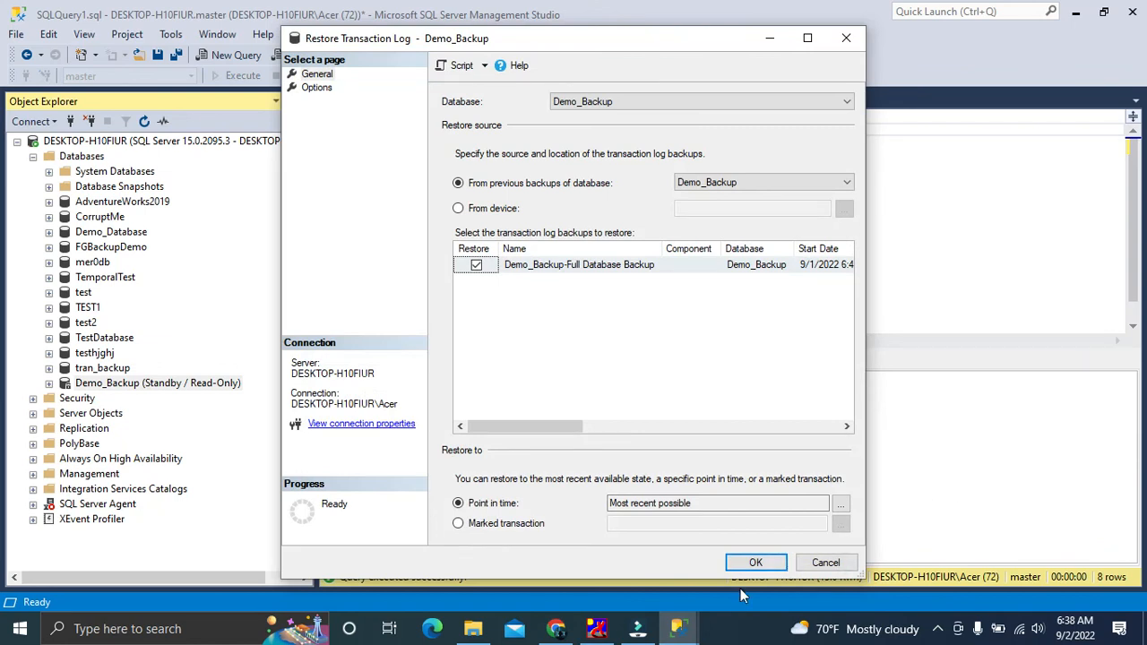
pyautogui.click(755, 563)
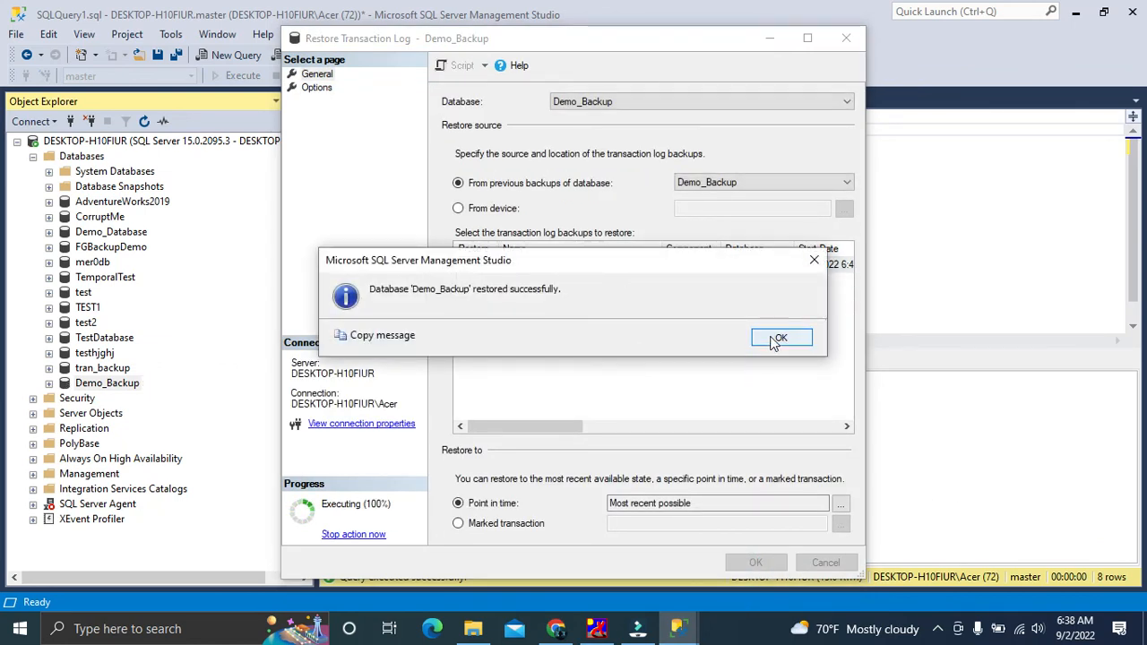
pyautogui.click(778, 341)
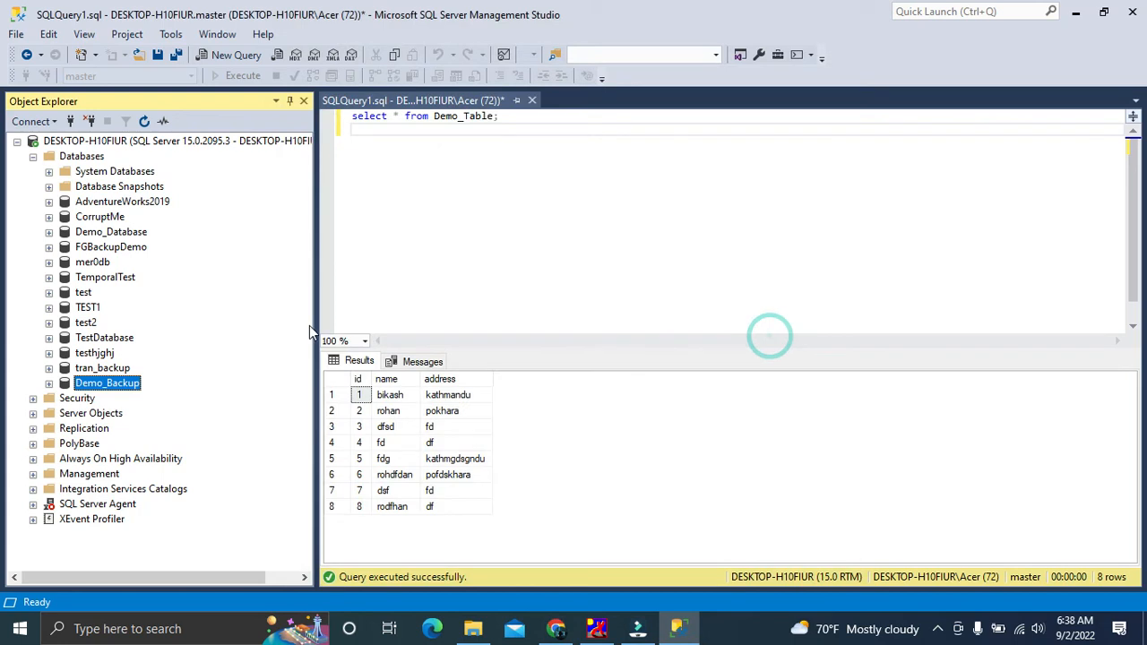
# Run the query select * from Demo_Table with master as the current database
pyautogui.rightClick(124, 385)
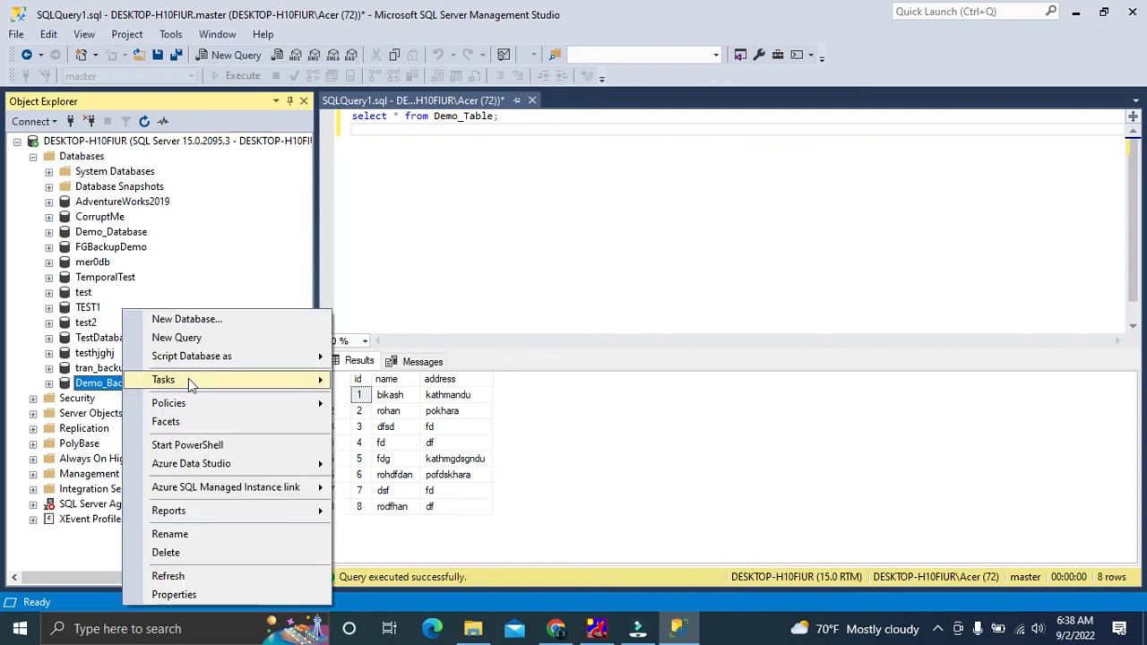
pyautogui.click(547, 135)
pyautogui.moveTo(361, 154); pyautogui.dragTo(361, 124)
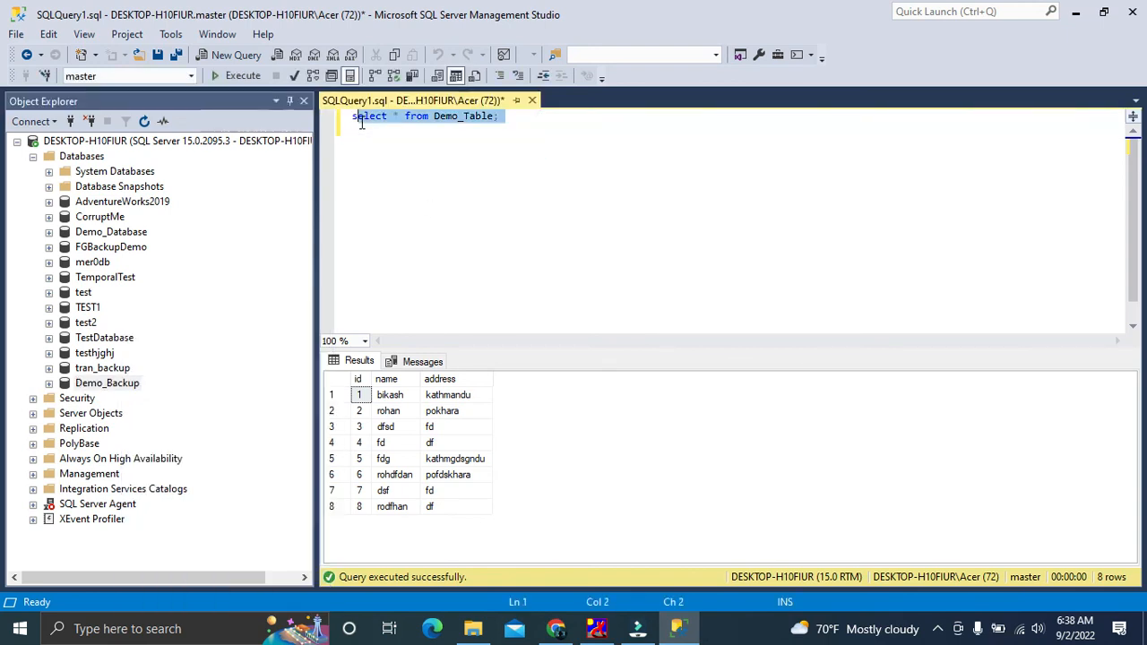
pyautogui.click(365, 194)
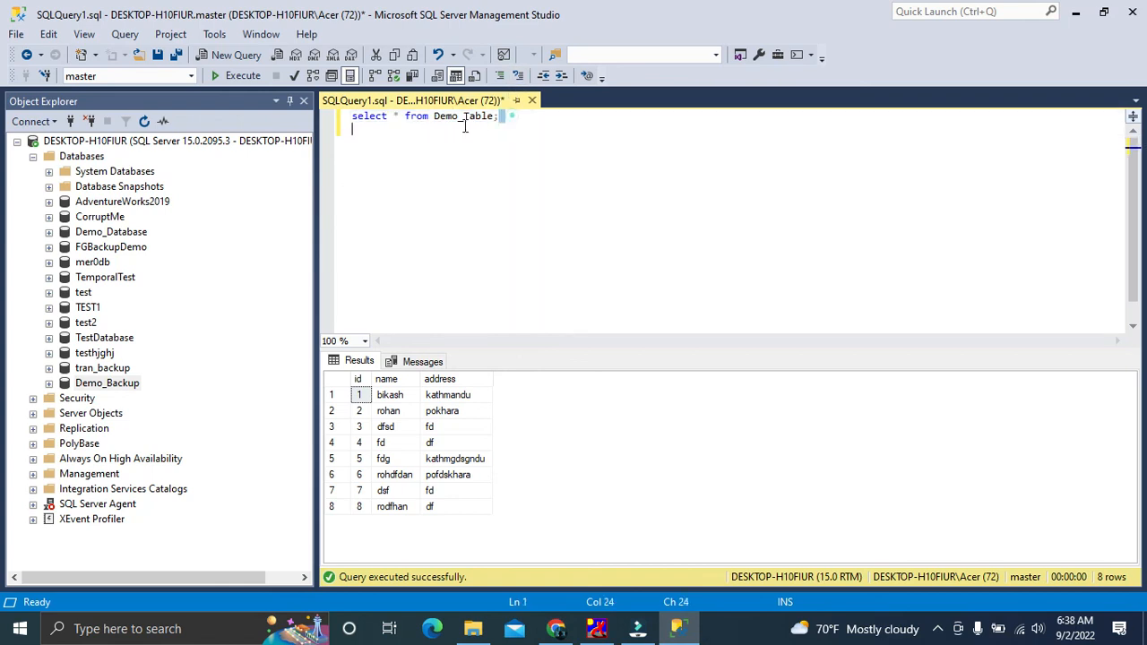
pyautogui.moveTo(498, 117); pyautogui.dragTo(351, 117)
pyautogui.click(221, 78)
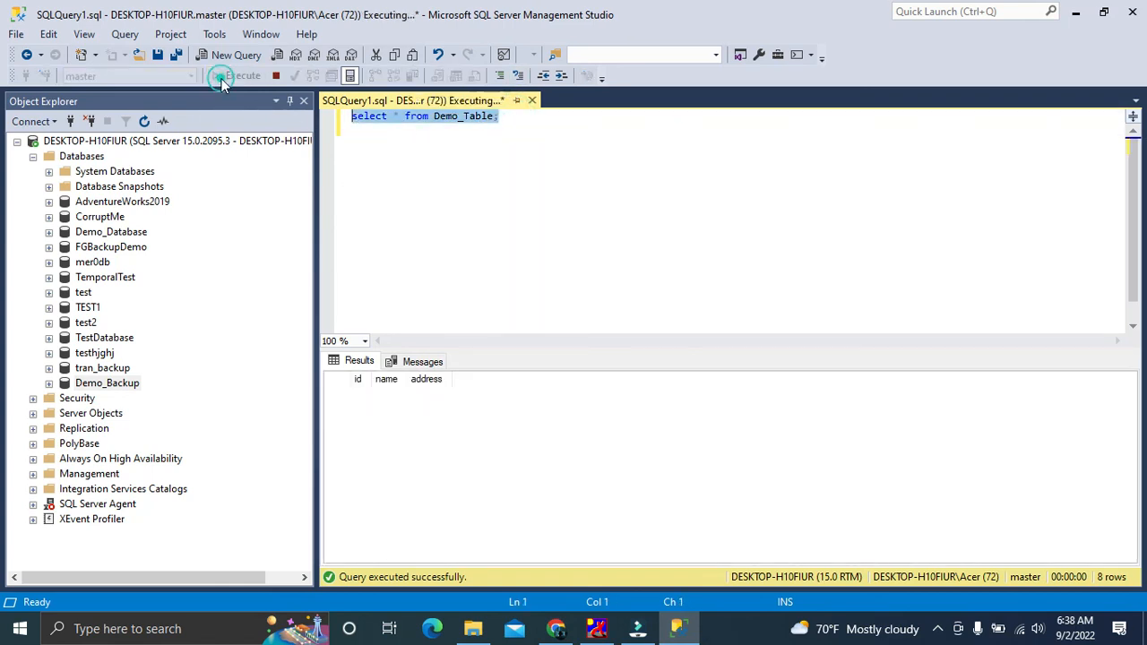
pyautogui.click(444, 216)
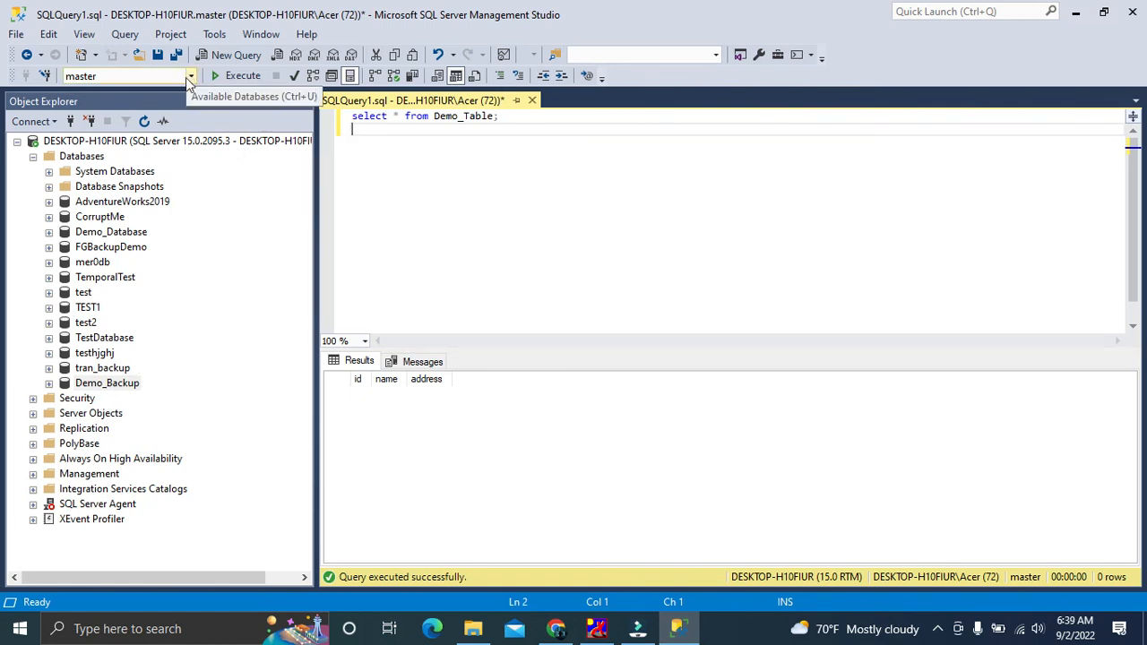
# Switch the query window's database to Demo_Backup and rerun select * from Demo_Table to check the restored data
pyautogui.click(189, 76)
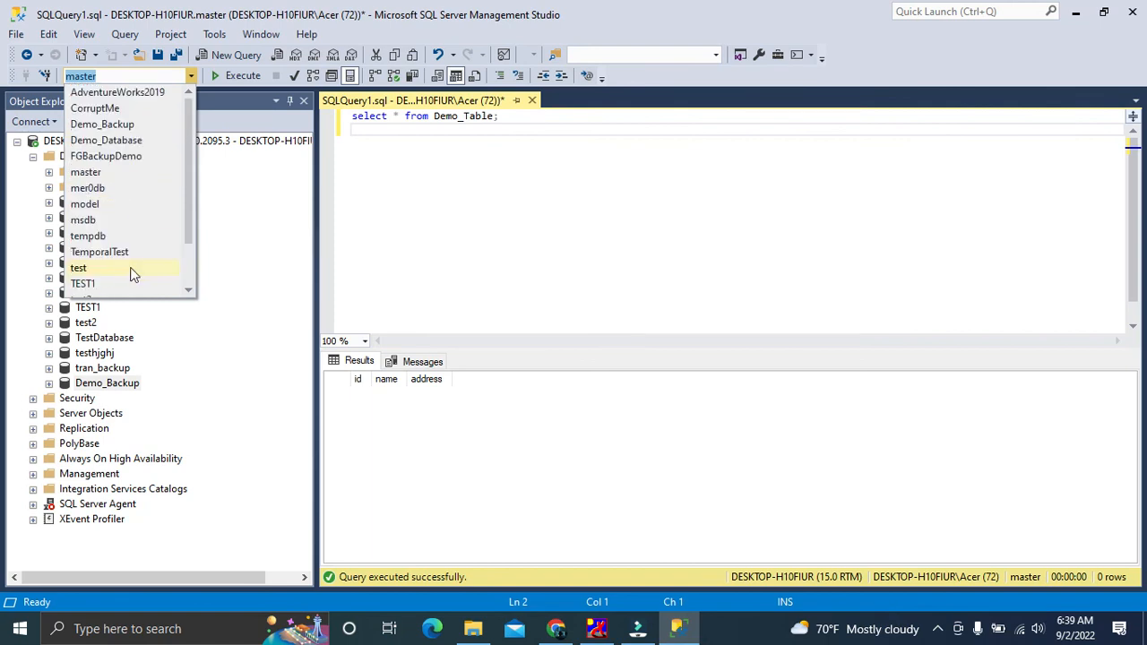
pyautogui.click(120, 124)
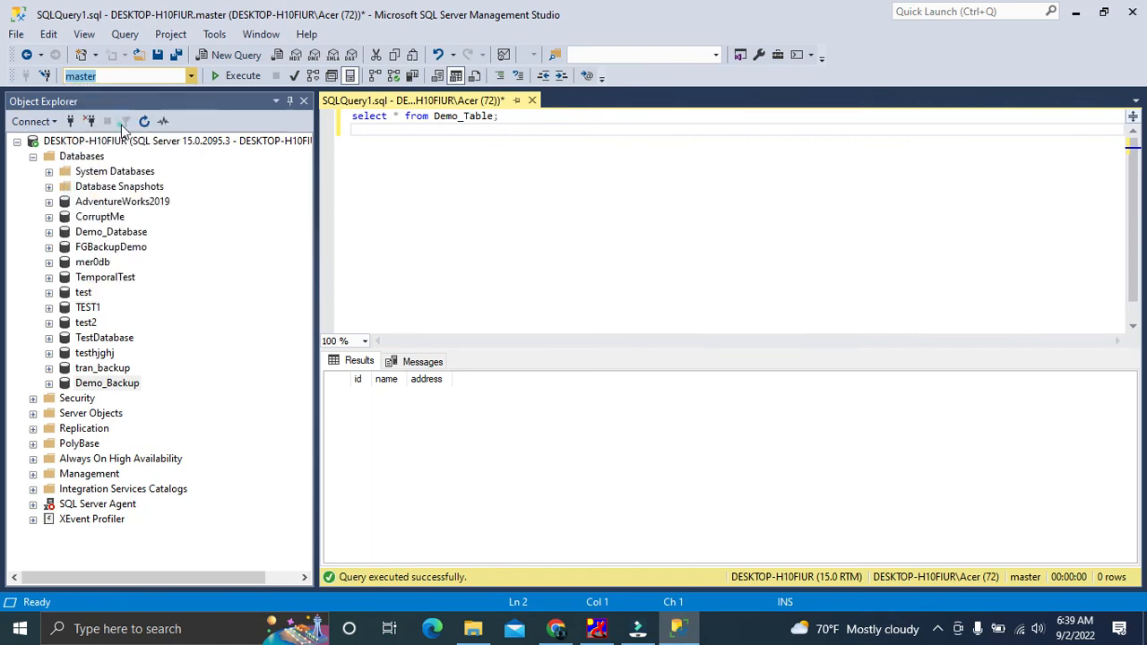
pyautogui.click(457, 161)
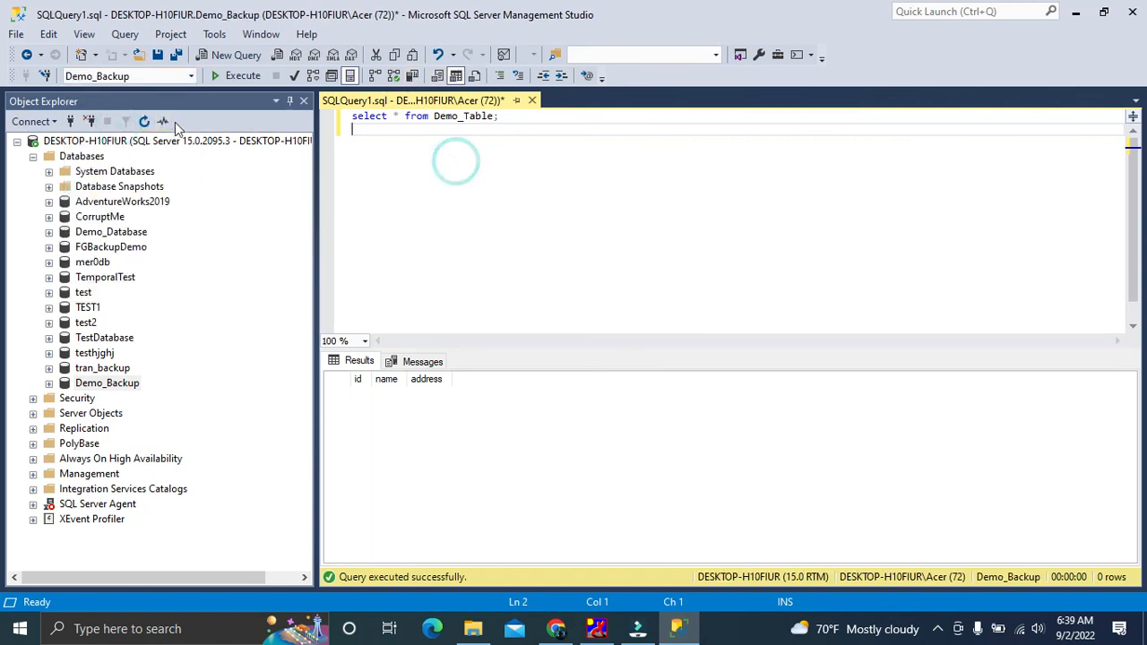
pyautogui.click(233, 76)
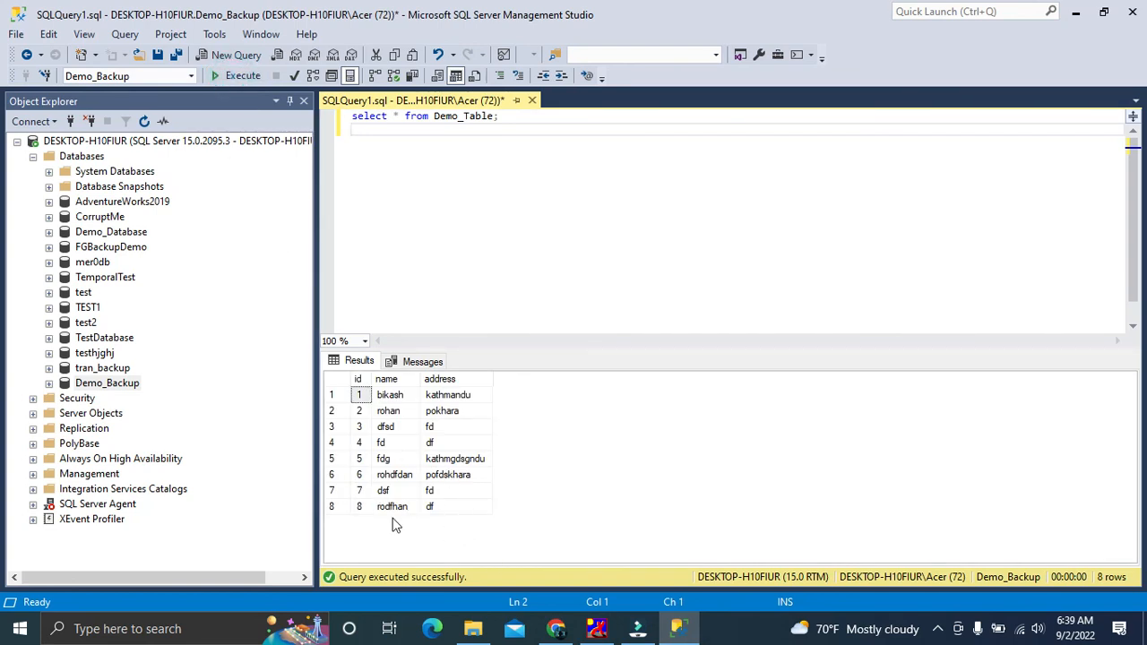